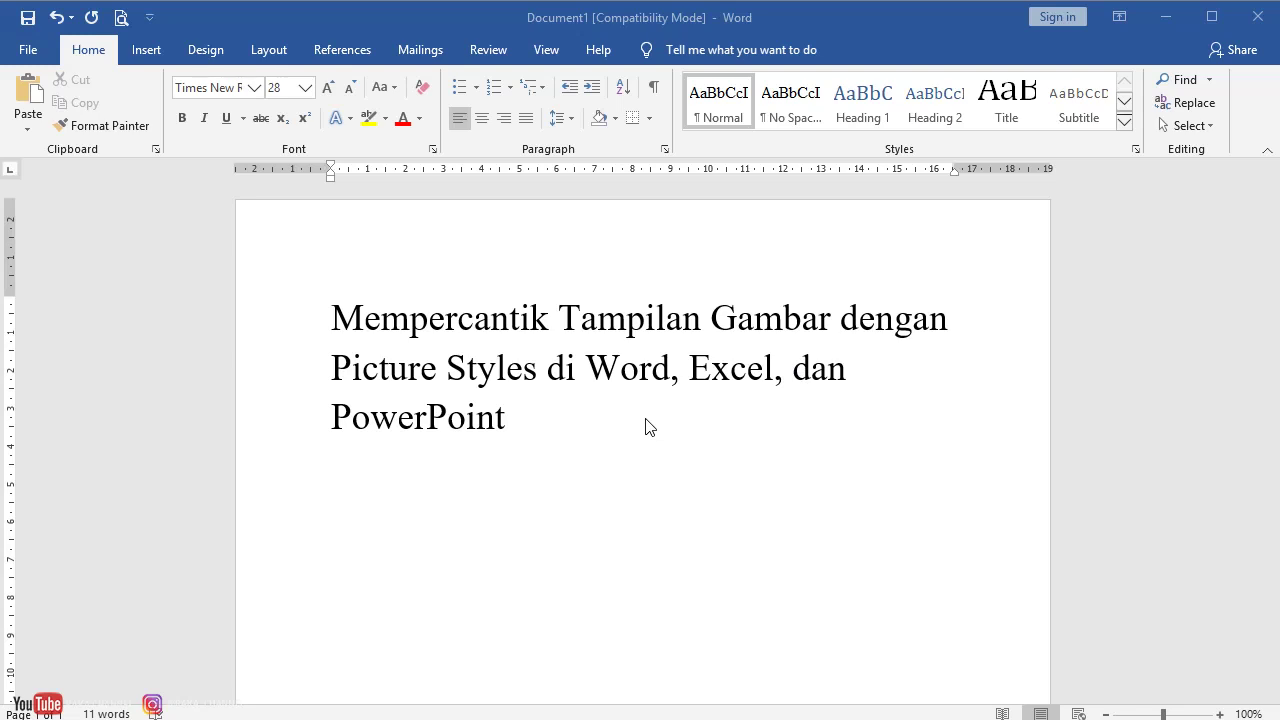
Append '2019' after 'PowerPoint' at the end of the Word title.
left_click(521, 417)
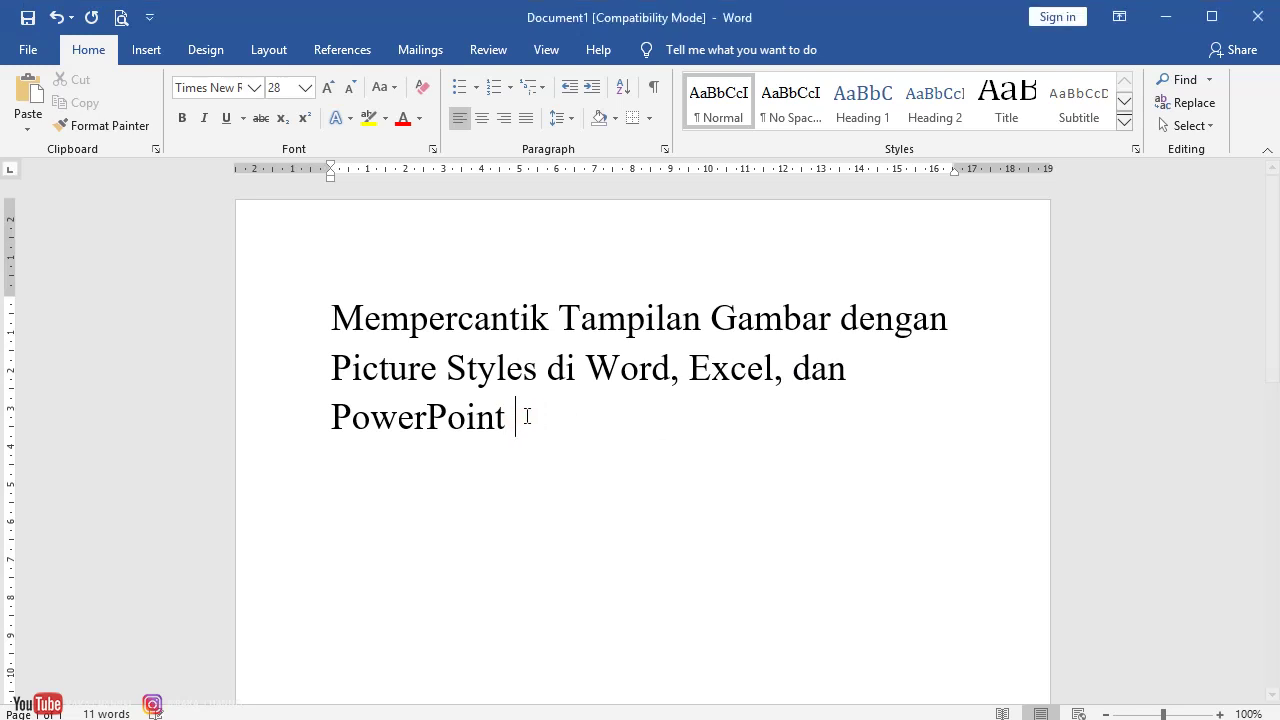
type("2019")
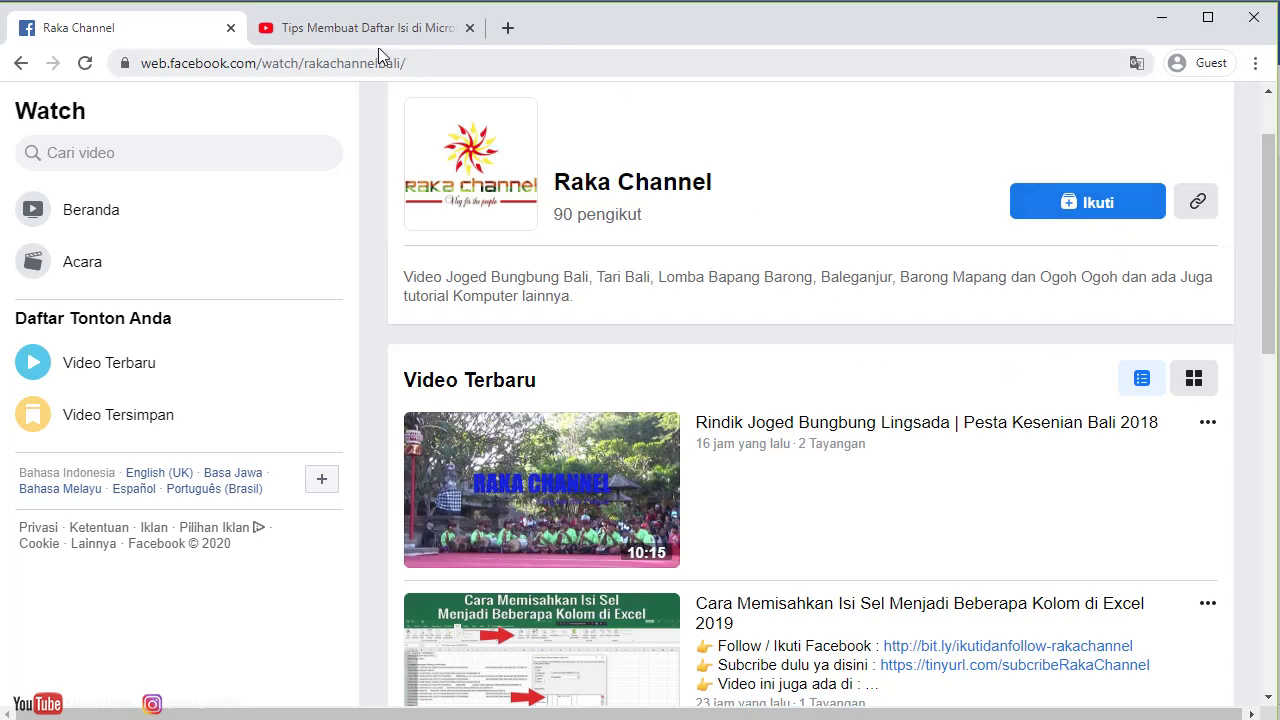
View the YouTube tutorial's playback speed options without changing them, then minimize the browser.
left_click(345, 29)
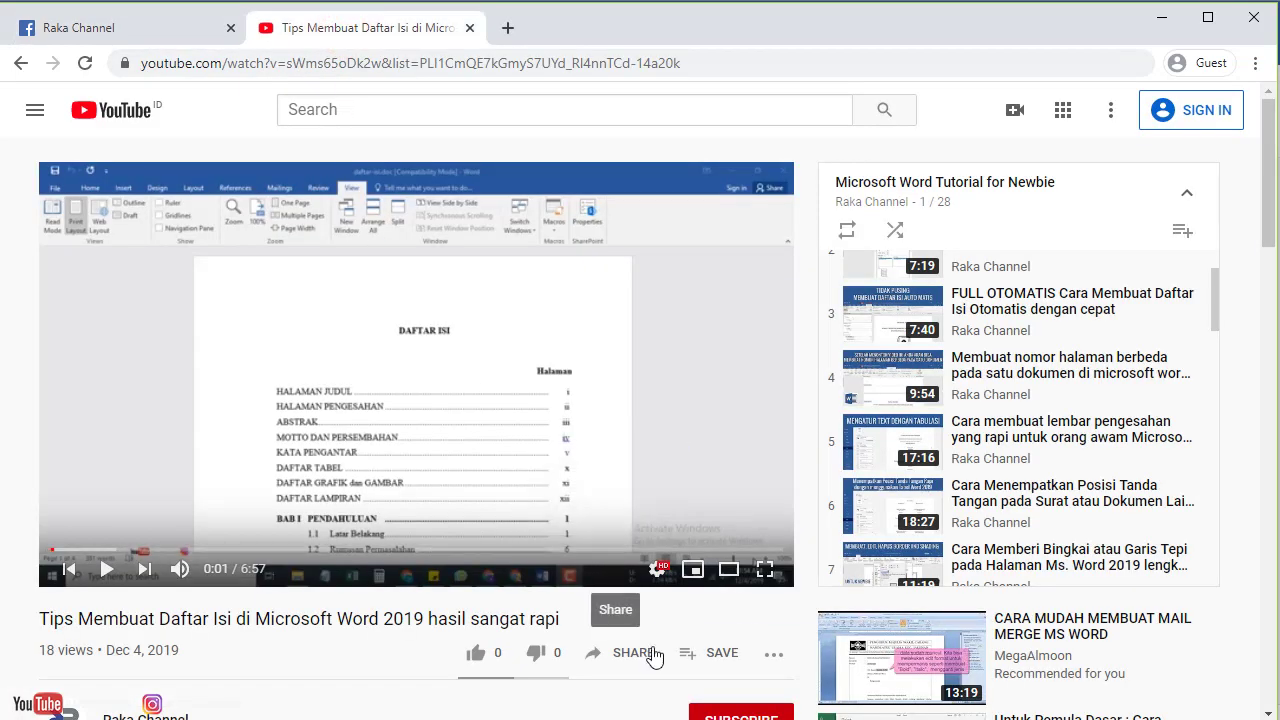
scroll(652, 656, "down", 1)
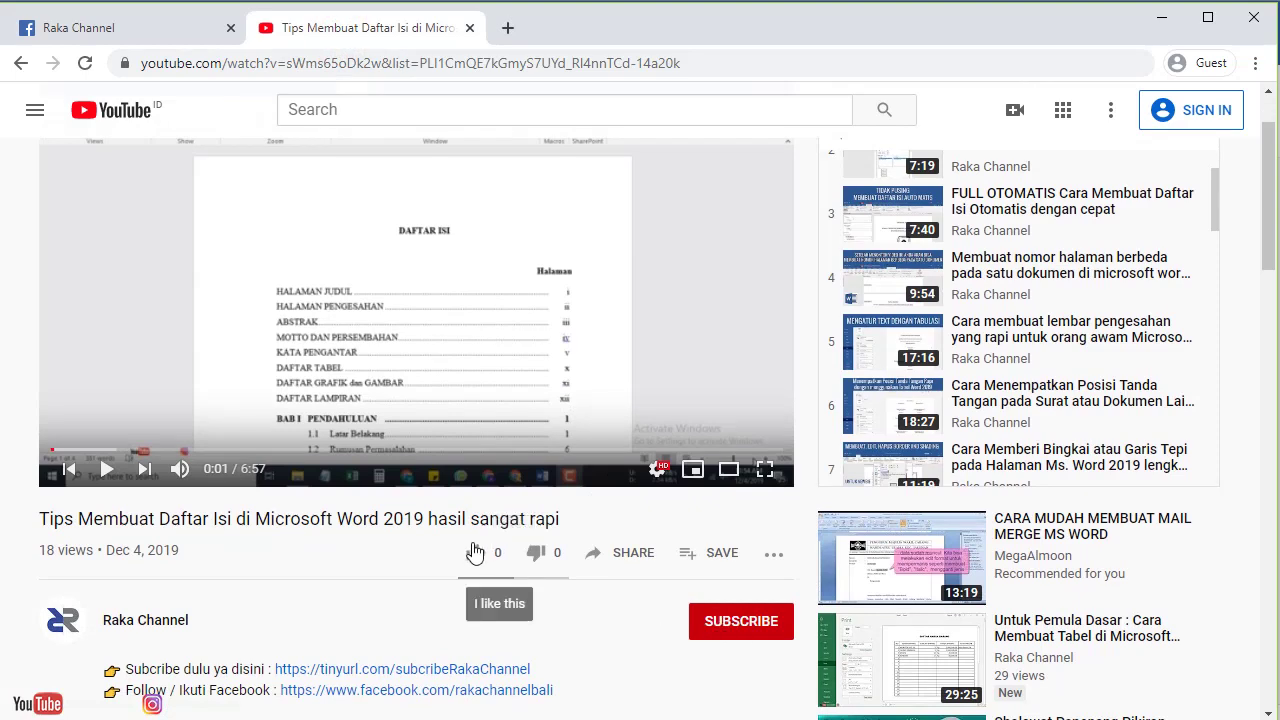
scroll(628, 567, "up", 1)
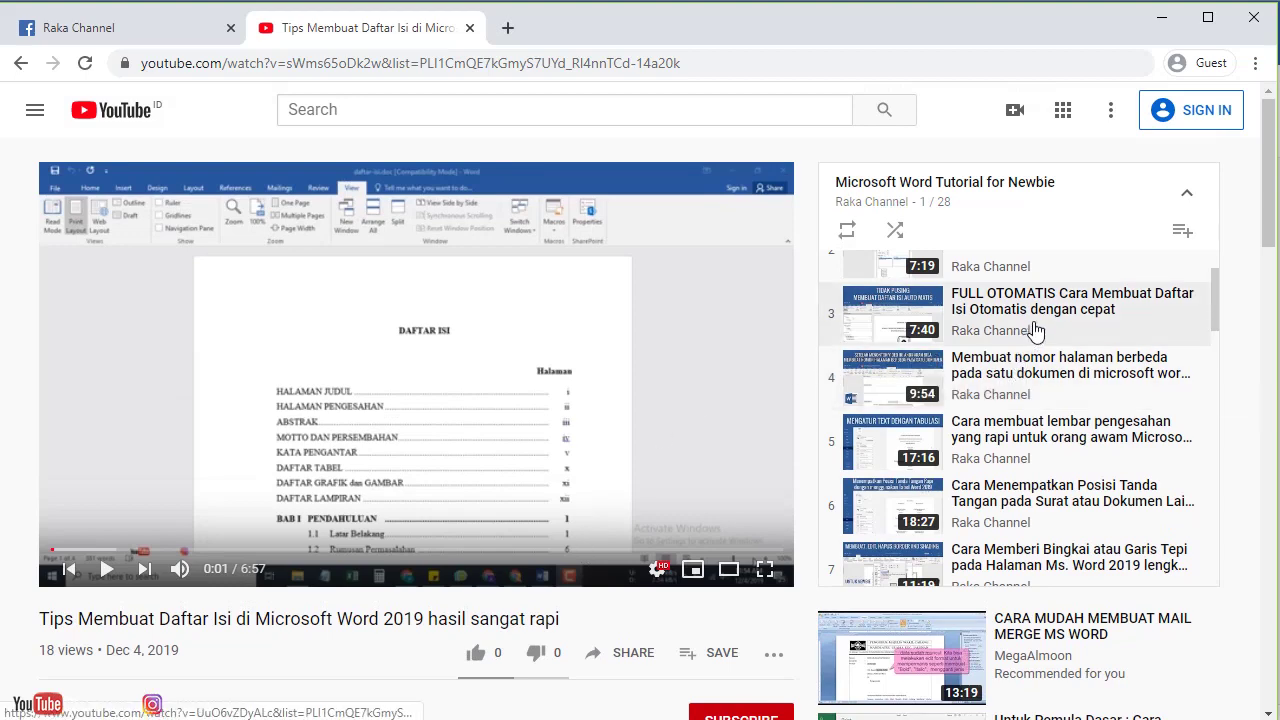
scroll(1040, 335, "down", 5)
scroll(1052, 340, "up", 6)
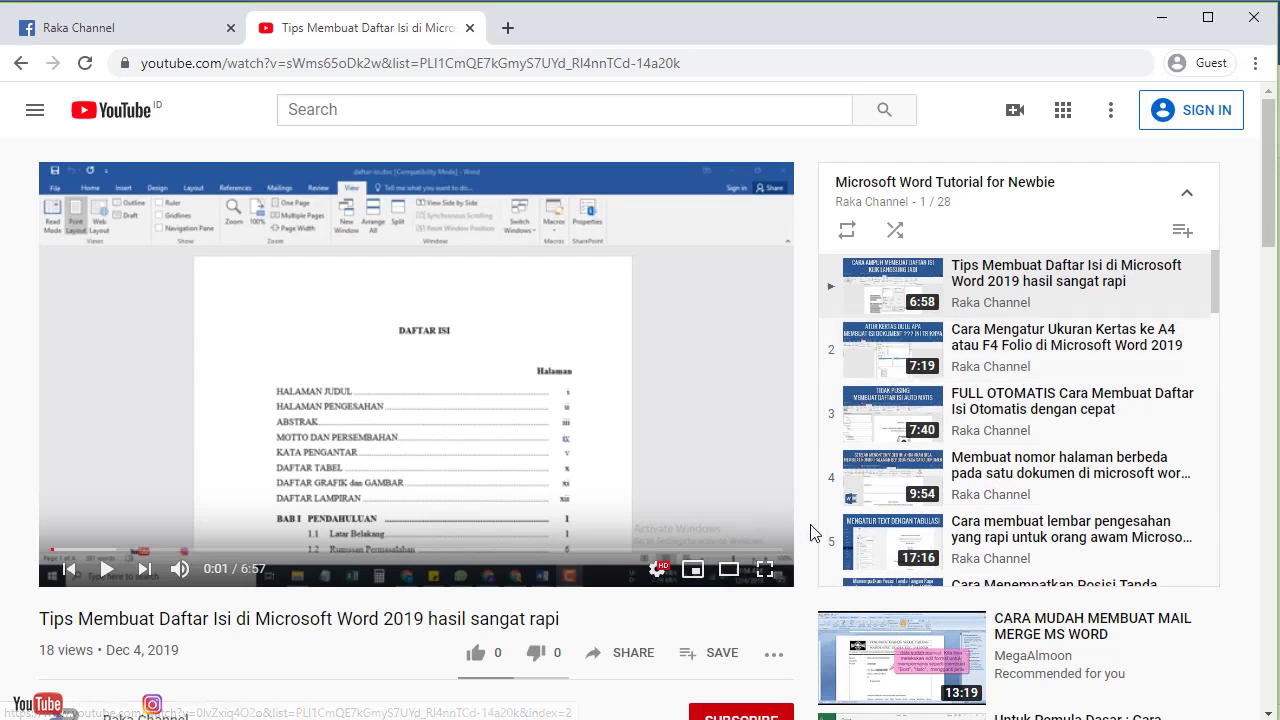
left_click(658, 570)
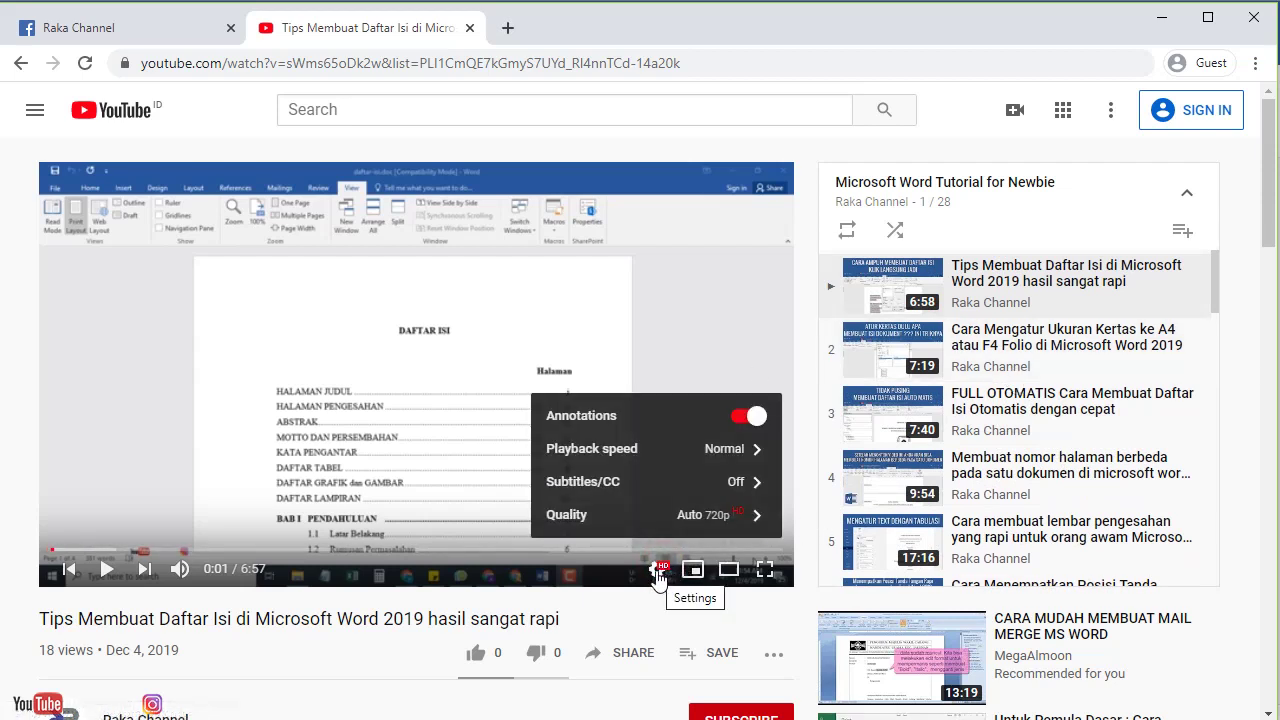
left_click(652, 458)
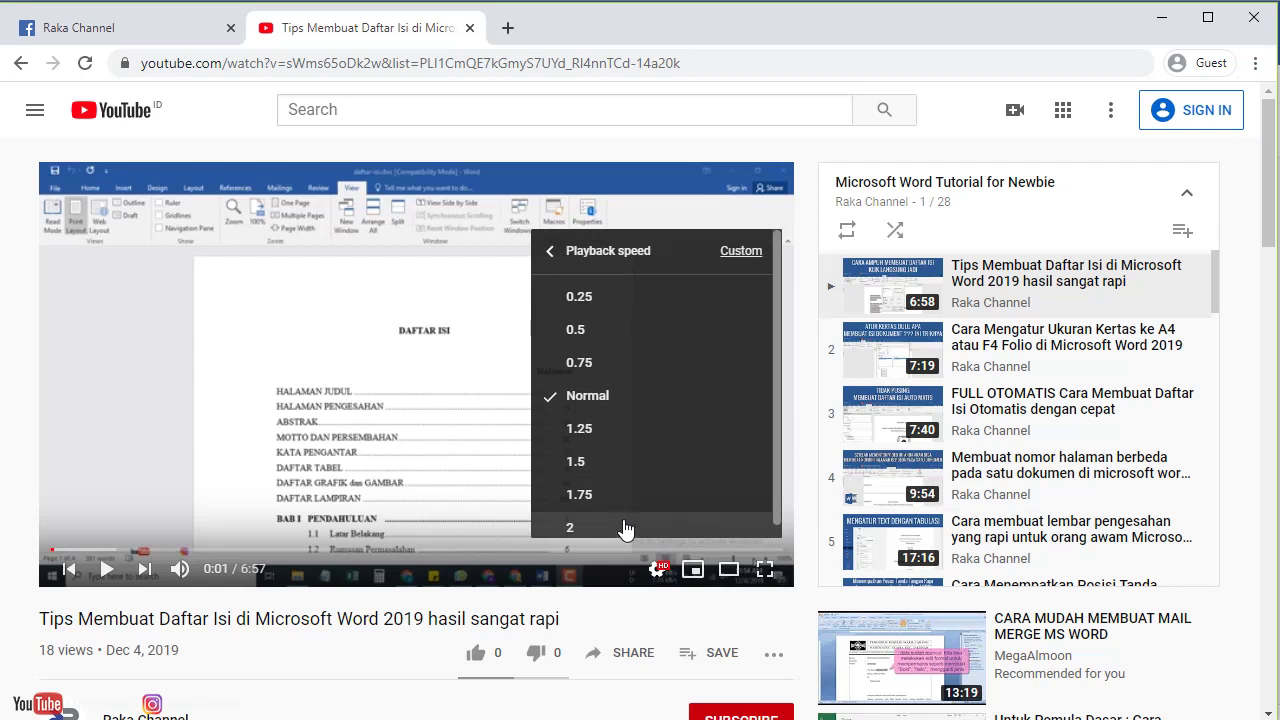
left_click(946, 136)
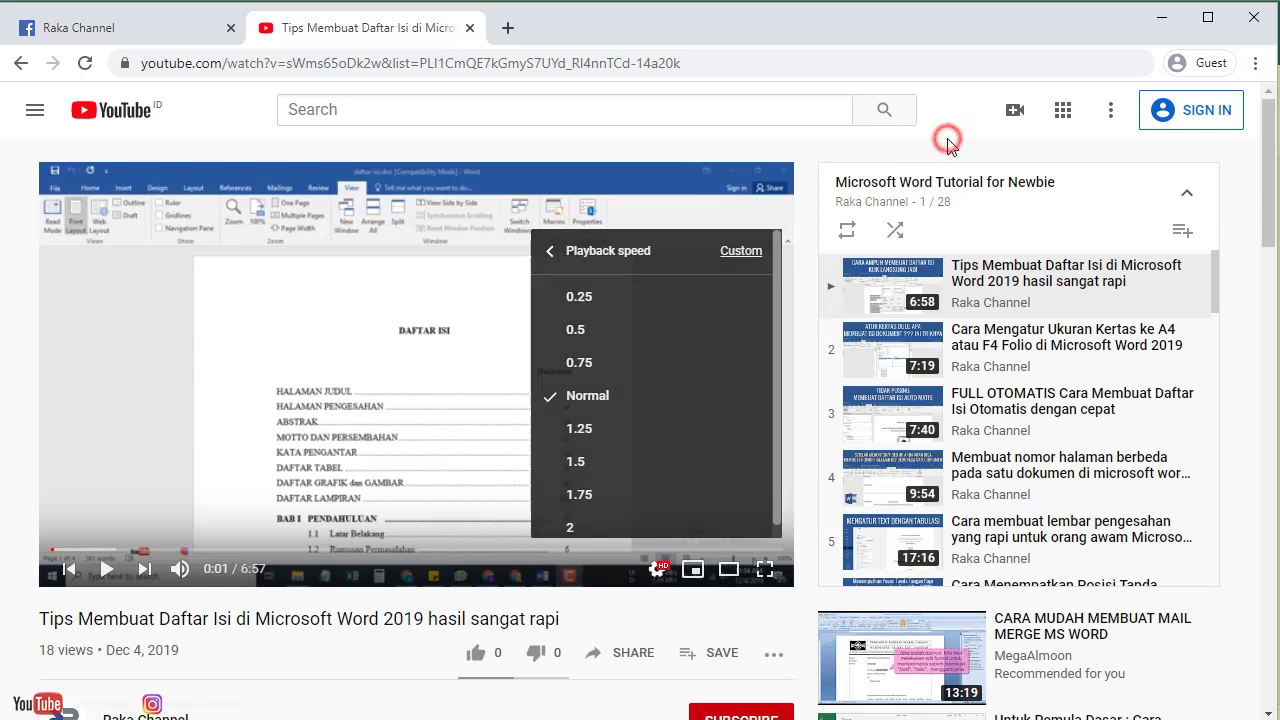
left_click(1163, 27)
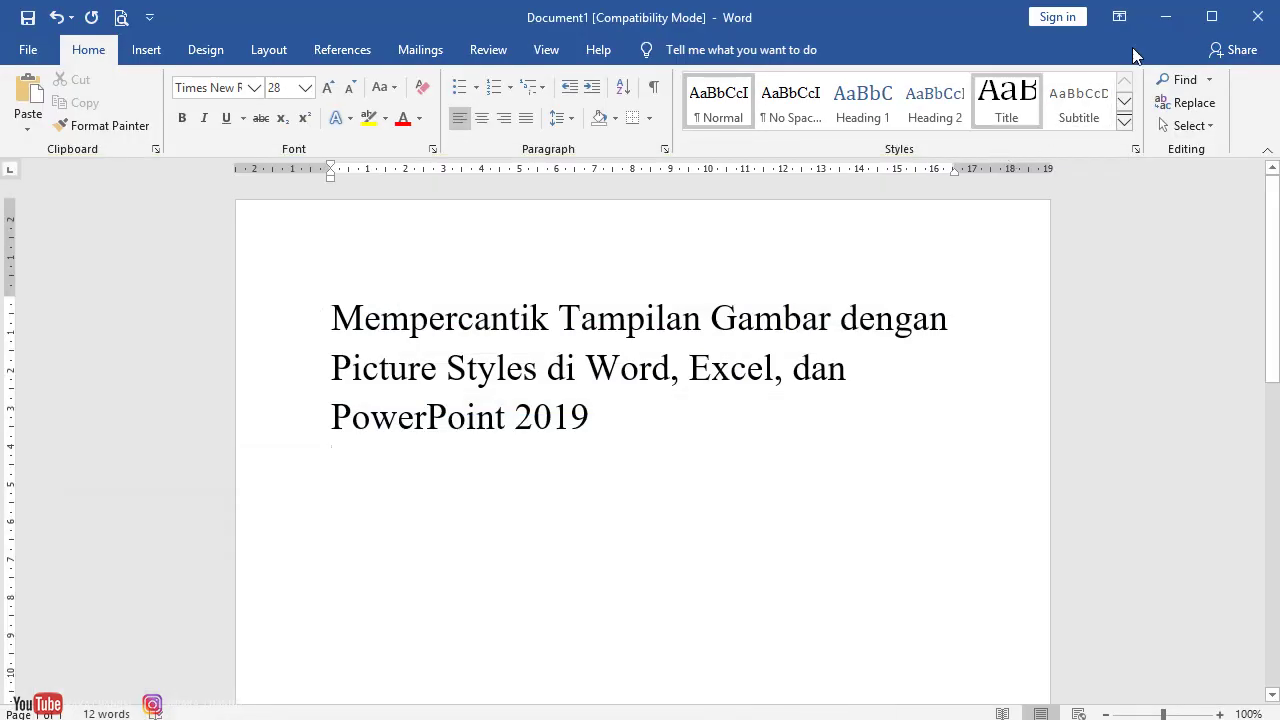
Insert the picture 'mandi bola seru.jpg' on the empty line below the title.
left_click(667, 459)
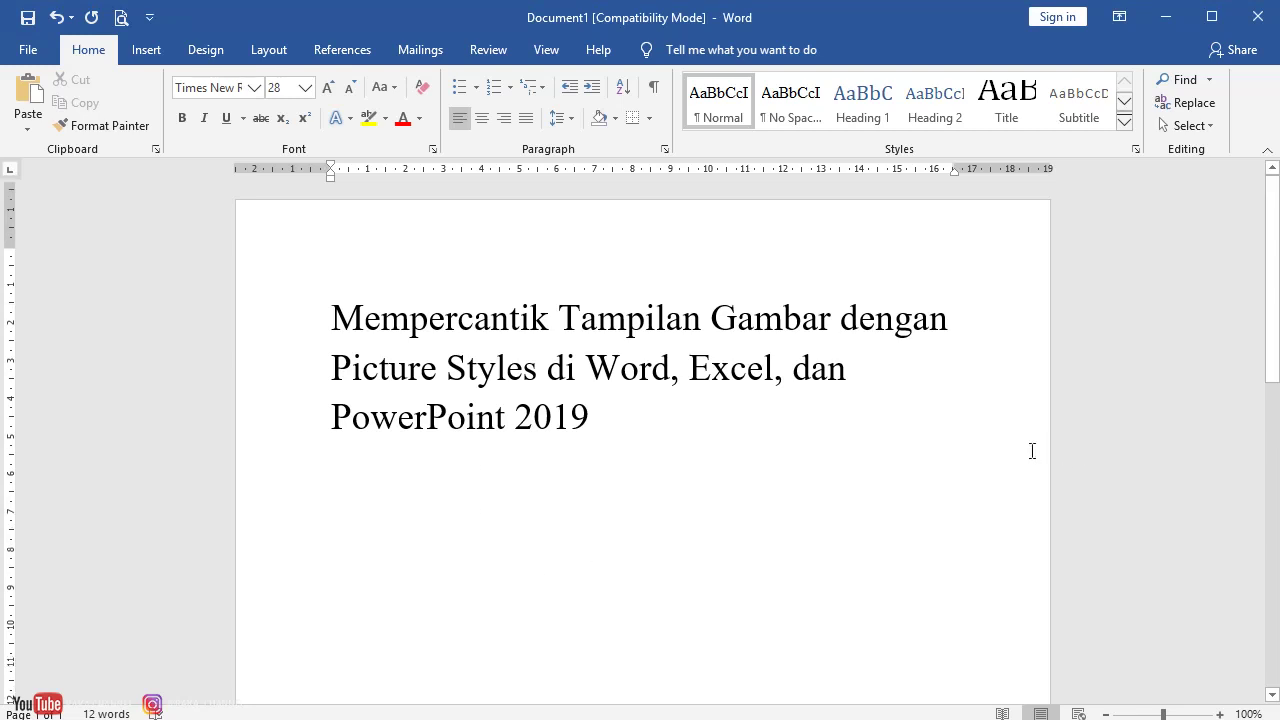
scroll(1032, 451, "down", 1)
scroll(1032, 451, "up", 1)
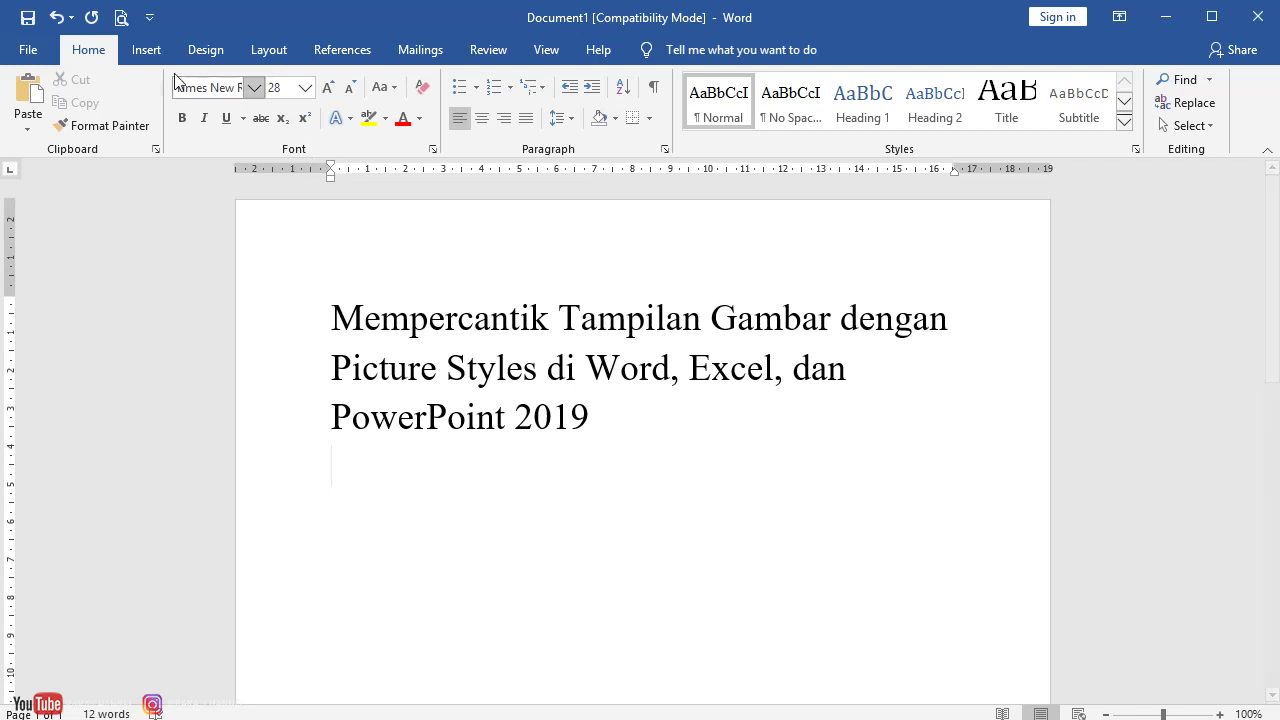
left_click(156, 53)
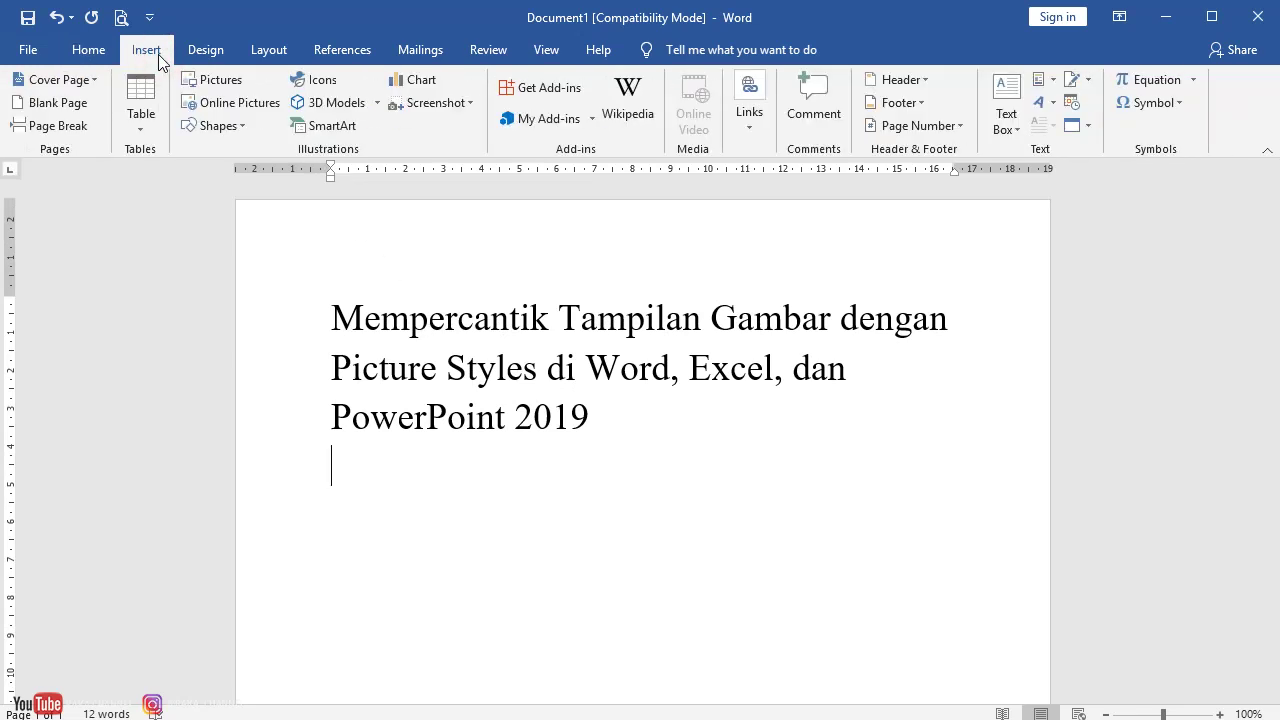
left_click(231, 85)
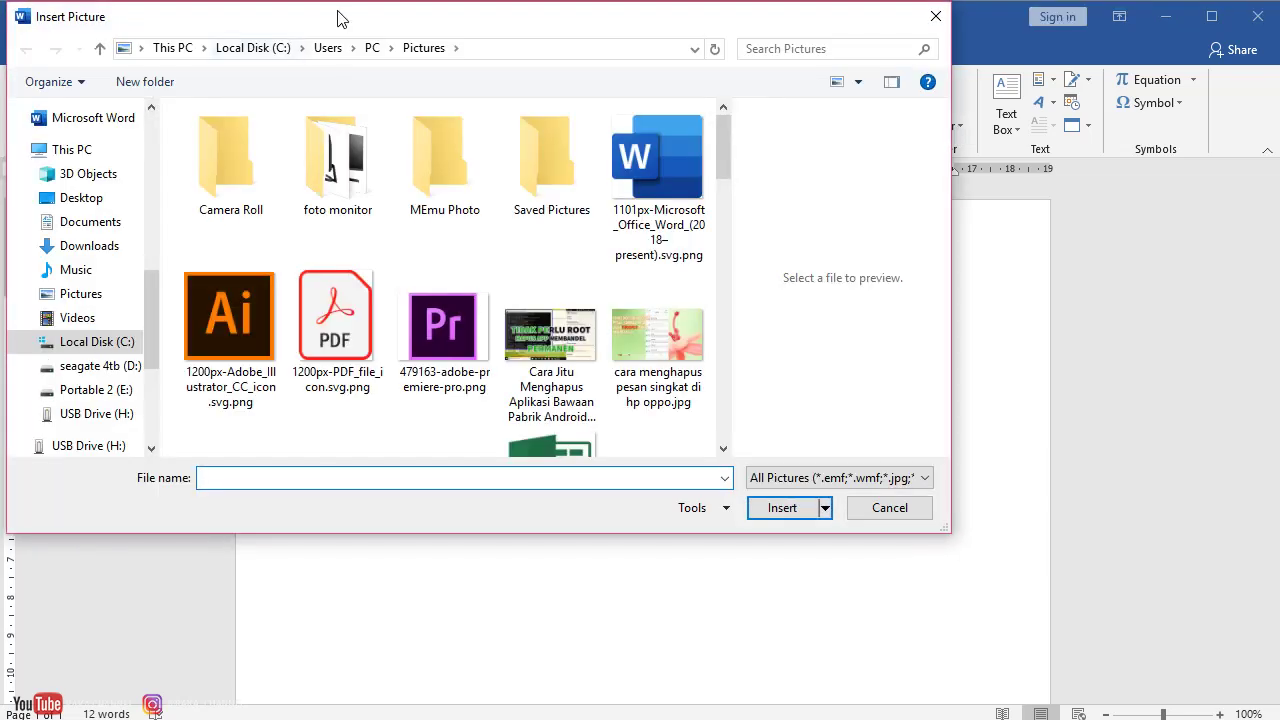
left_click_drag(337, 18, 494, 55)
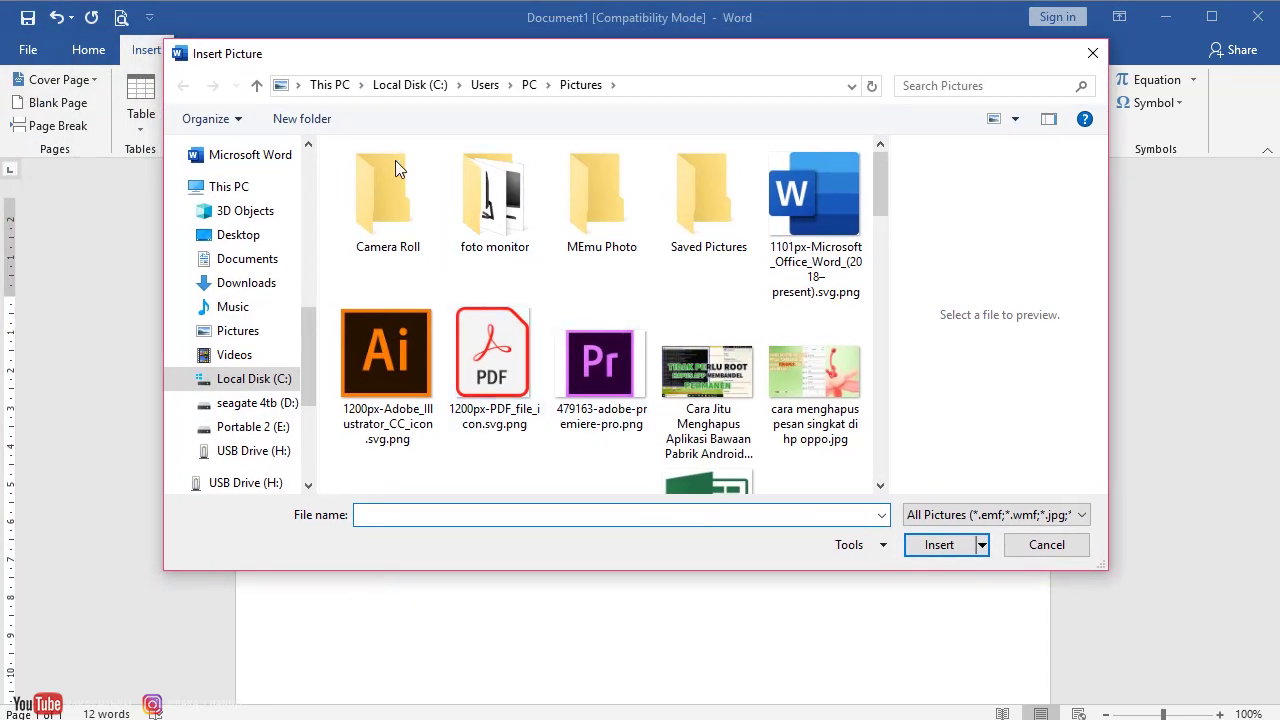
scroll(641, 384, "down", 4)
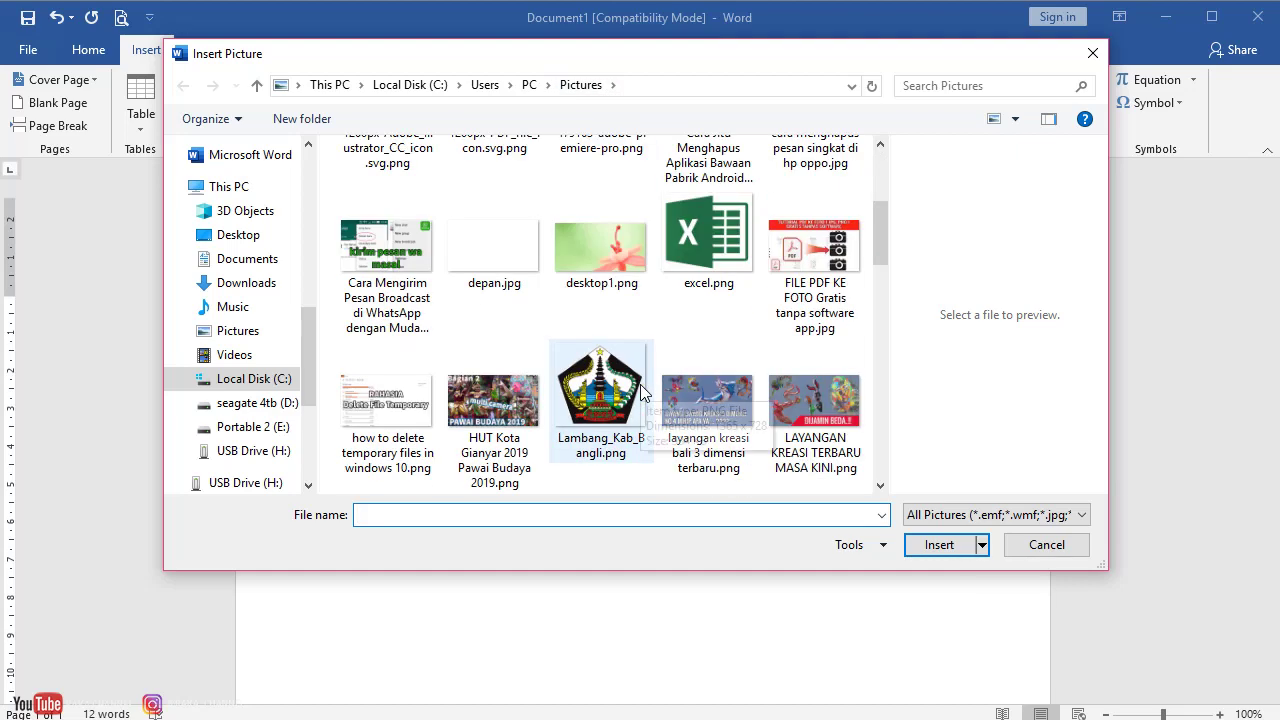
scroll(641, 384, "down", 1)
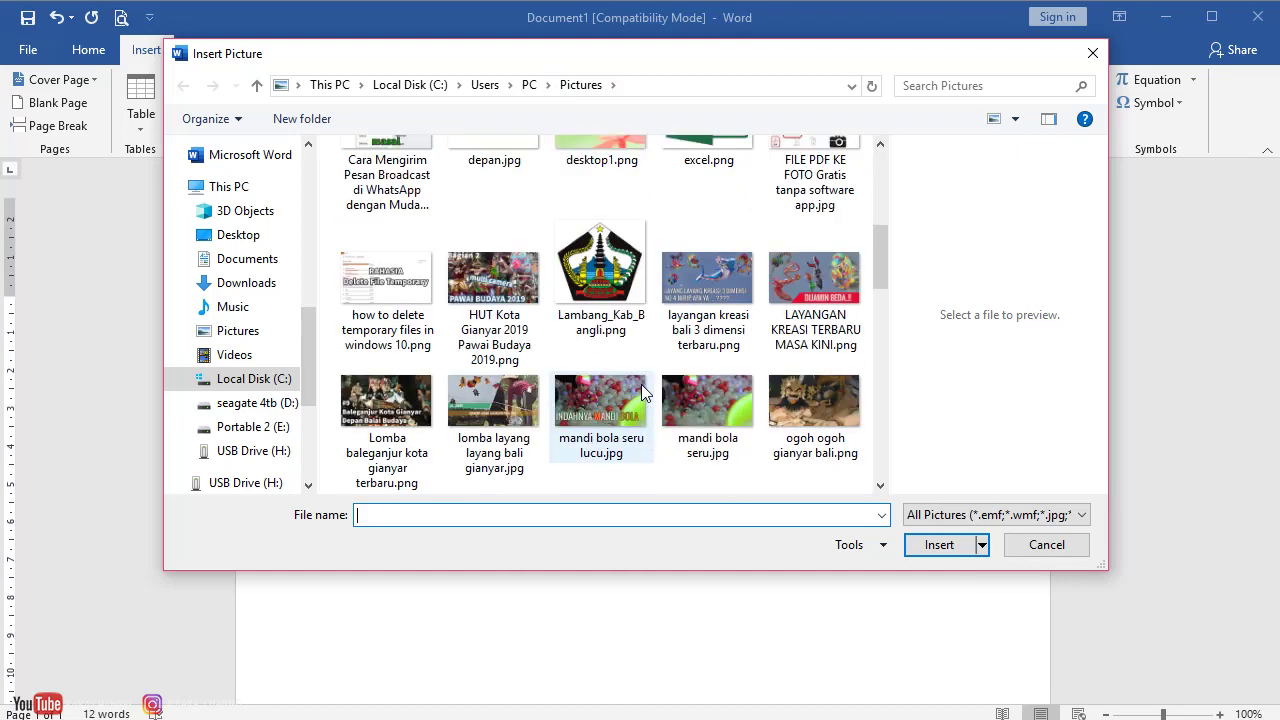
left_click(723, 413)
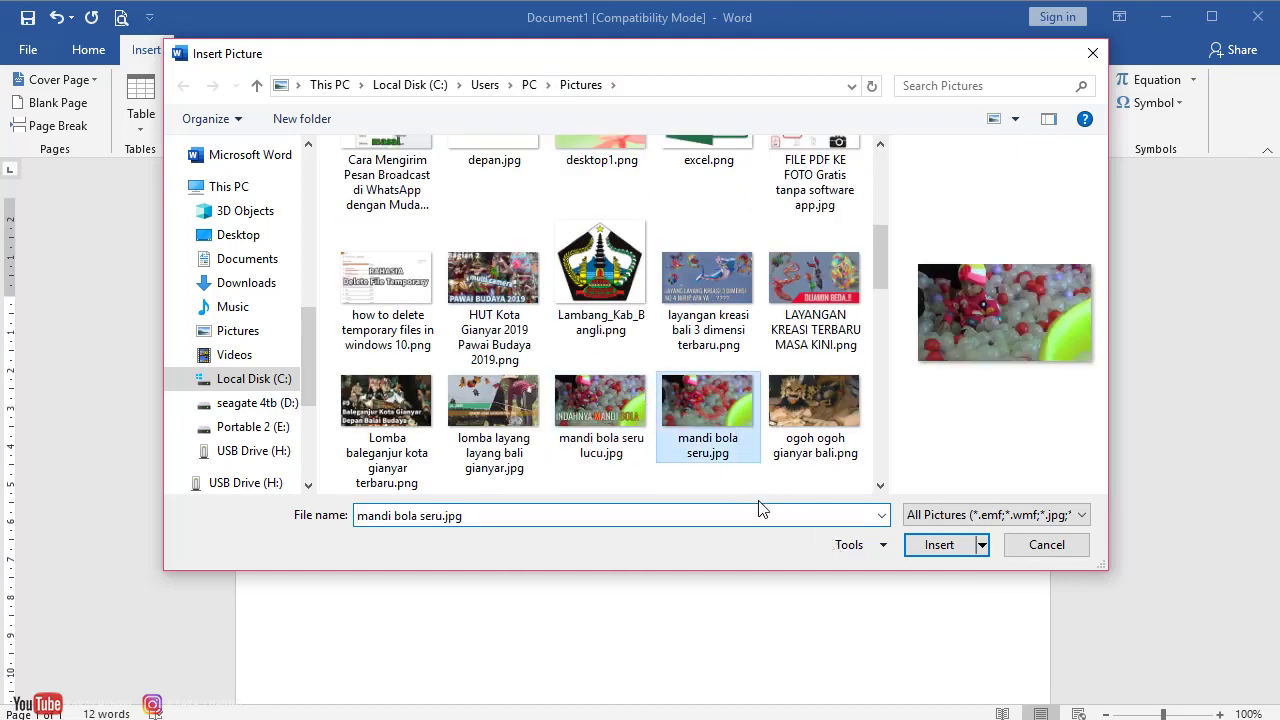
left_click(938, 544)
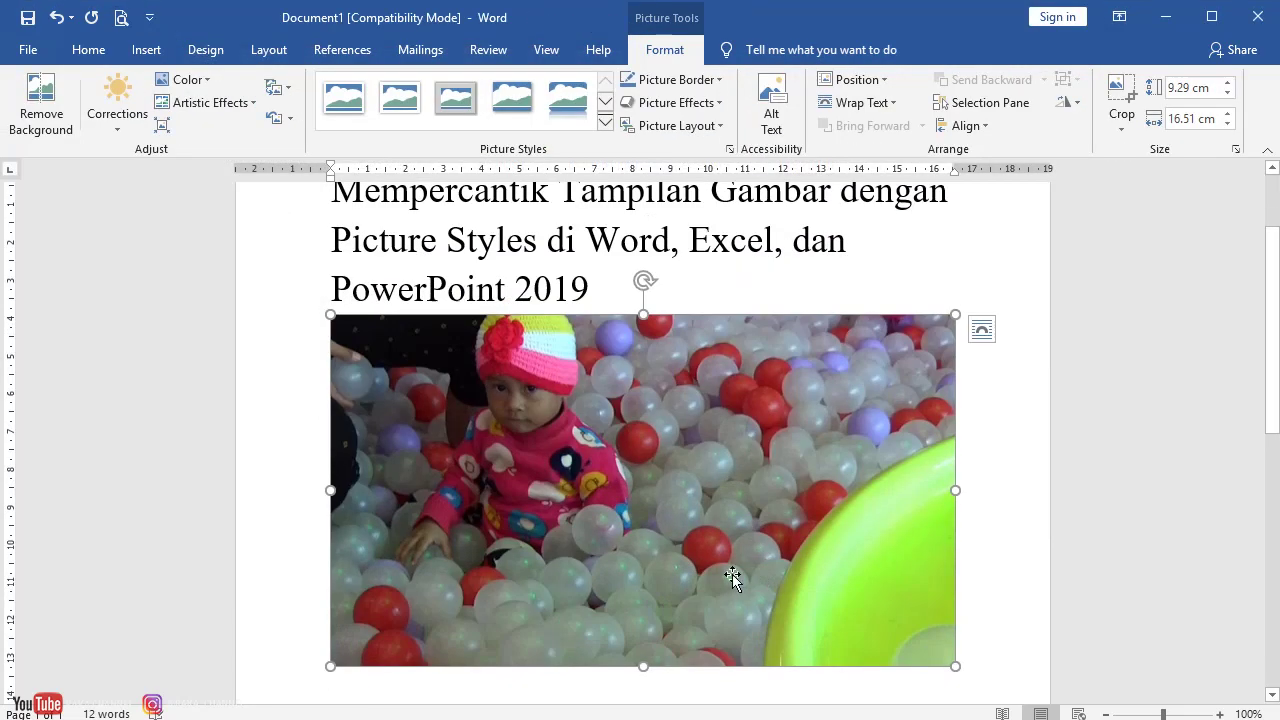
scroll(736, 568, "down", 1)
scroll(736, 560, "down", 2)
scroll(738, 555, "up", 1)
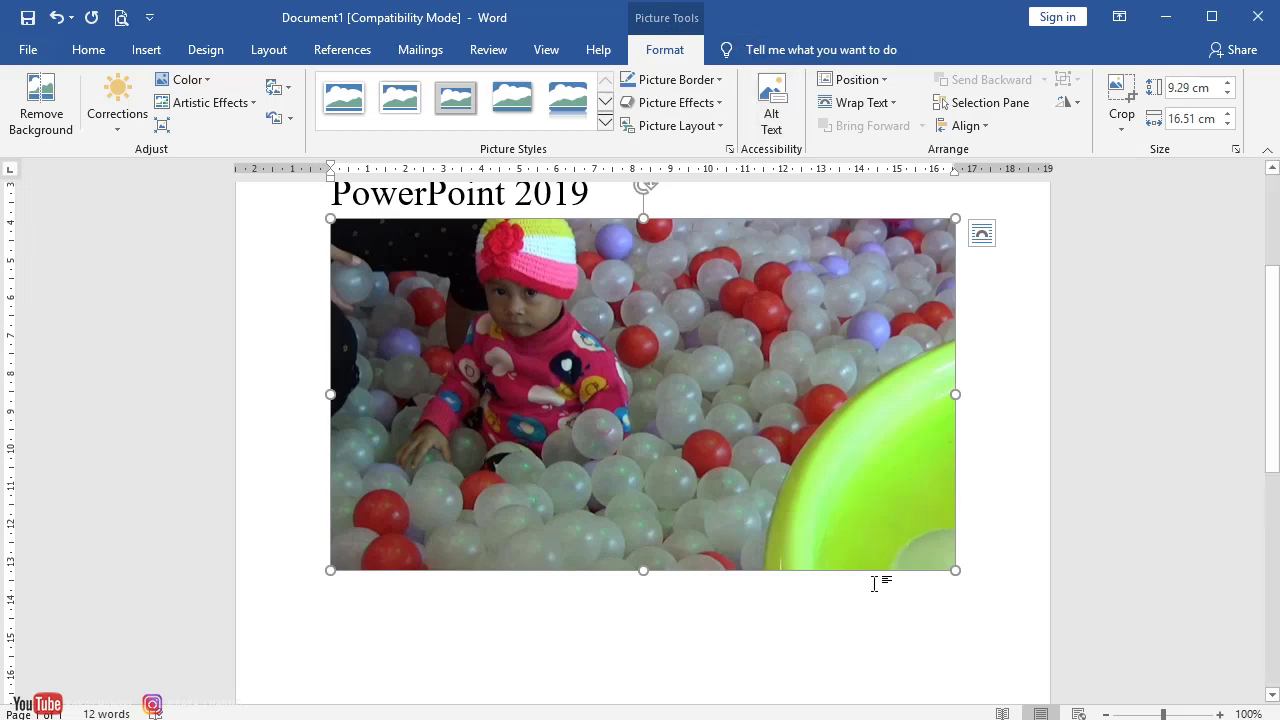
left_click(881, 634)
left_click(1065, 596)
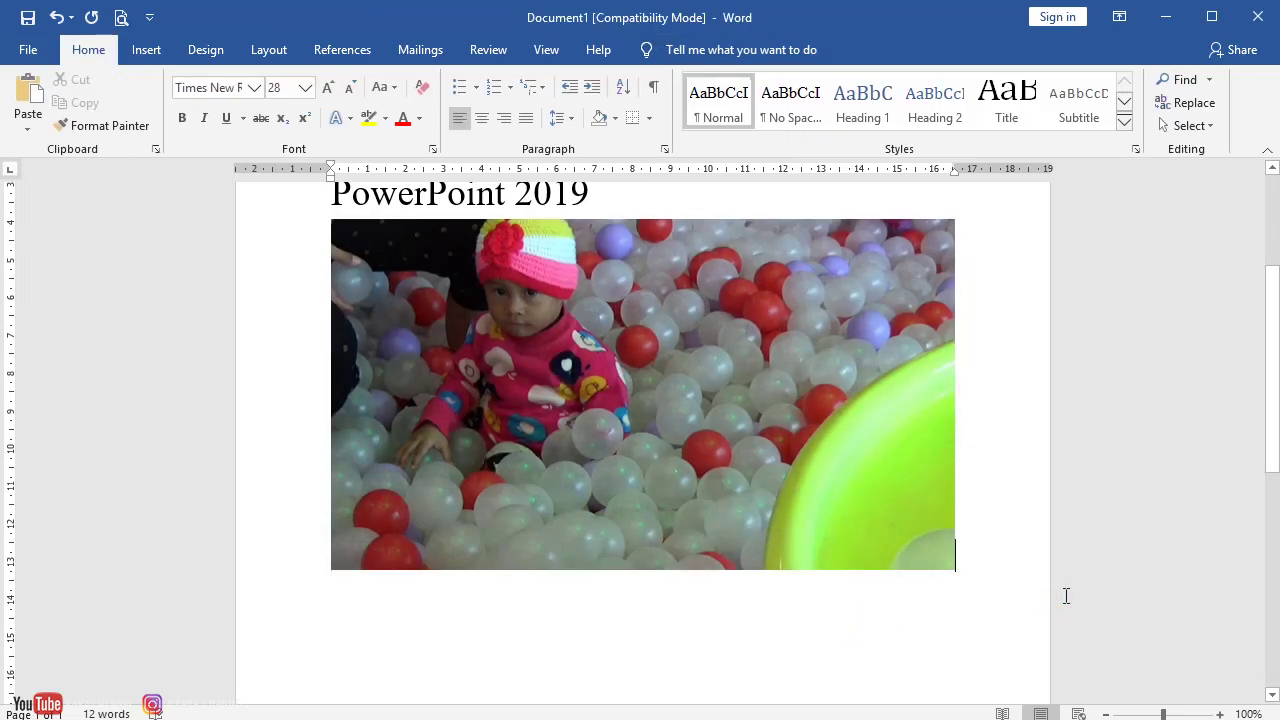
scroll(857, 551, "up", 1)
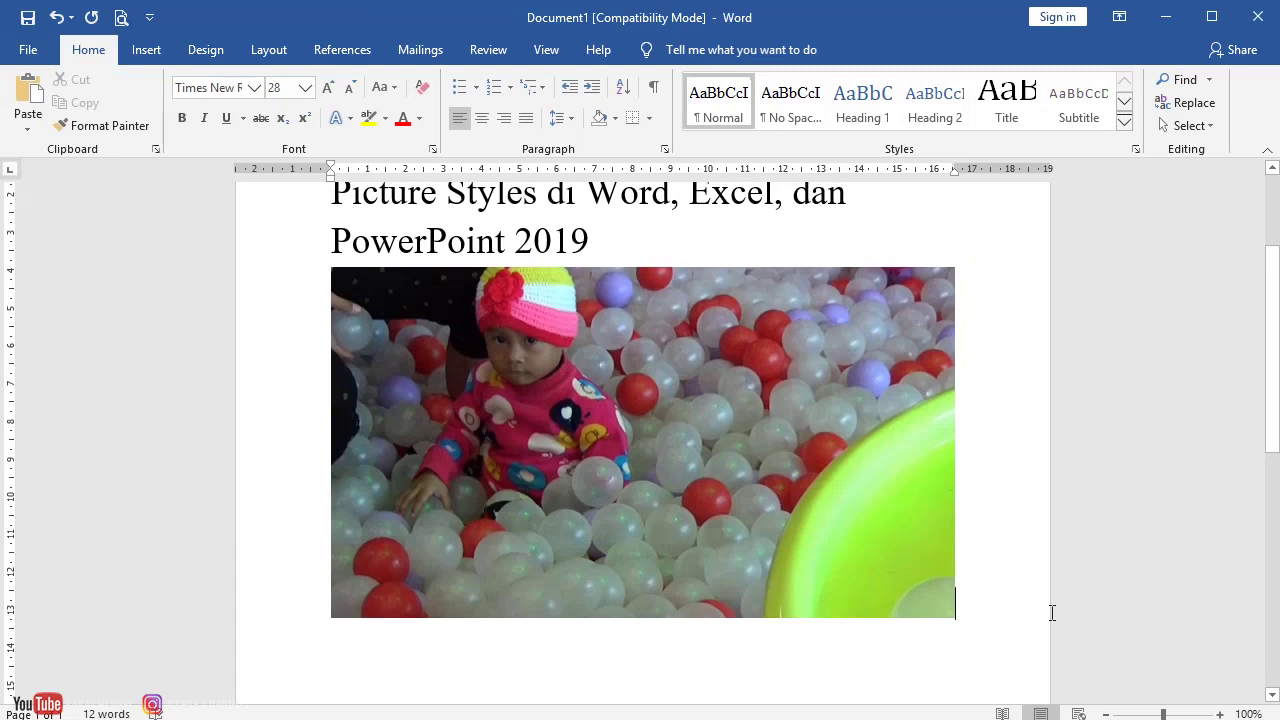
left_click(651, 296)
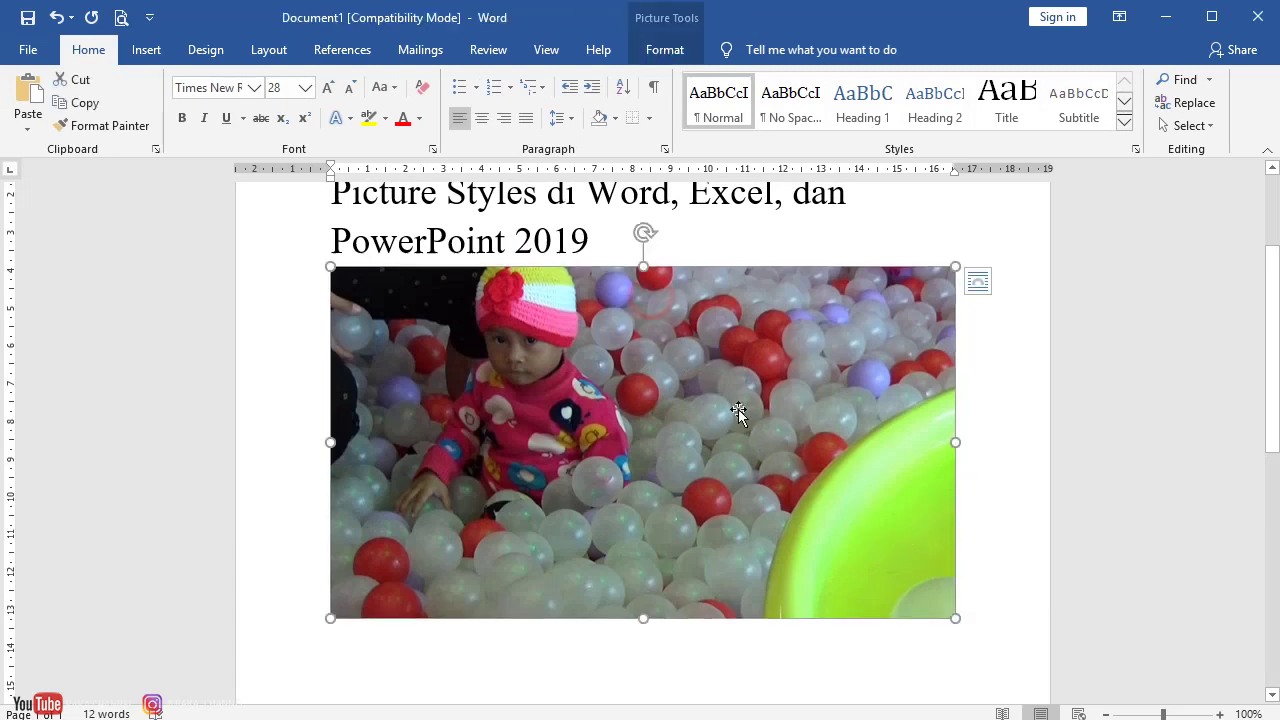
left_click(659, 49)
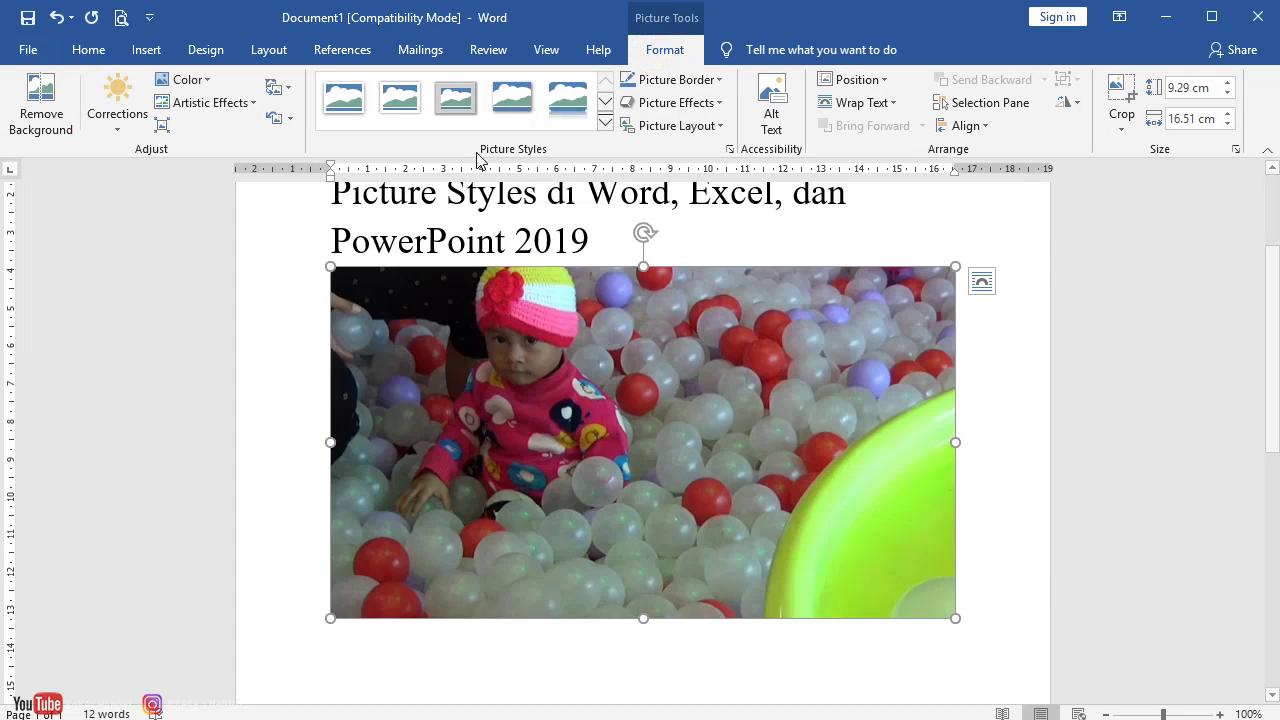
Give the photo the snip-corner frame style with a 4½ pt border.
left_click(605, 121)
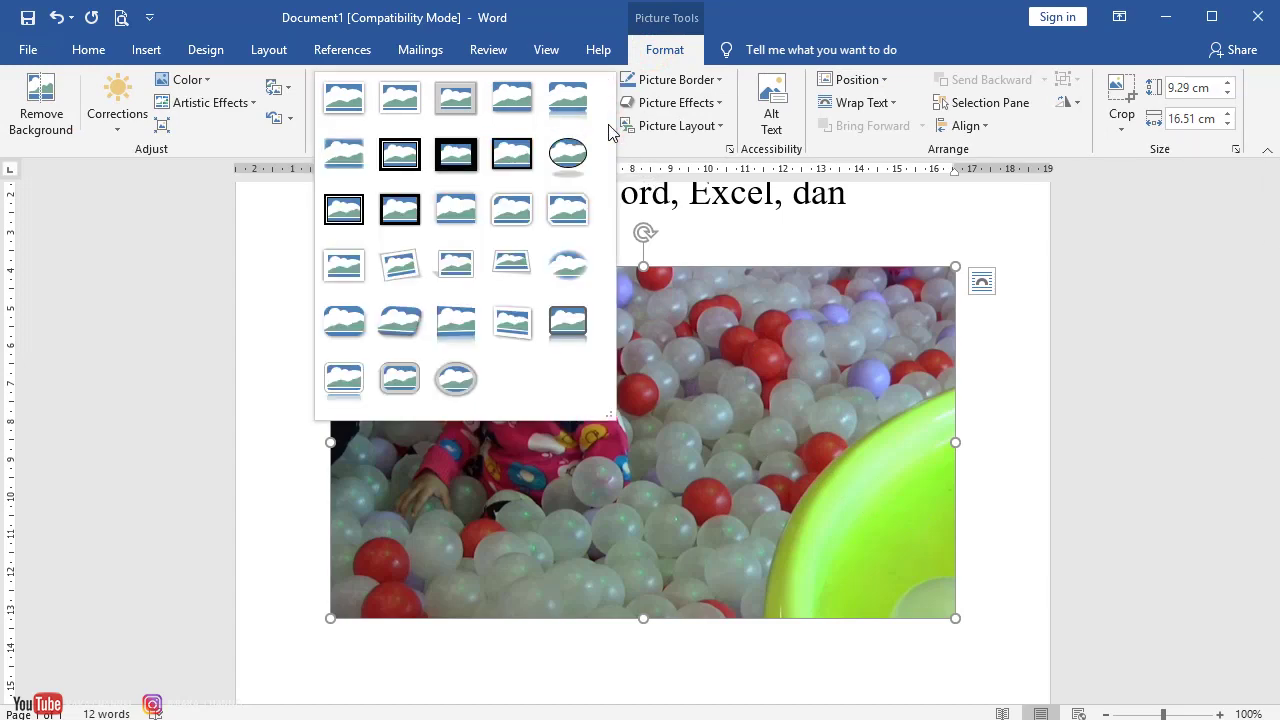
left_click(568, 210)
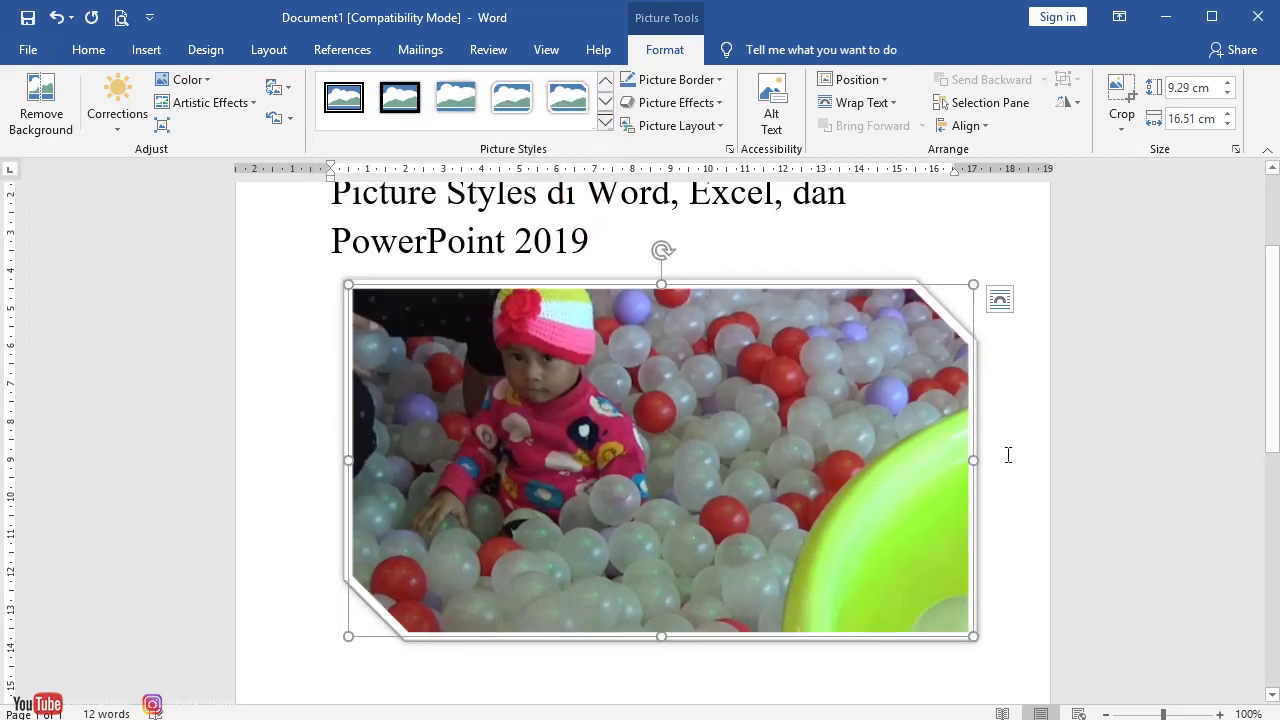
left_click(718, 80)
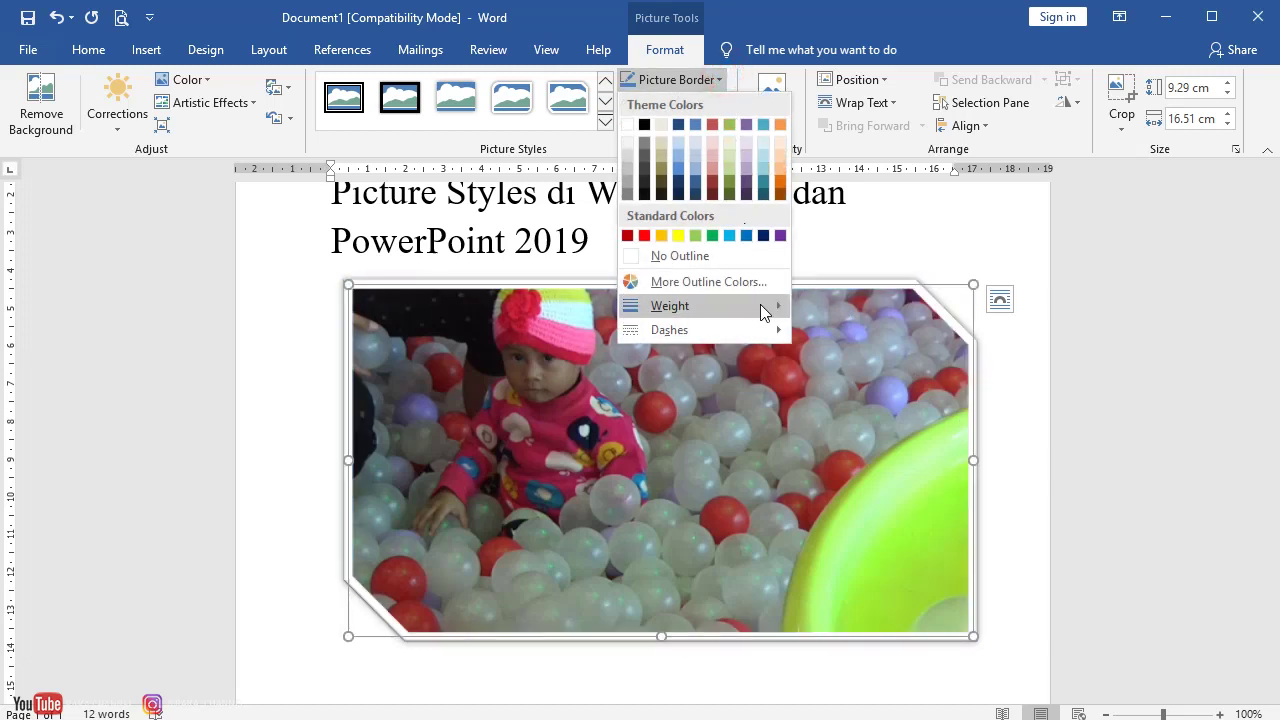
mouse_move(760, 305)
left_click(872, 460)
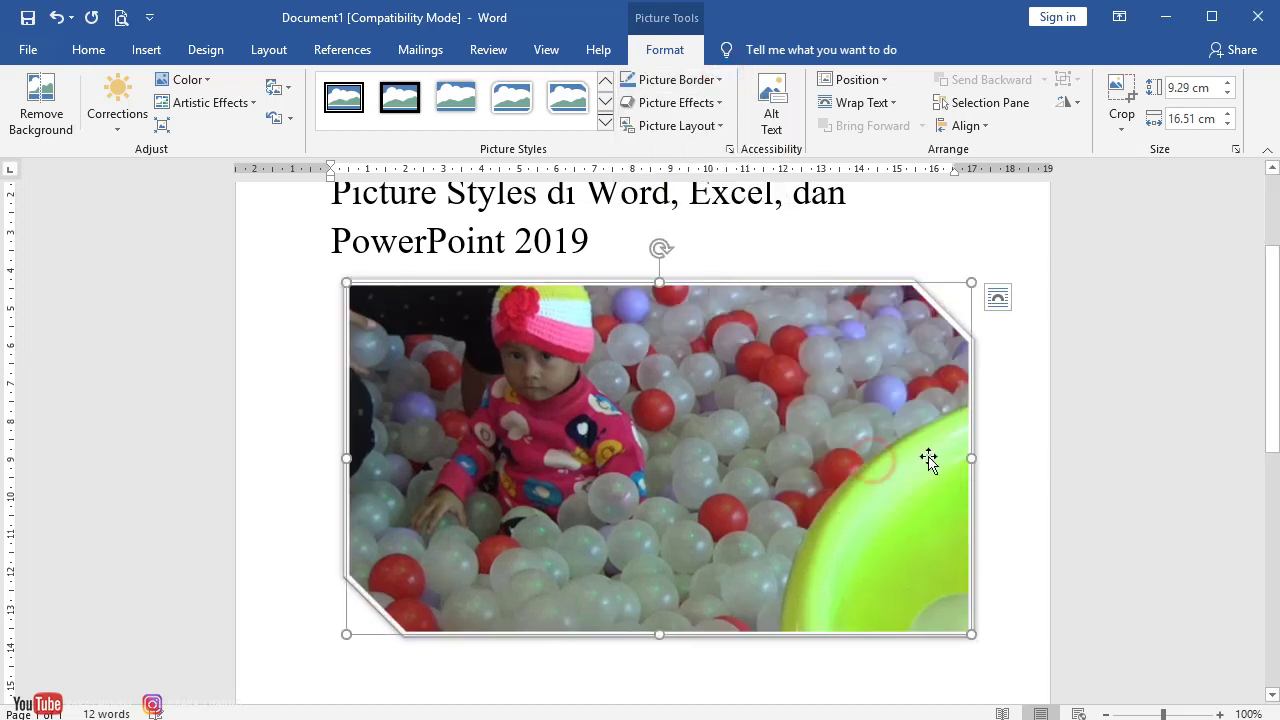
Add a perspective drop shadow to the photo.
left_click(724, 104)
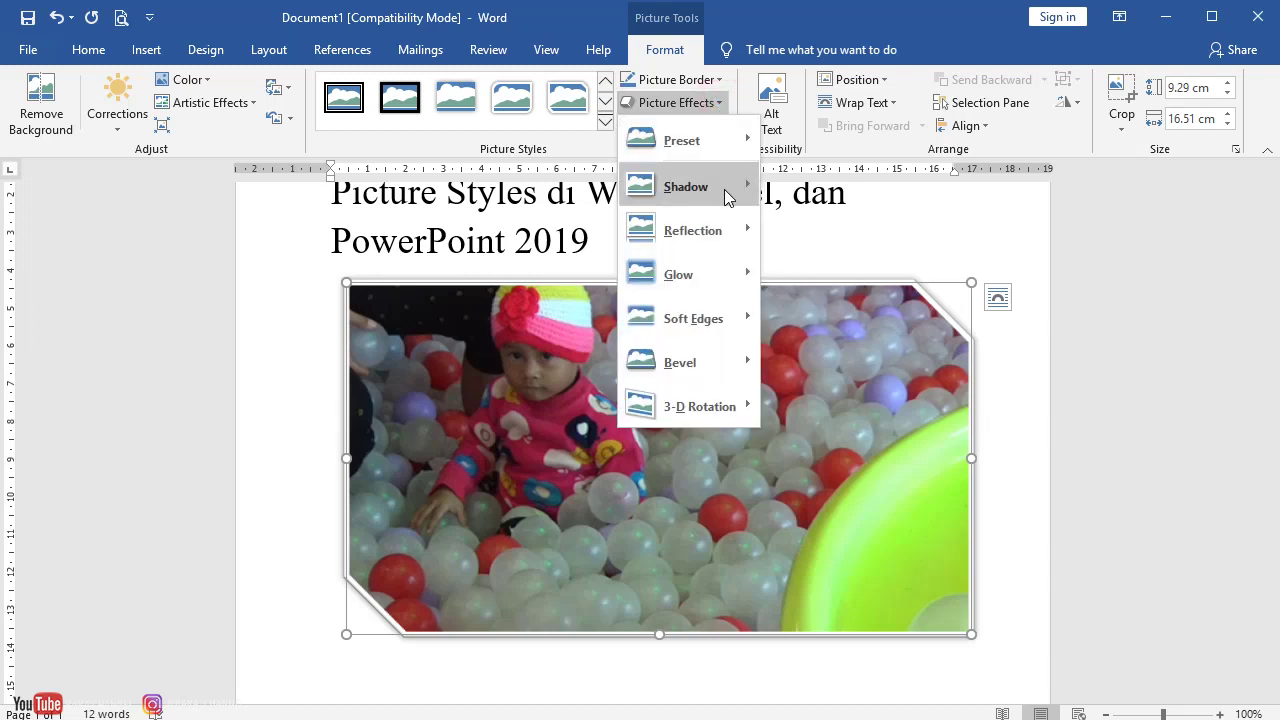
mouse_move(728, 192)
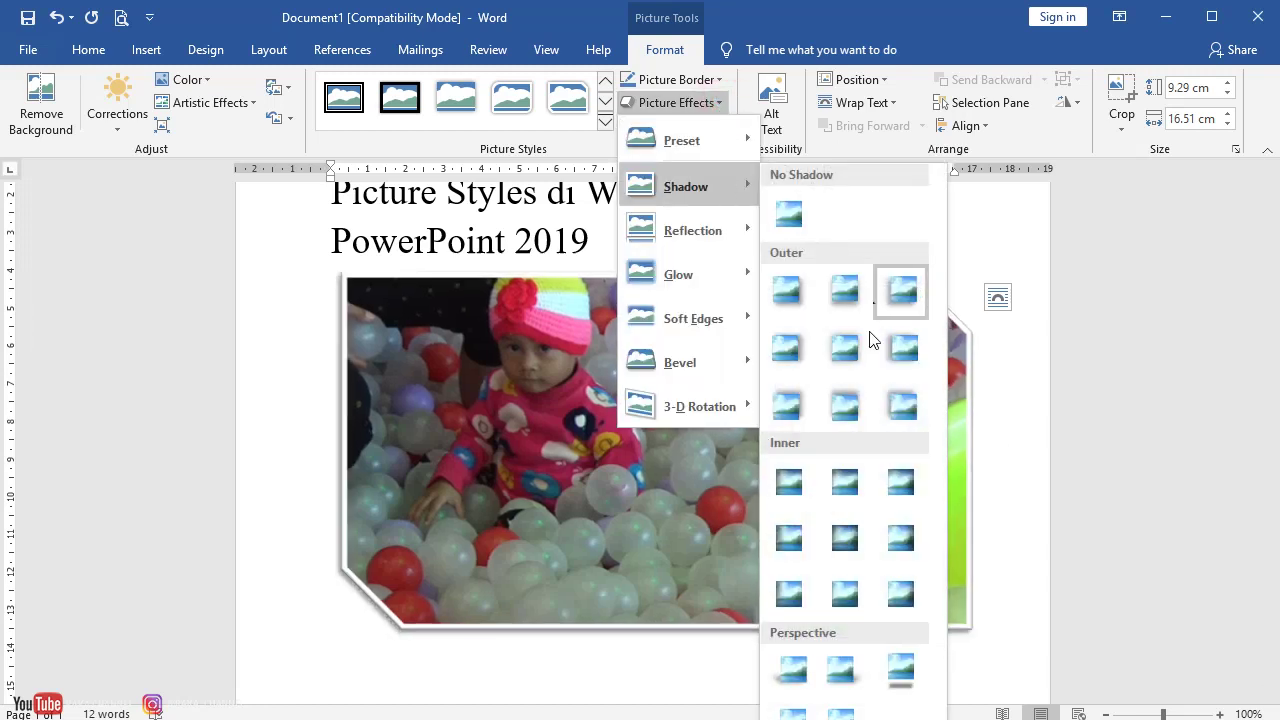
left_click(793, 670)
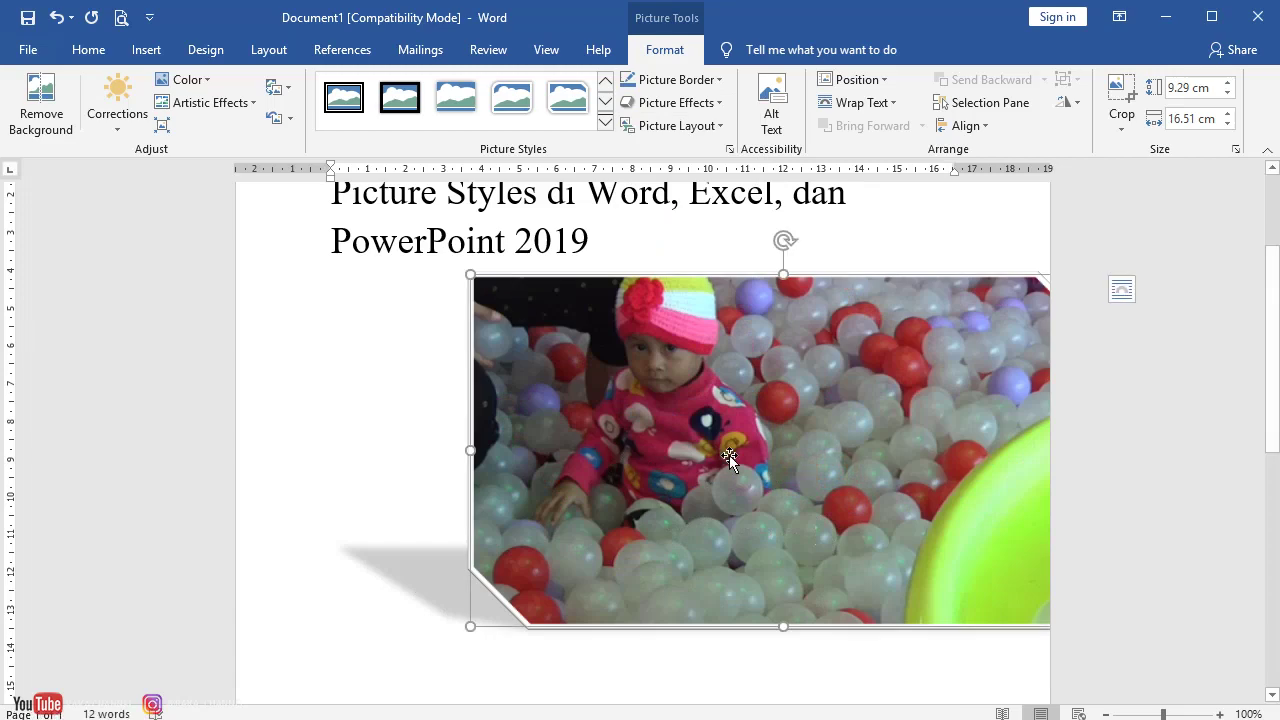
Shrink the ball-pit photo to a smaller size.
left_click_drag(470, 275, 713, 483)
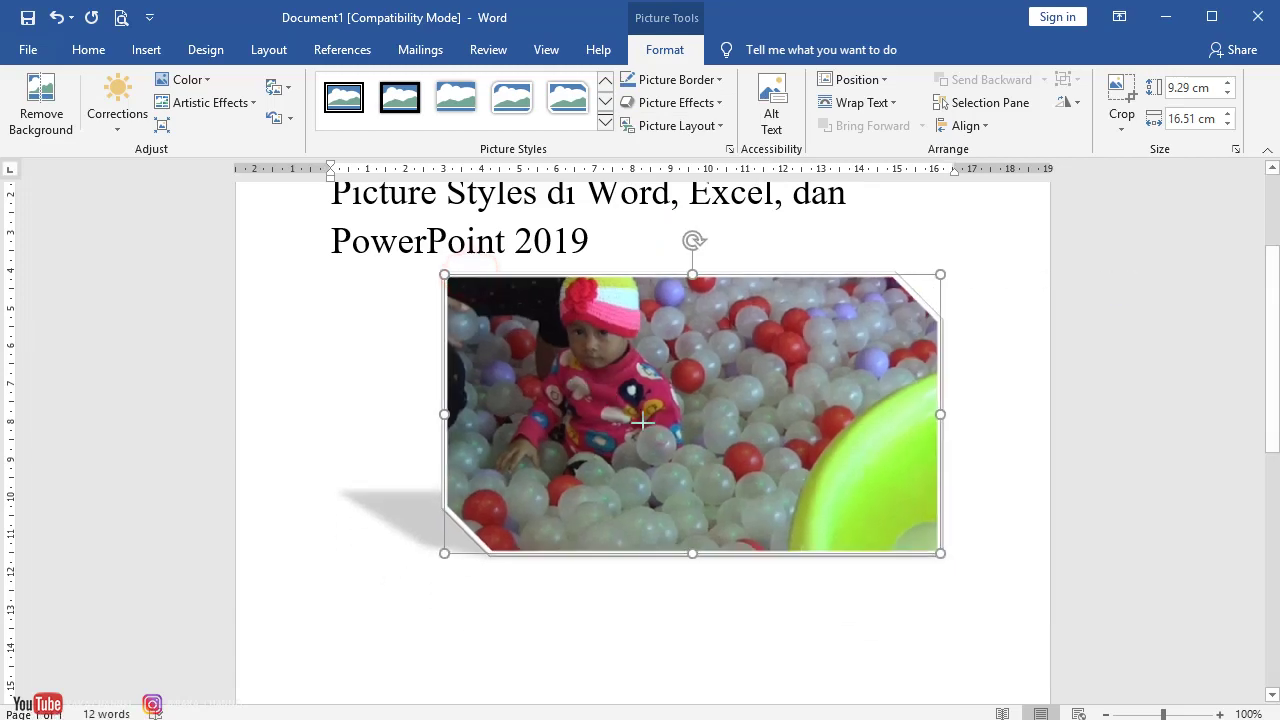
left_click(908, 477)
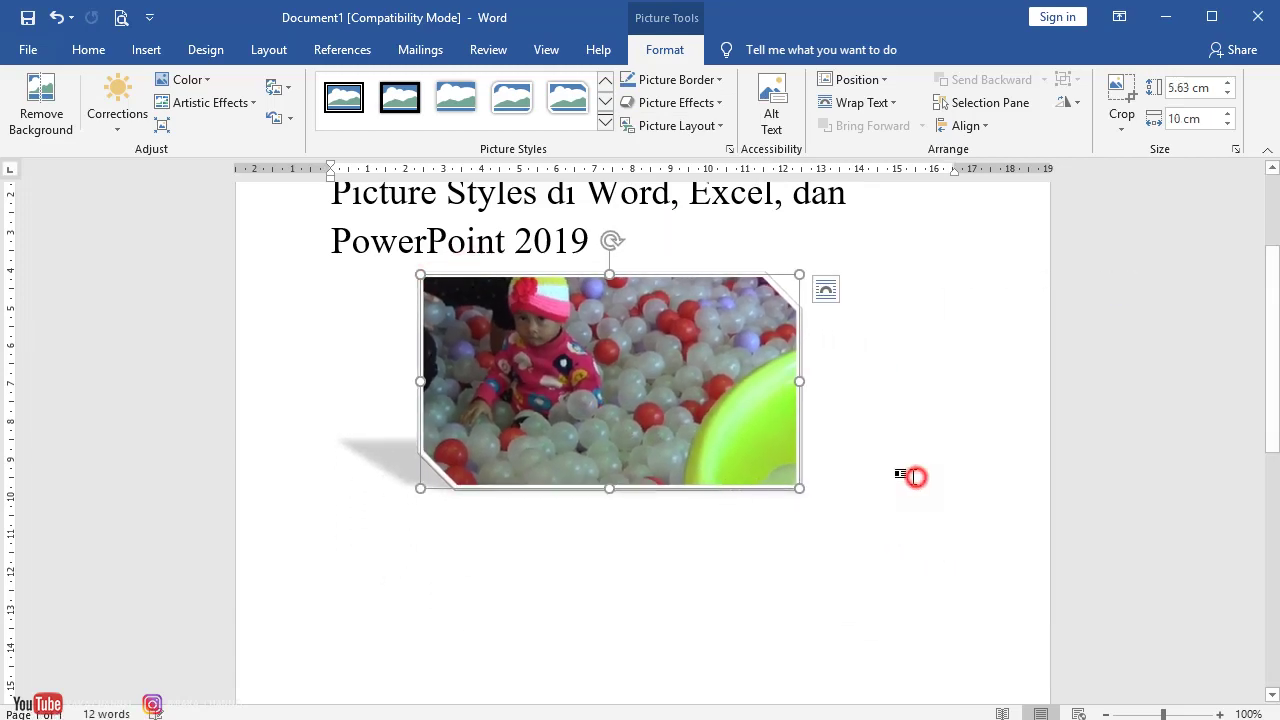
left_click(692, 406)
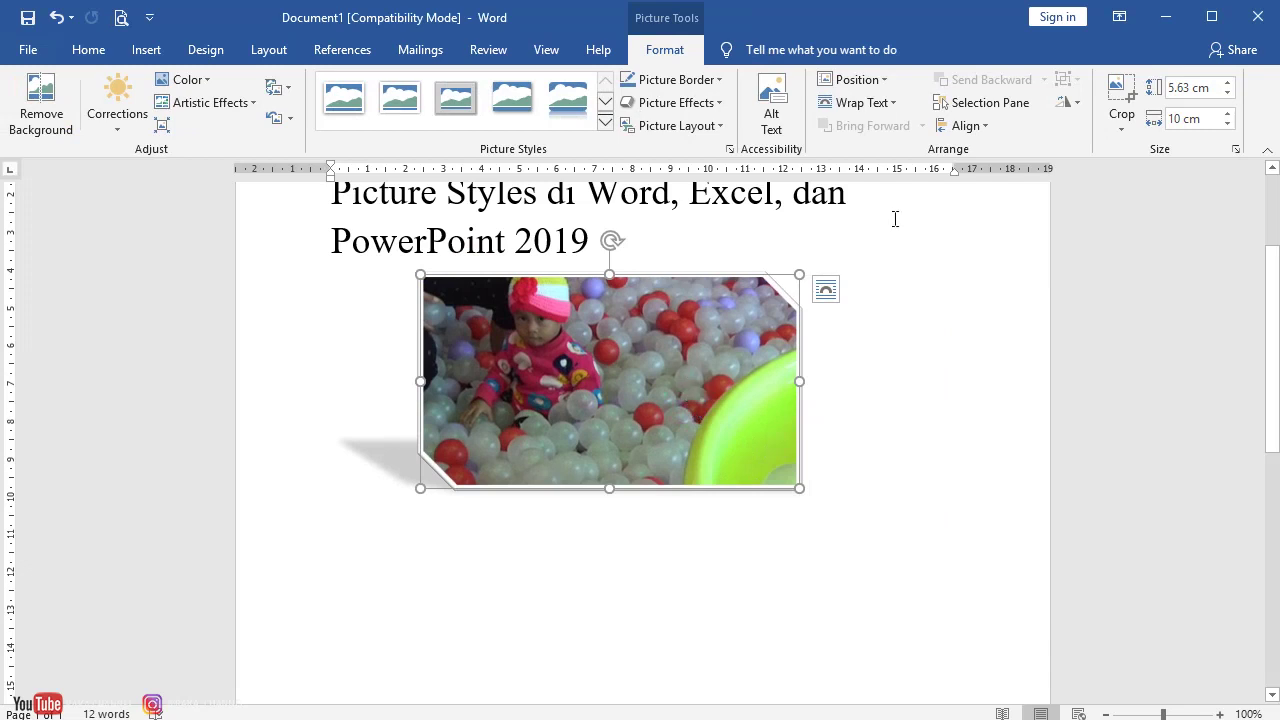
left_click(977, 363)
left_click(711, 377)
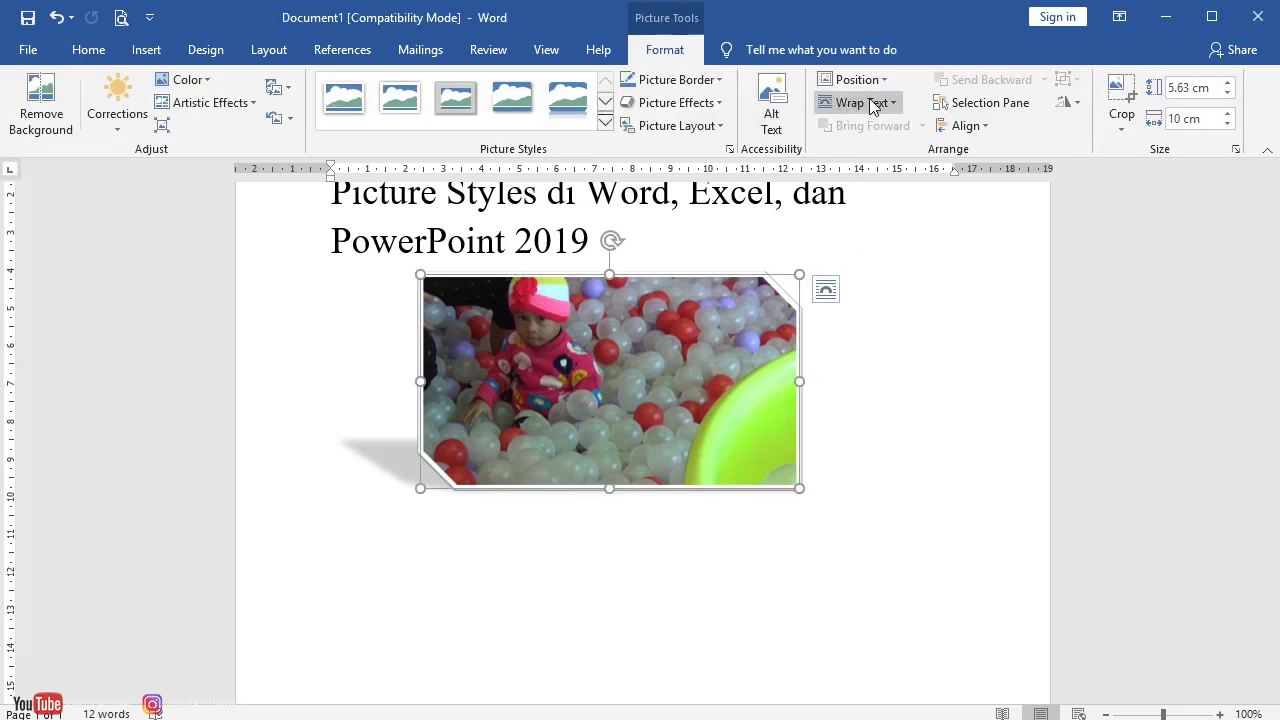
Set the photo's text wrapping to Through and shift it slightly lower.
left_click(901, 105)
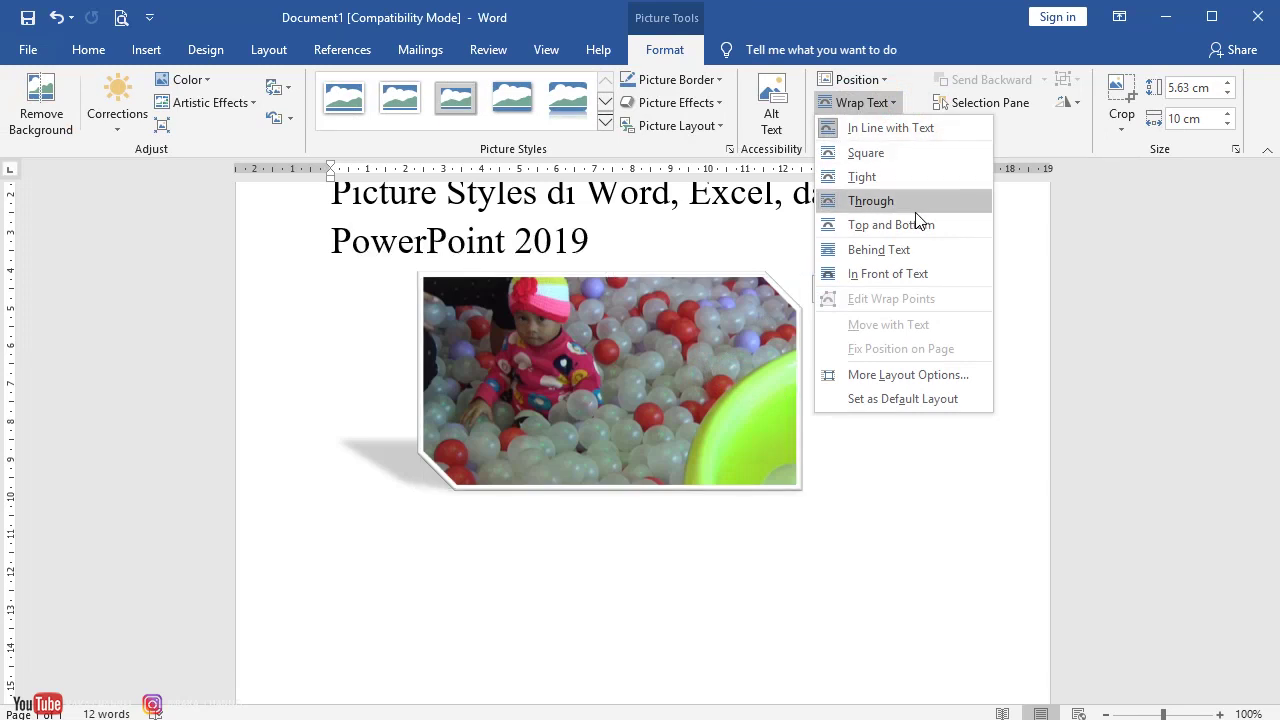
left_click(890, 204)
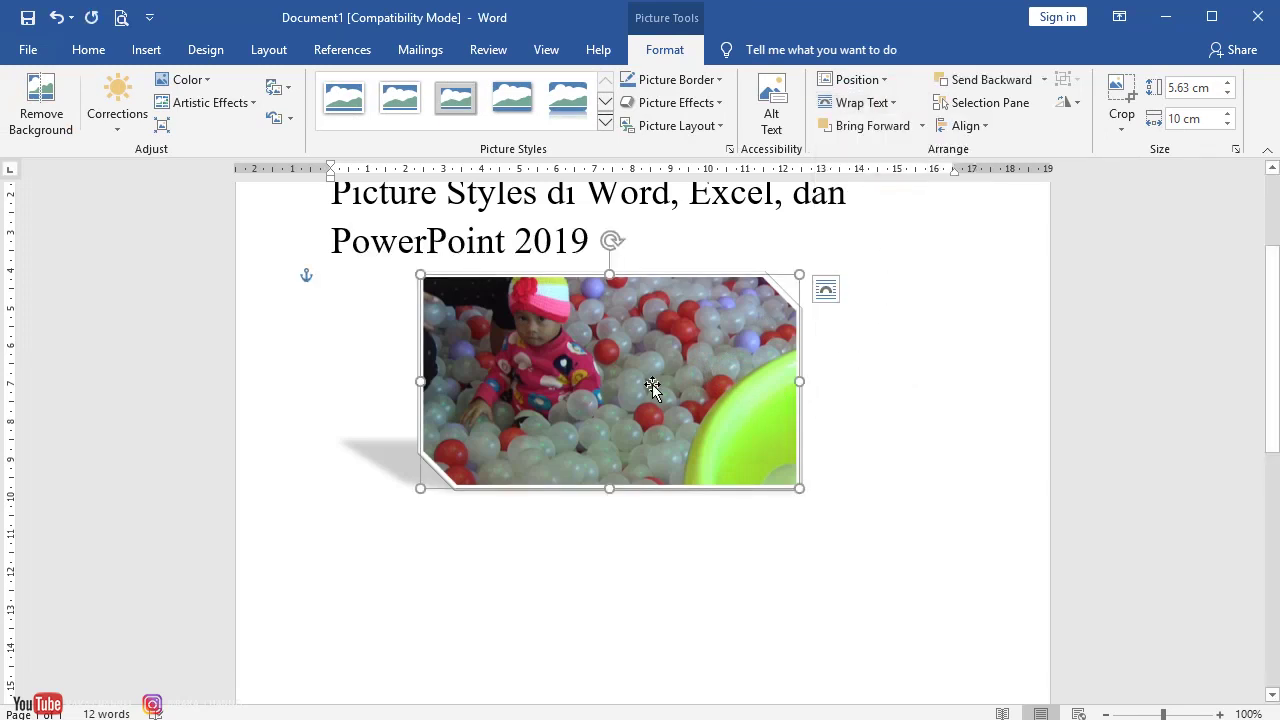
mouse_move(691, 429)
left_mouse_down()
mouse_move(790, 492)
mouse_move(635, 444)
left_mouse_up()
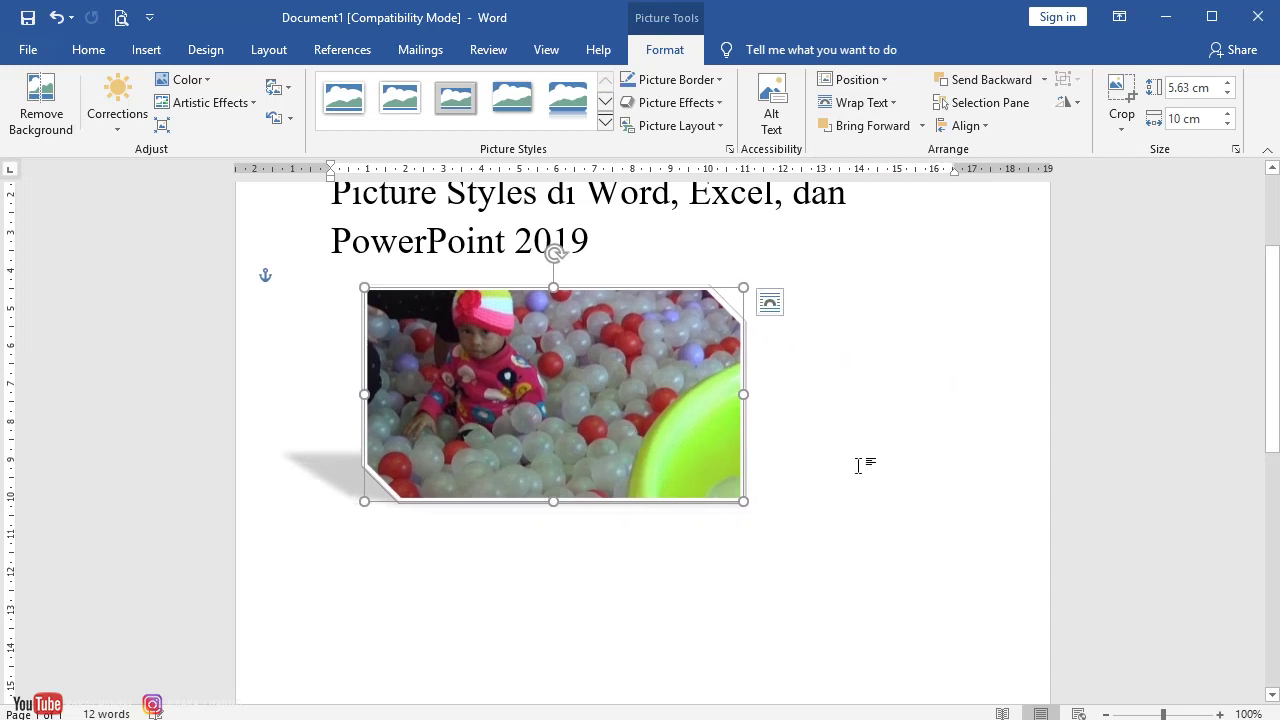
Duplicate the photo and place the copy overlapping the original at lower right.
left_click(88, 50)
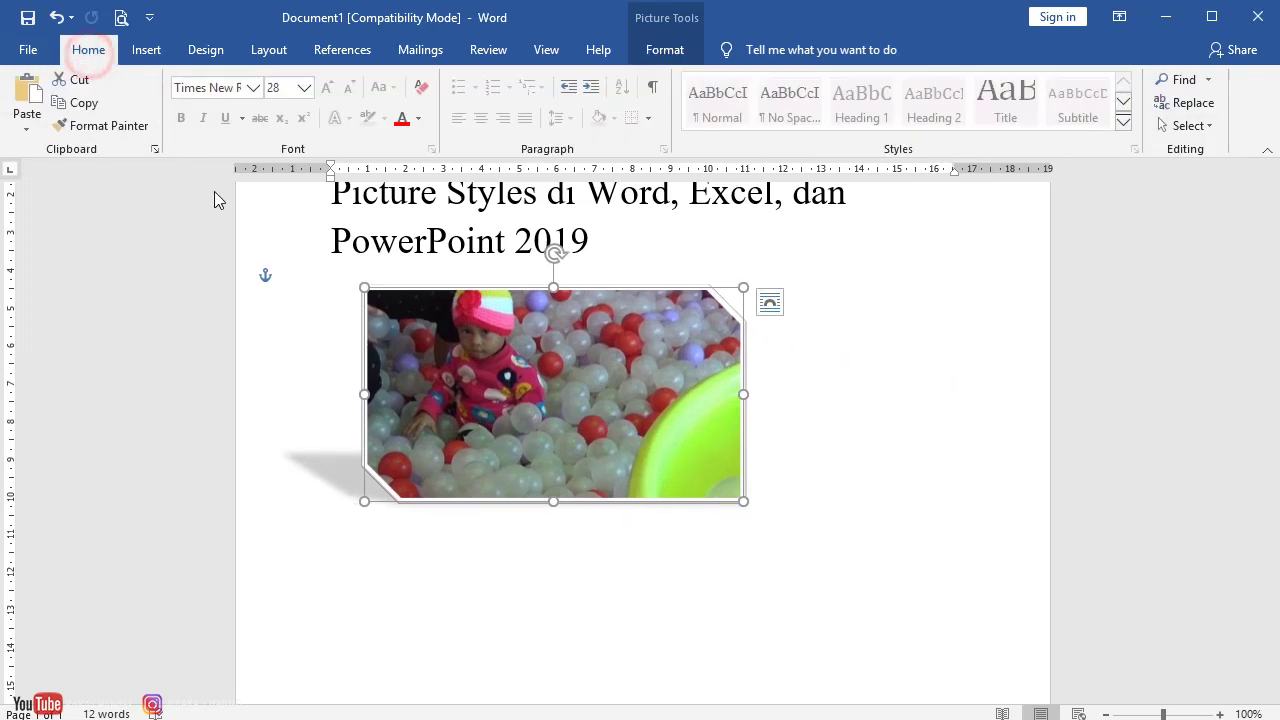
left_click(84, 102)
left_click(28, 92)
left_click_drag(532, 425, 752, 515)
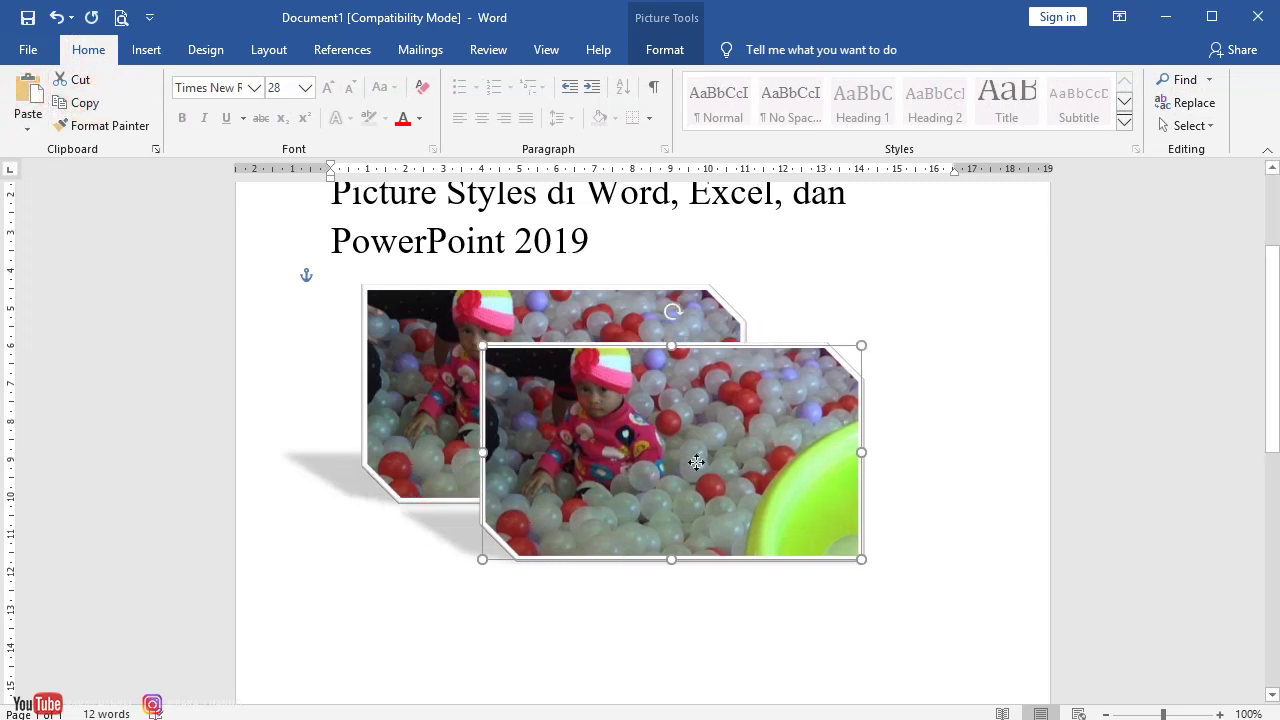
Give the copy the perspective reflection picture style.
left_click(660, 50)
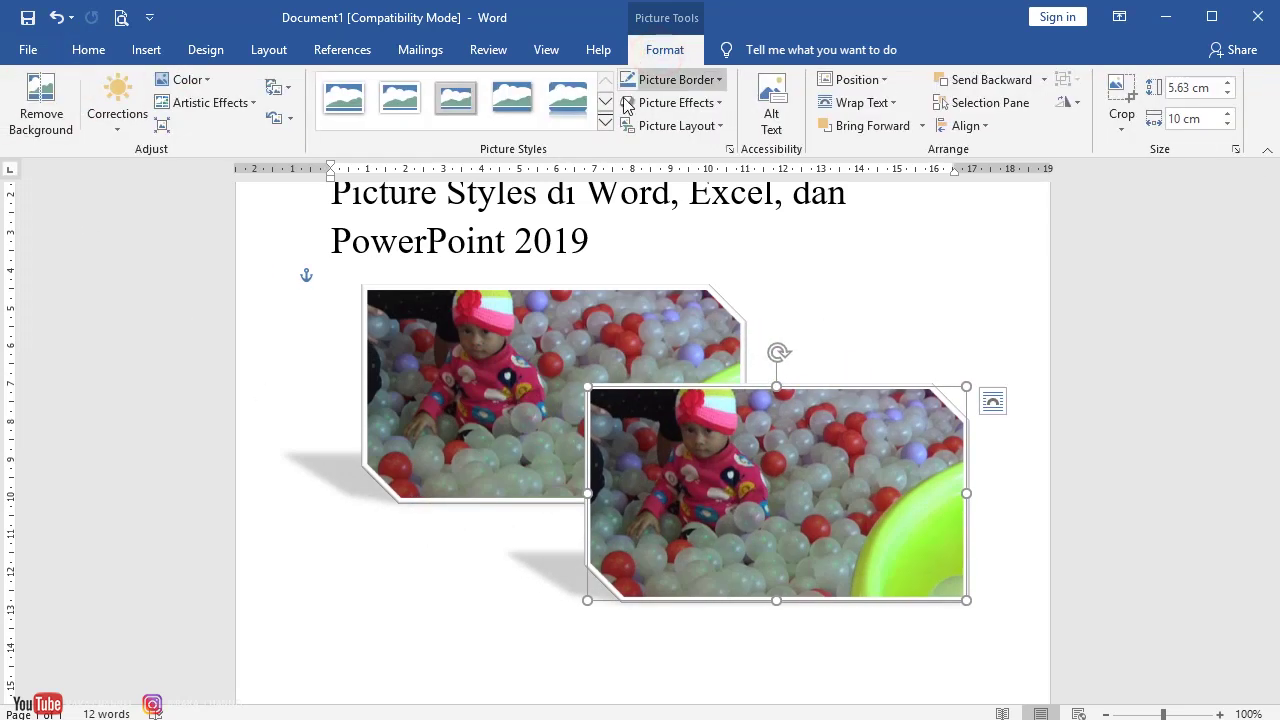
left_click(515, 103)
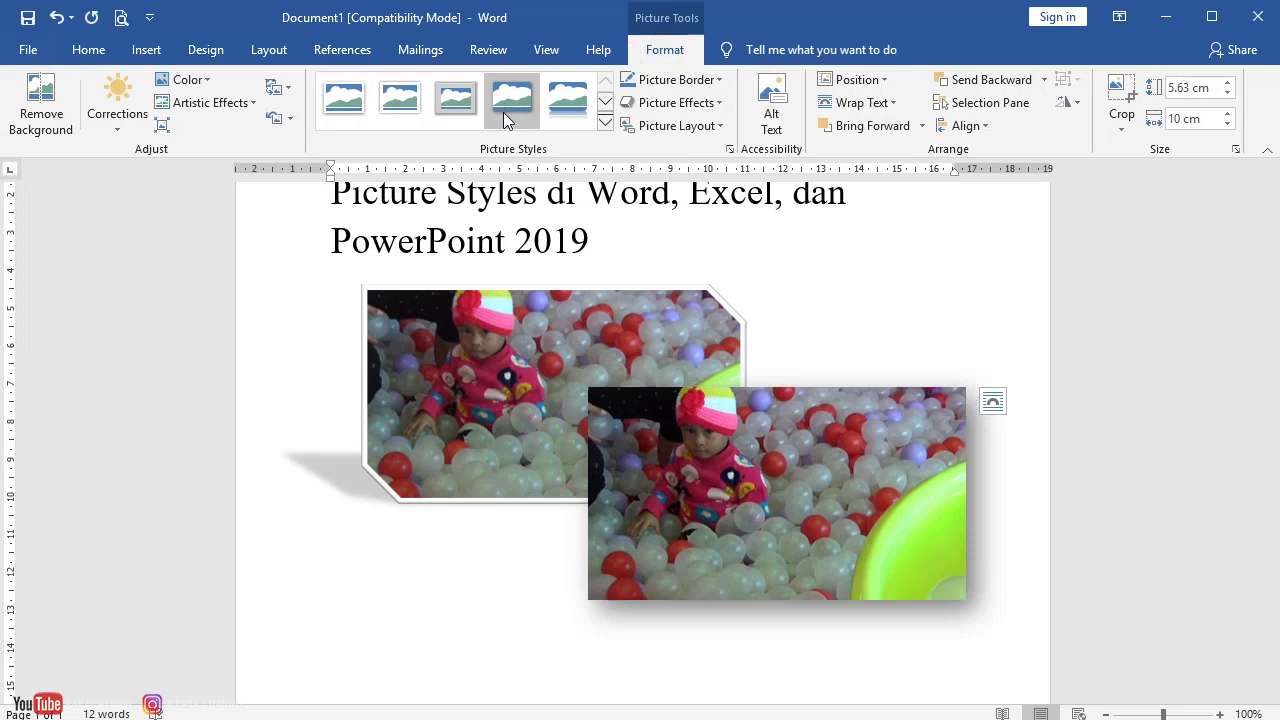
left_click(605, 121)
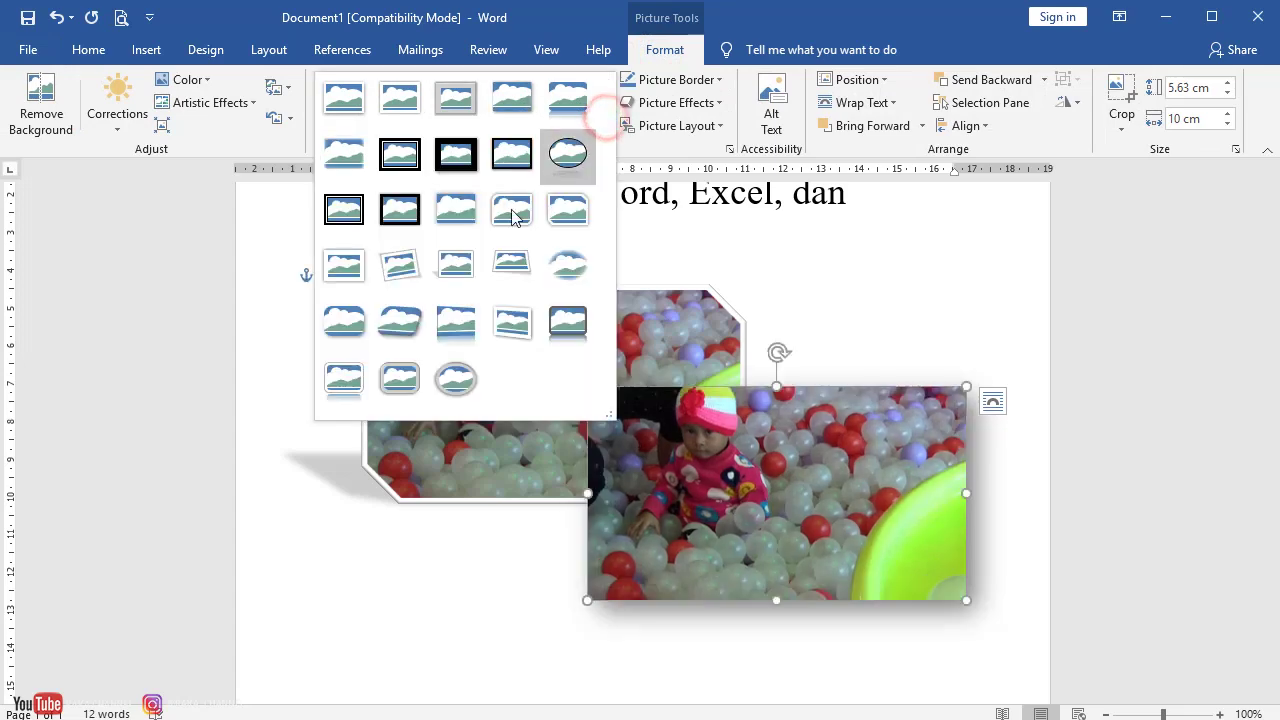
left_click(445, 325)
Apply the 3-D Preset 9 effect to the copy and nudge it further right and lower.
left_click(718, 100)
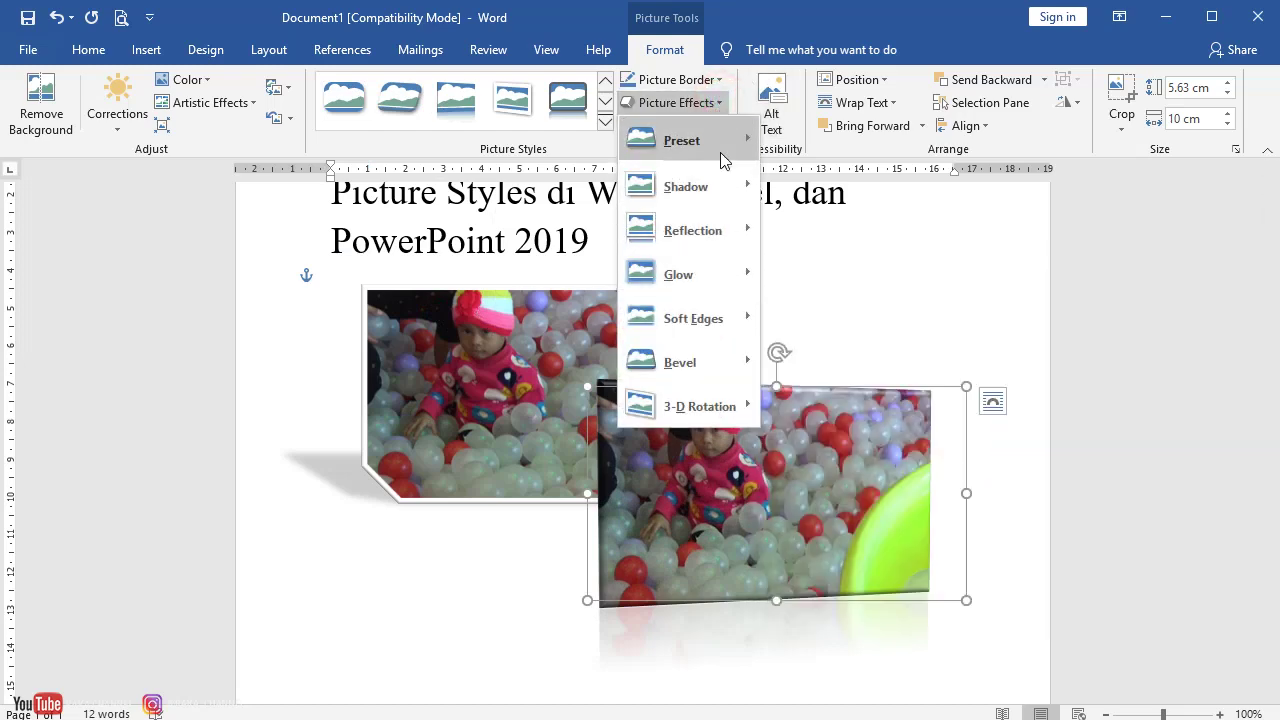
mouse_move(724, 160)
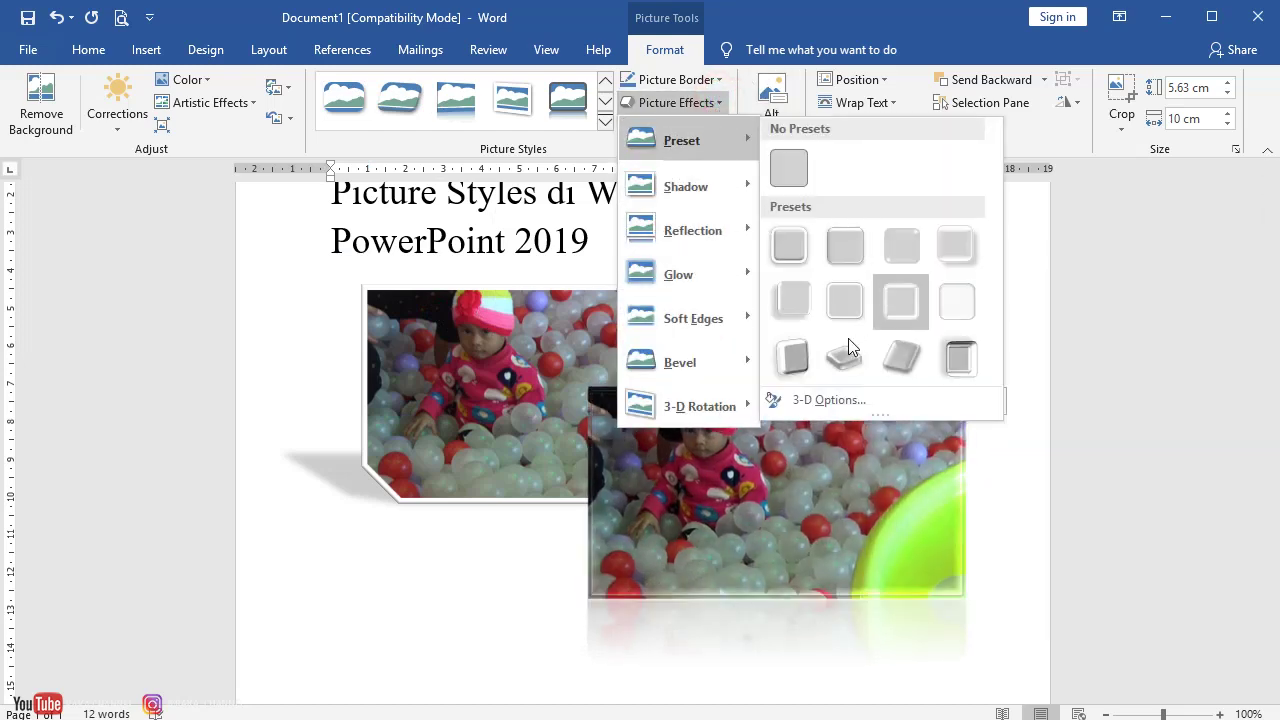
left_click(791, 357)
left_click(1007, 506)
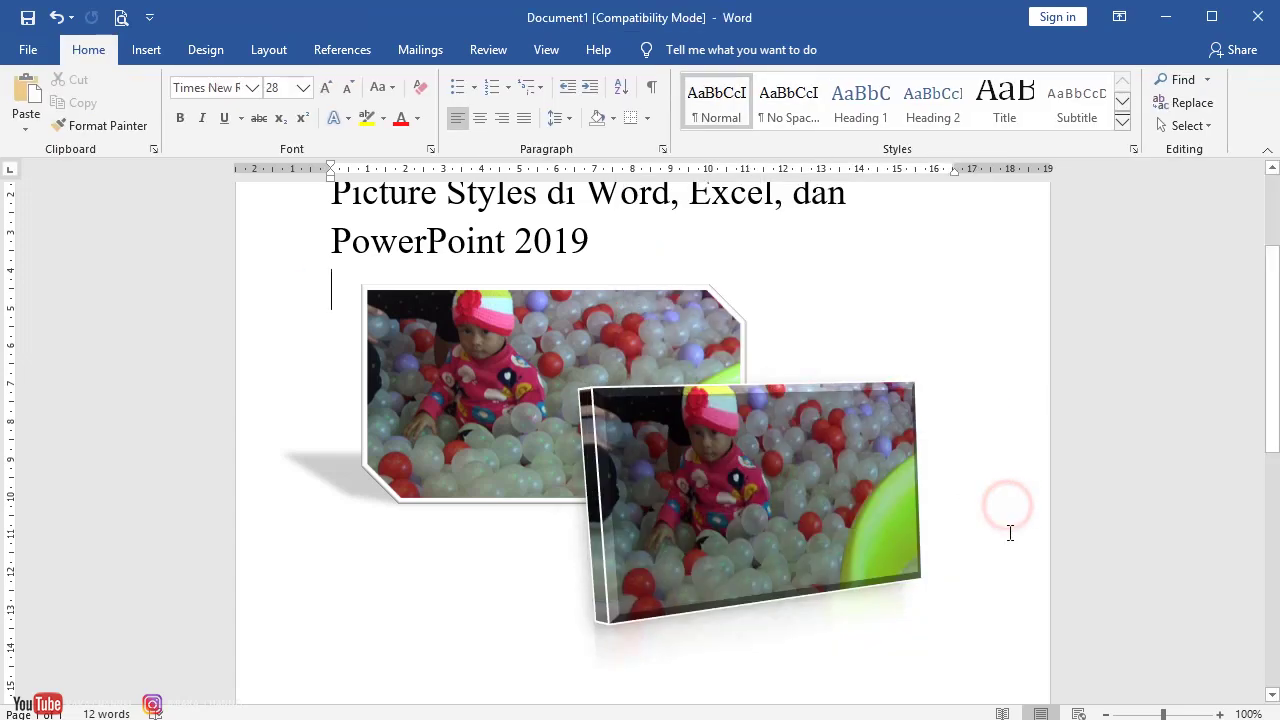
left_click(862, 548)
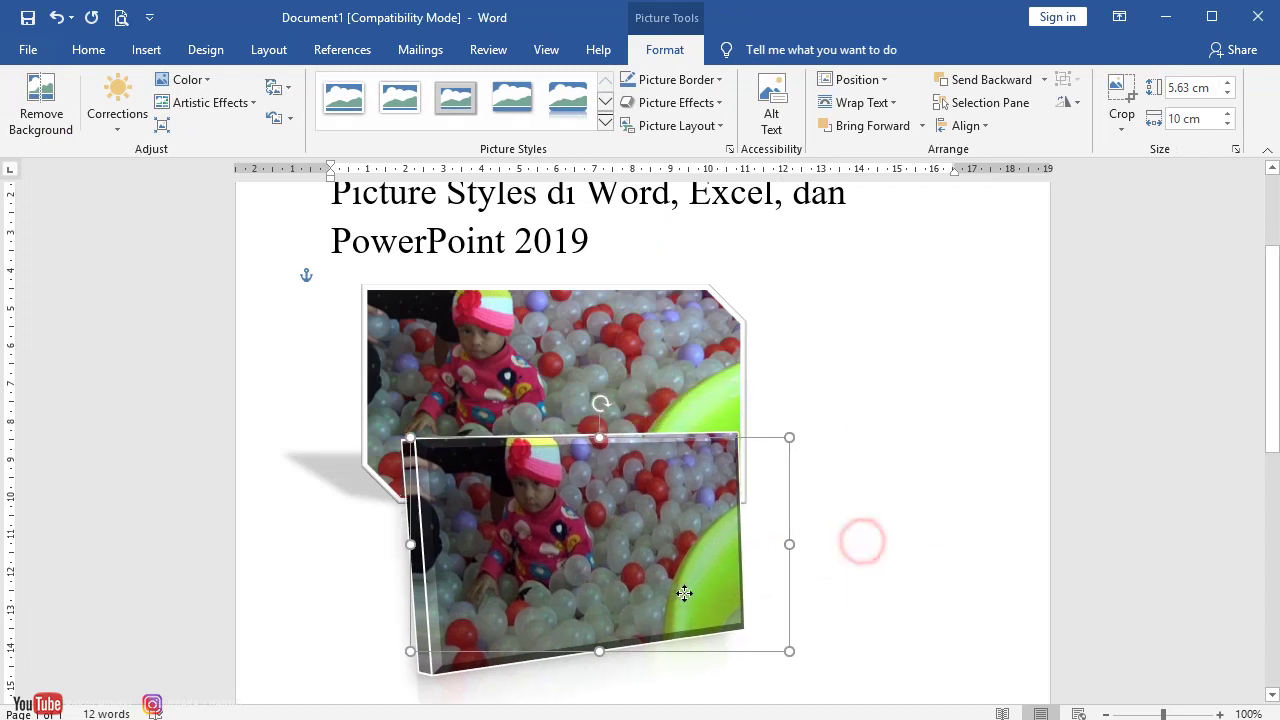
left_click_drag(862, 548, 918, 574)
left_click(1137, 538)
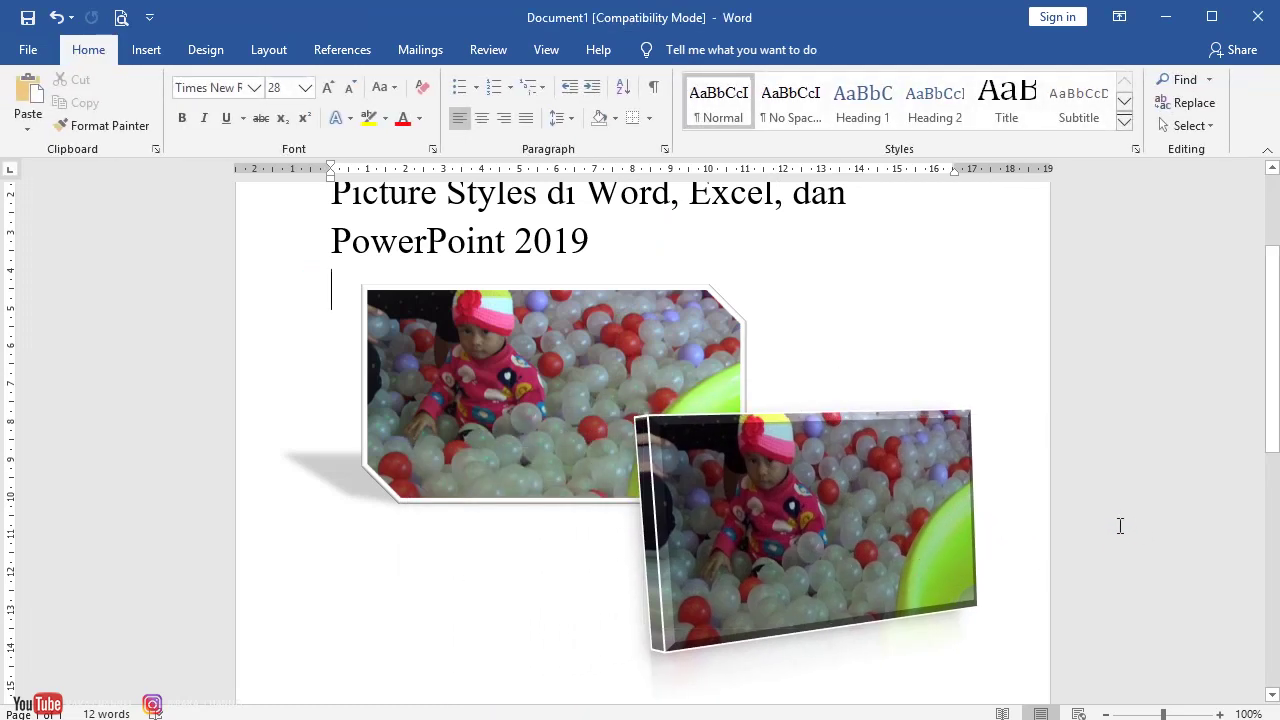
scroll(710, 316, "up", 3)
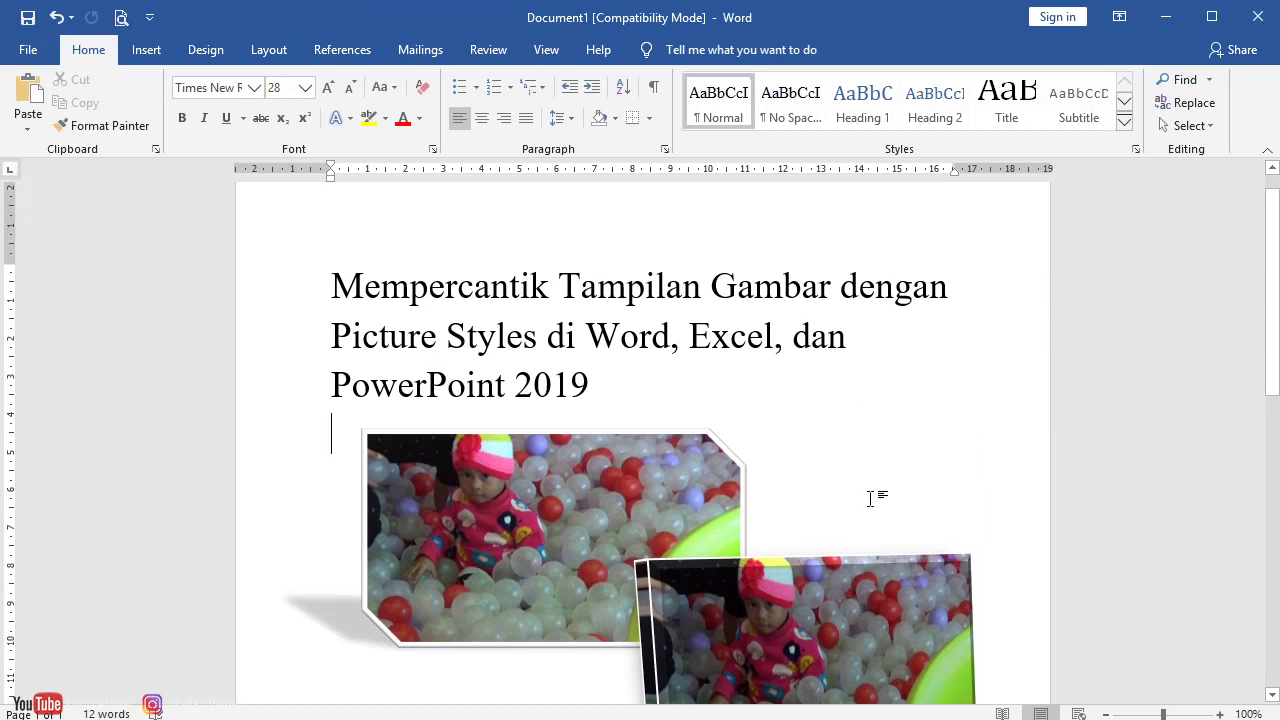
scroll(872, 505, "down", 3)
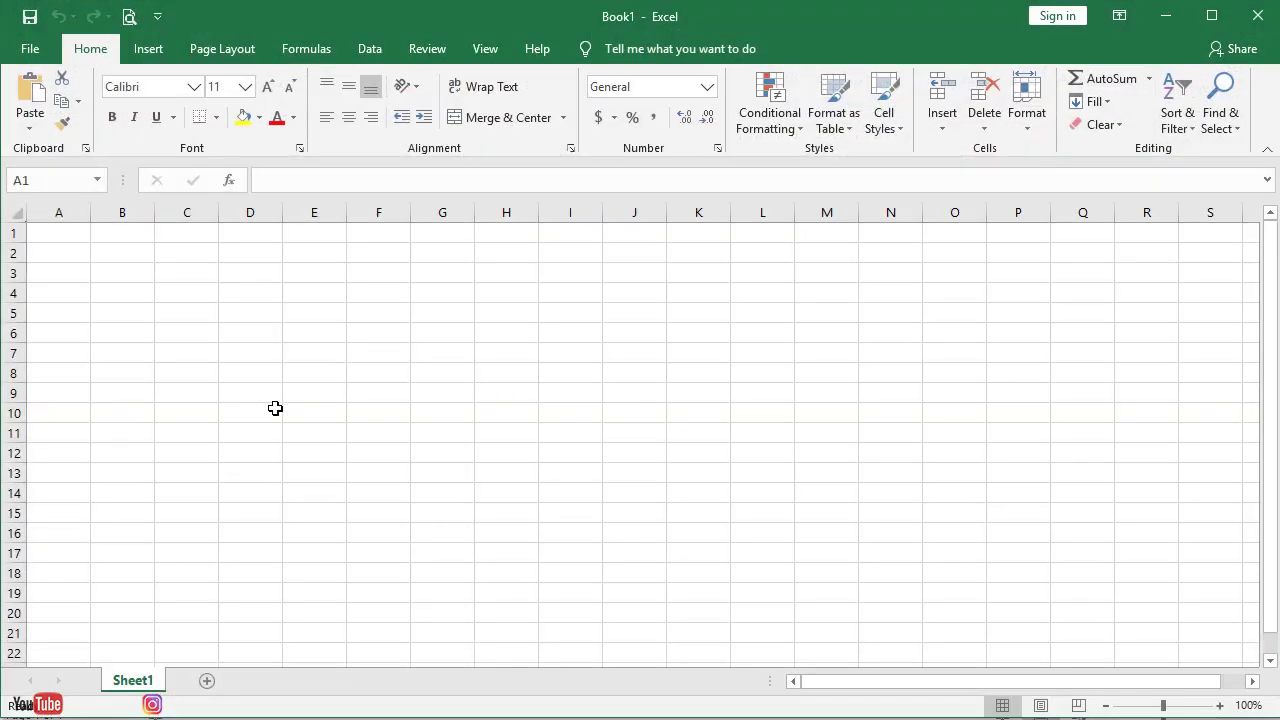
Insert 'mandi bola seru.jpg' into the Excel sheet.
left_click(157, 50)
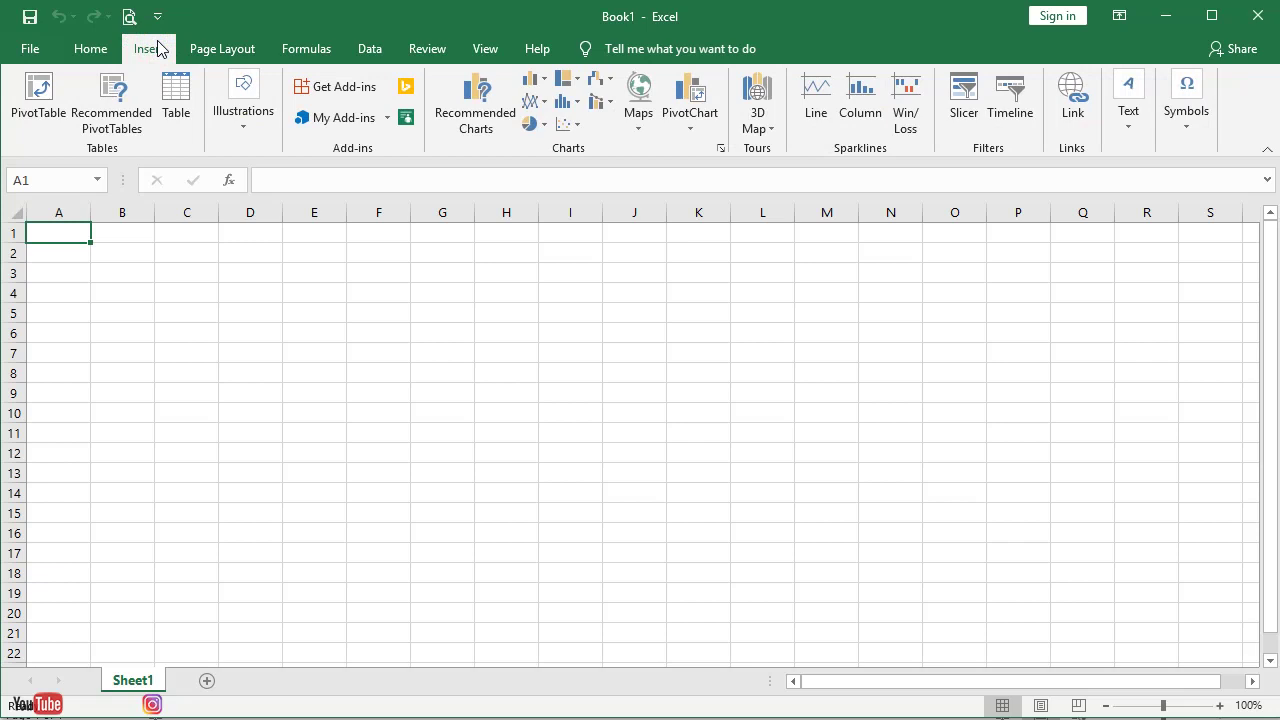
left_click(245, 127)
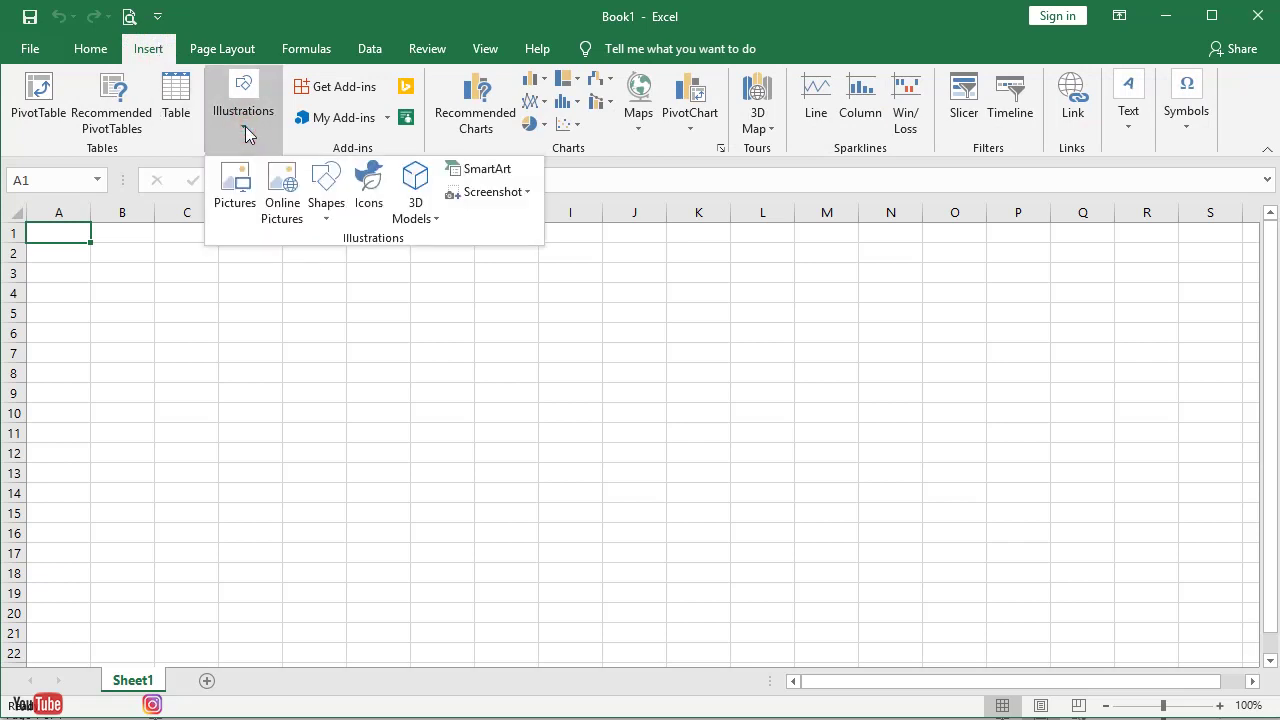
left_click(232, 180)
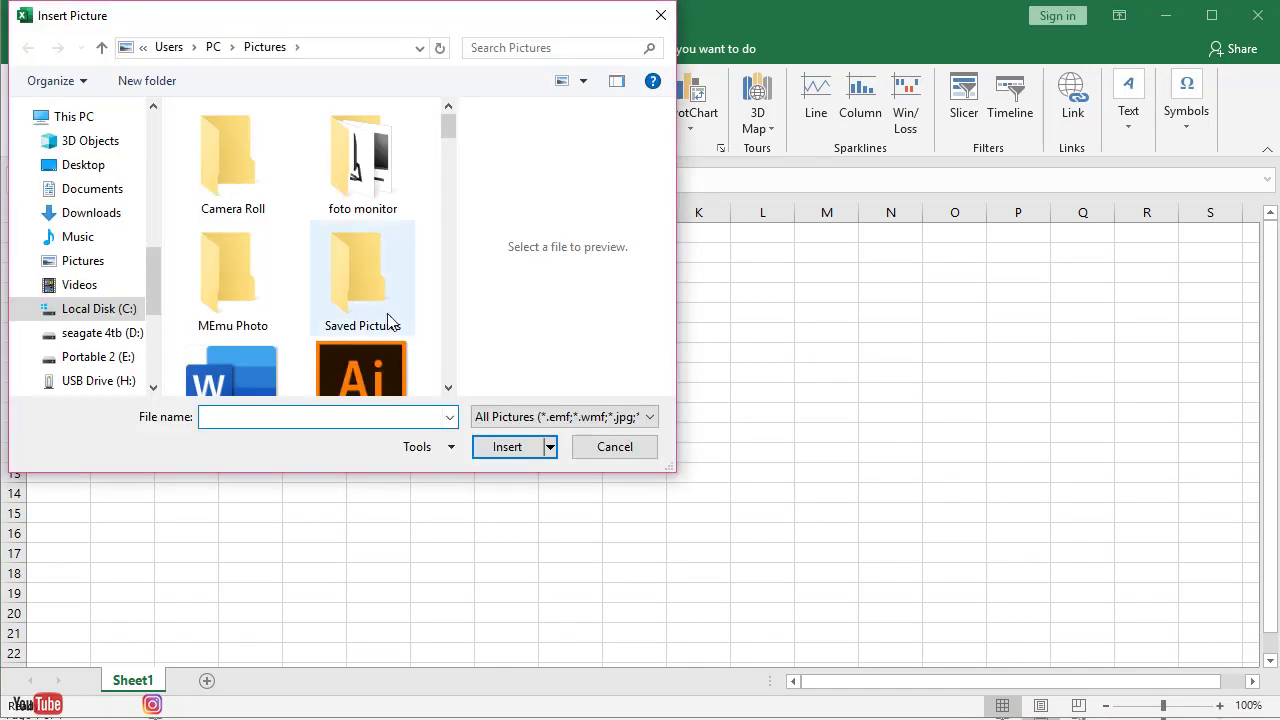
left_click_drag(448, 130, 466, 247)
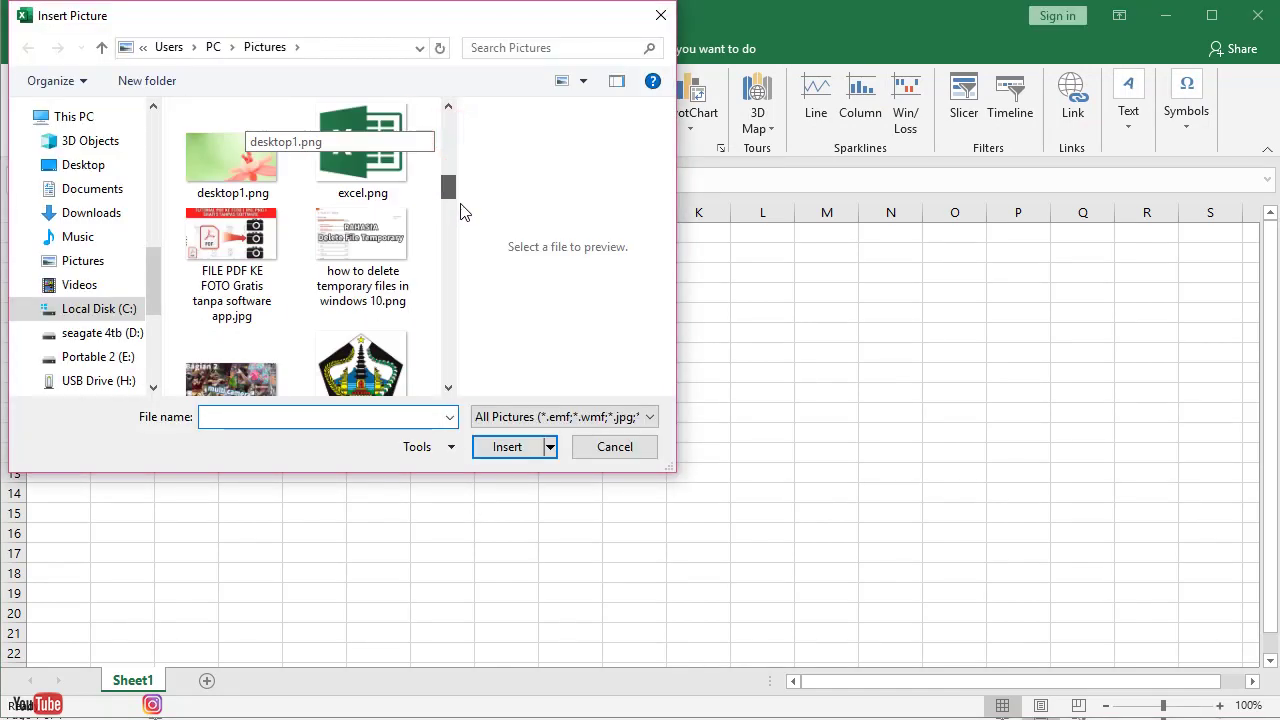
left_click(362, 186)
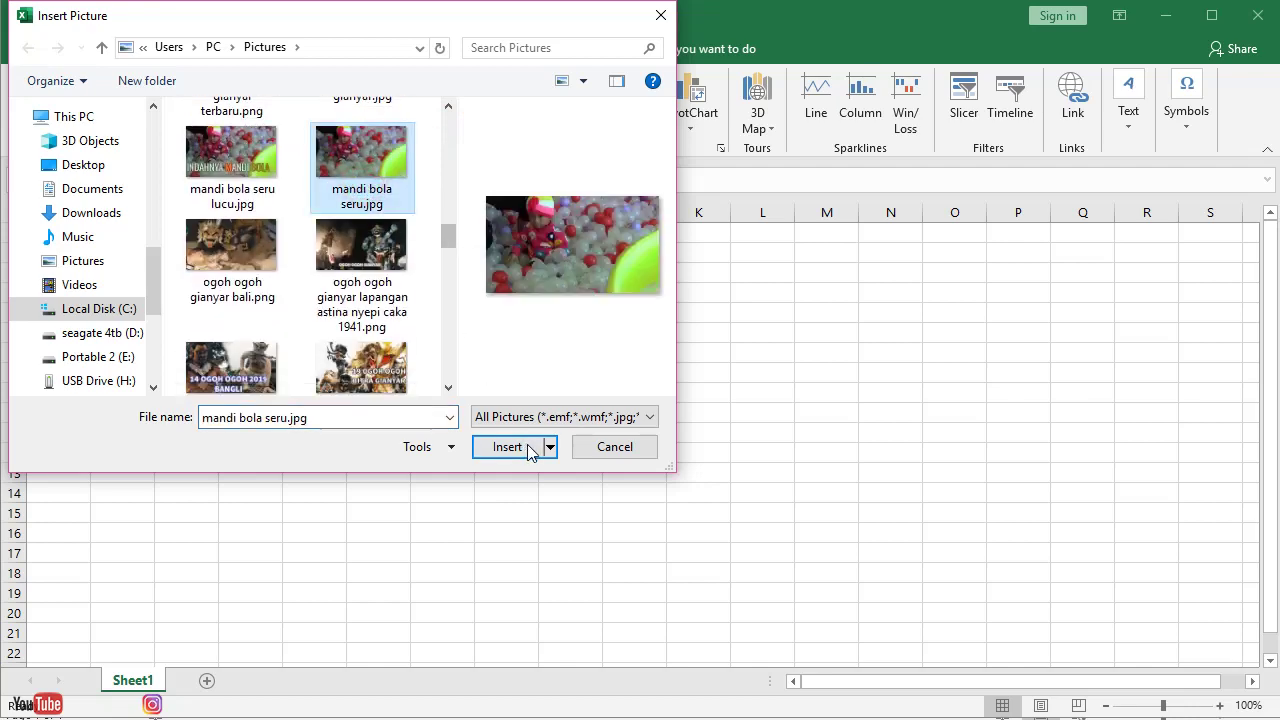
left_click(522, 449)
Resize the photo to about 2.54" × 4.51" and move it near the top-left.
scroll(700, 470, "down", 5)
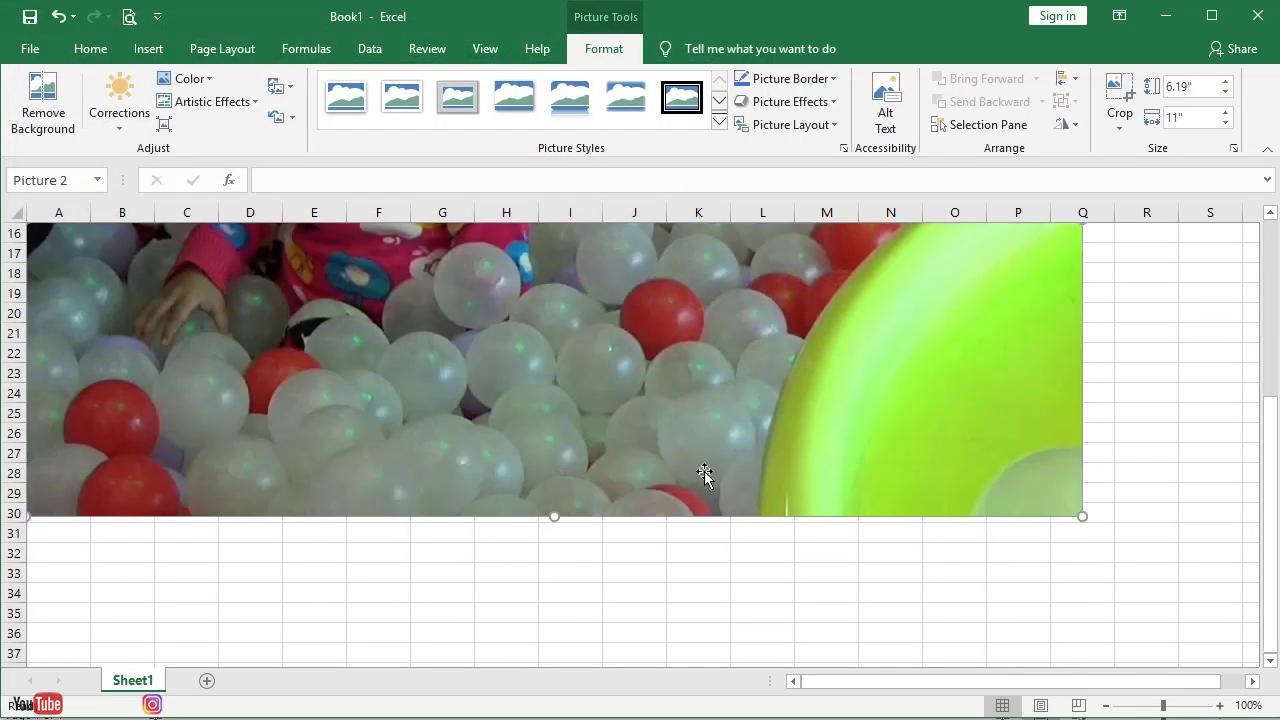
scroll(900, 520, "up", 5)
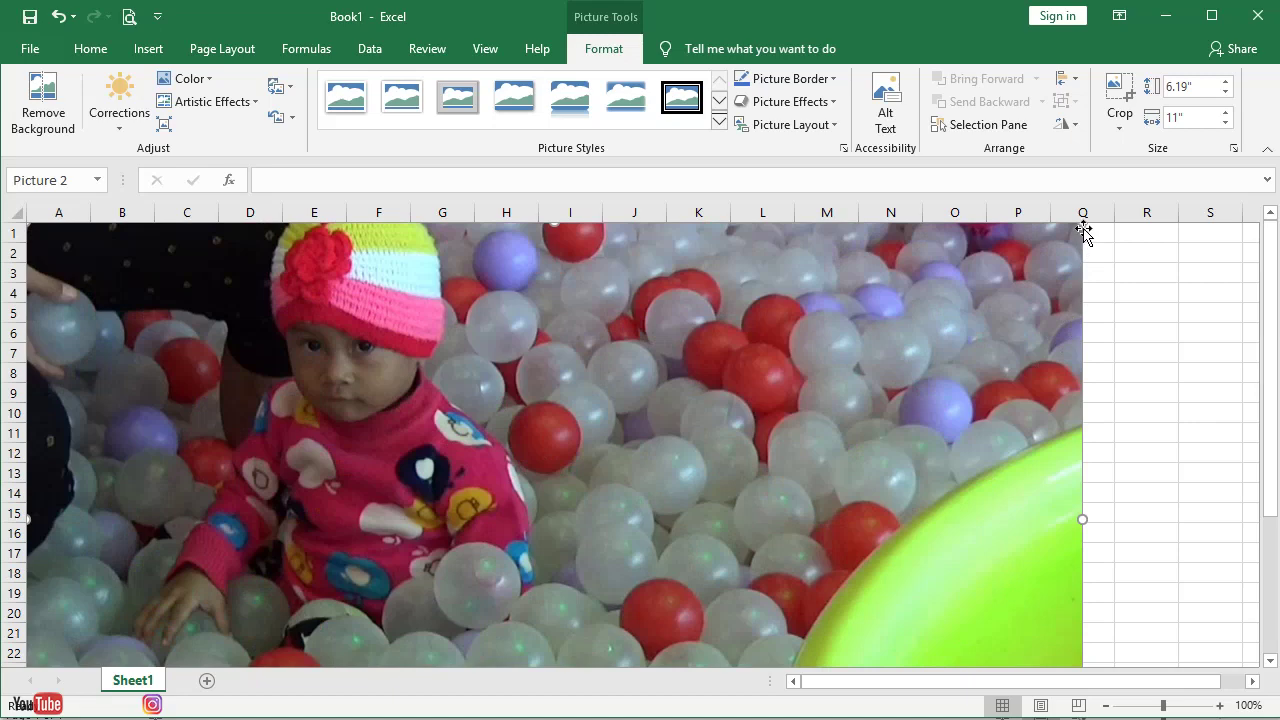
left_click_drag(1082, 226, 459, 574)
mouse_move(386, 609)
left_mouse_down()
mouse_move(626, 429)
mouse_move(626, 324)
mouse_move(361, 298)
left_mouse_up()
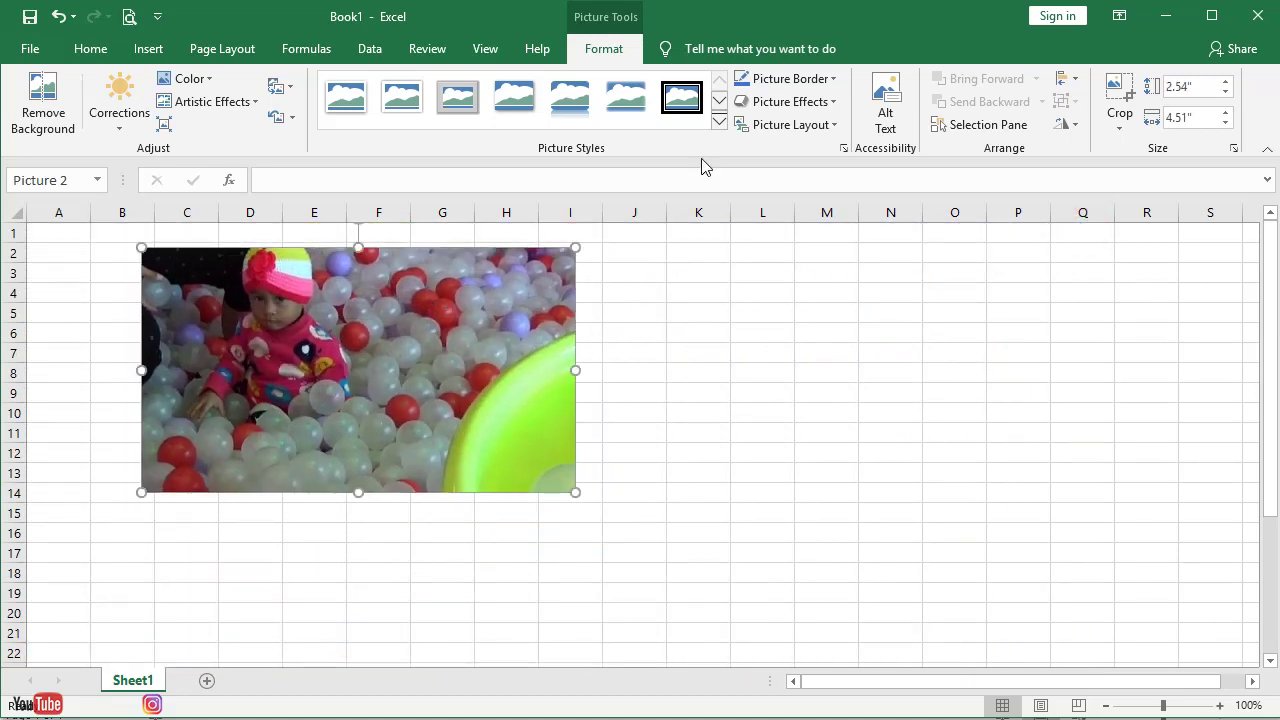
Give the photo the white Rounded Diagonal Corner style and a parallel 3-D rotation.
left_click(718, 124)
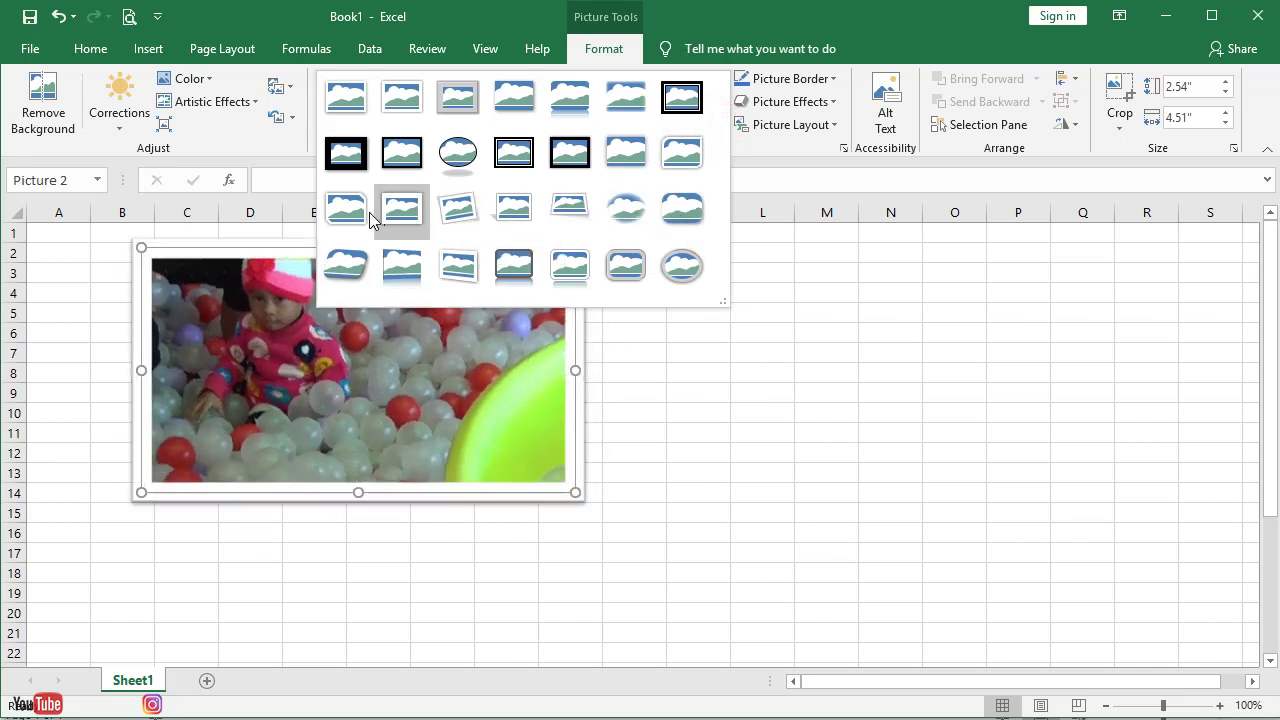
left_click(681, 152)
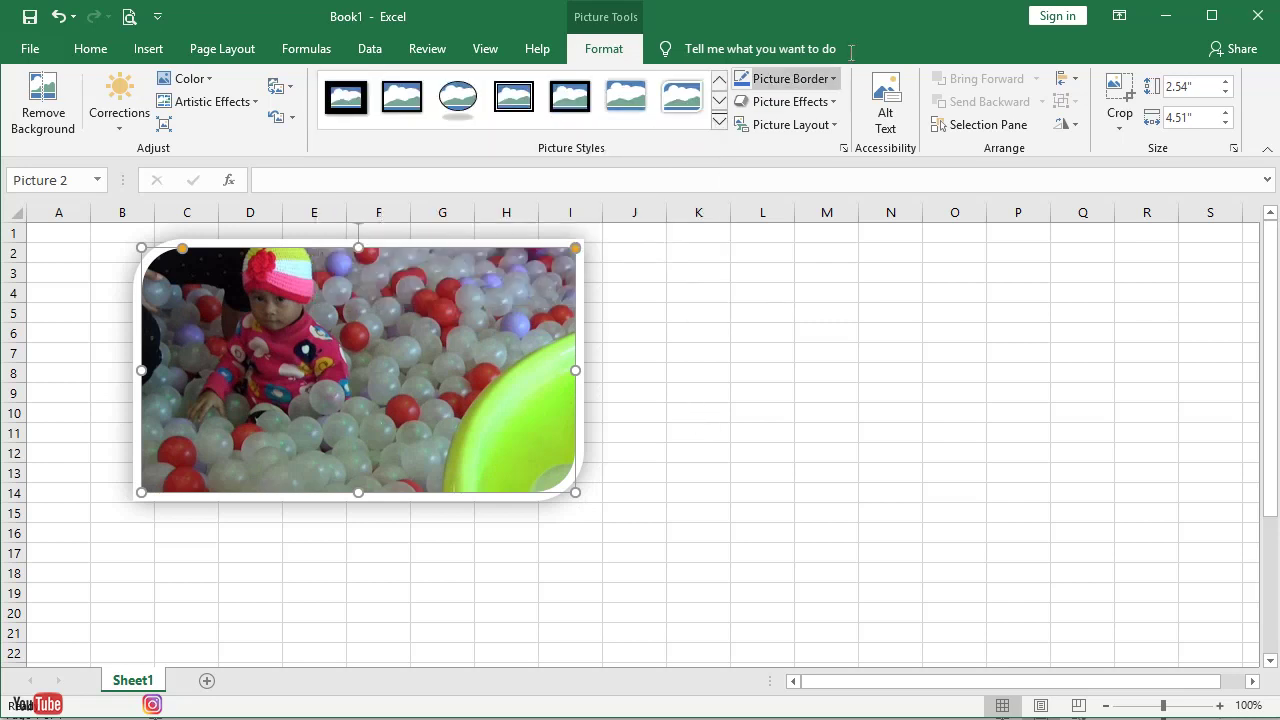
left_click(833, 102)
mouse_move(856, 180)
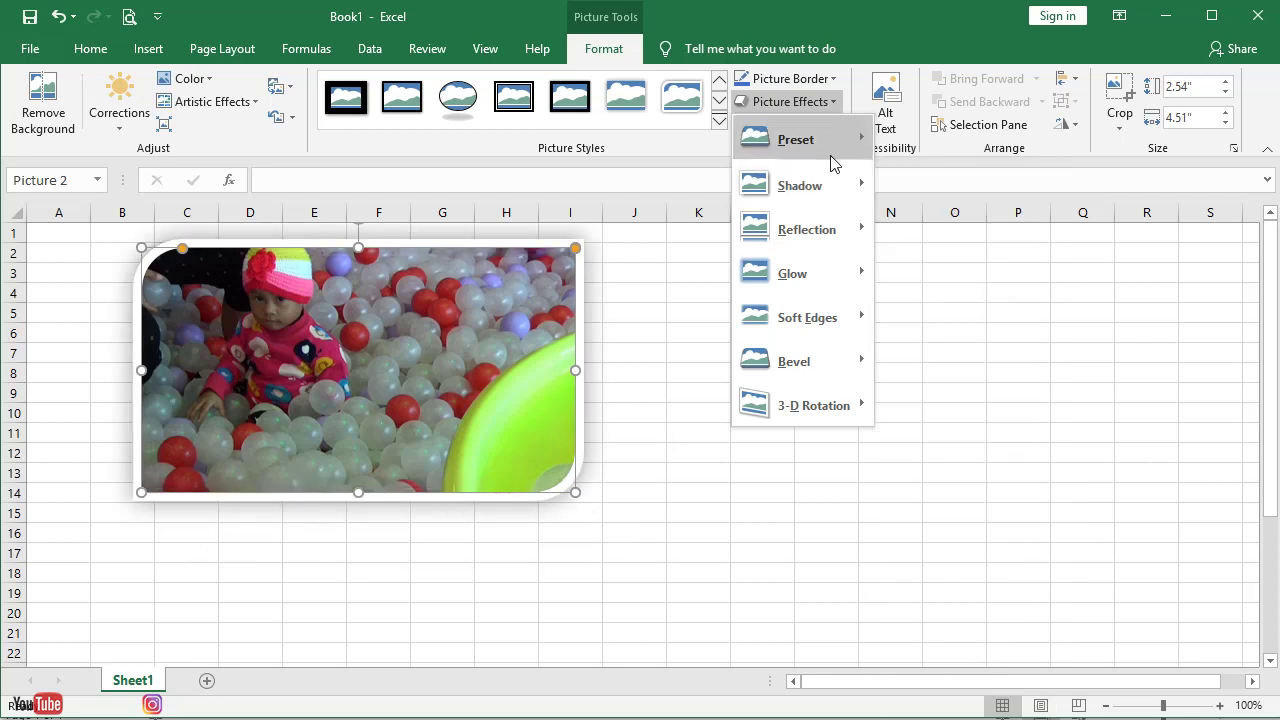
mouse_move(846, 225)
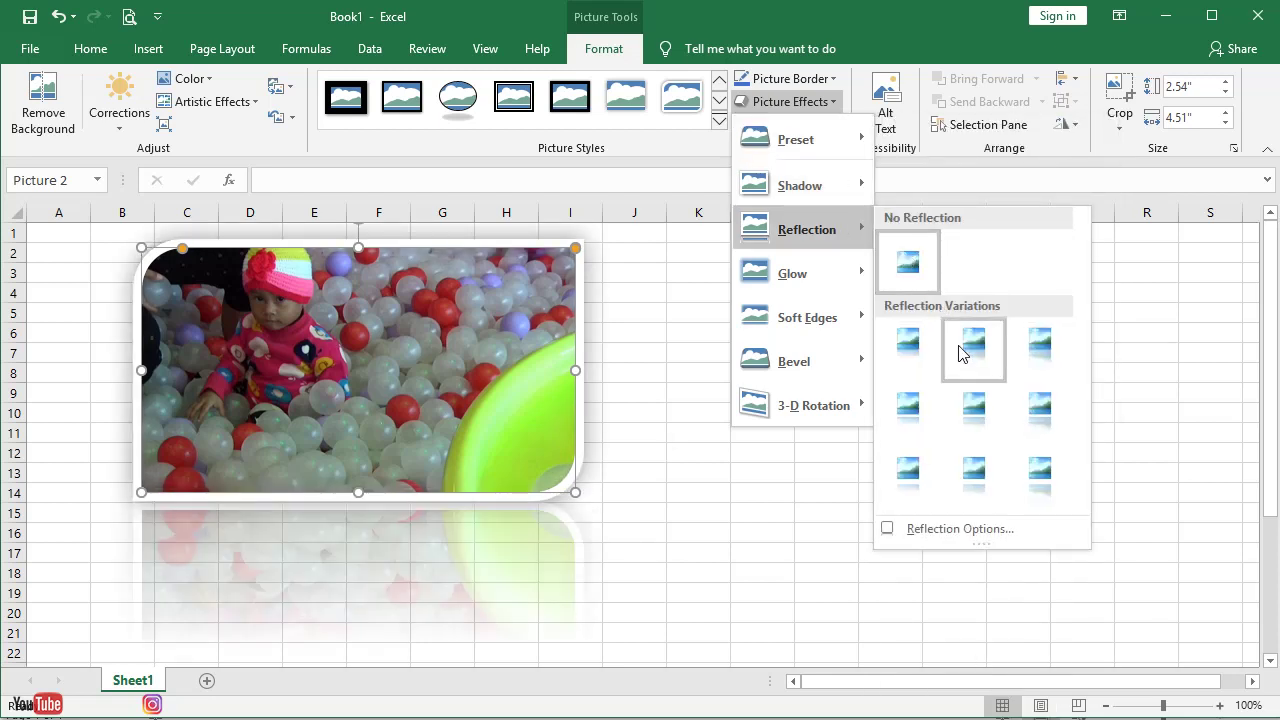
mouse_move(850, 273)
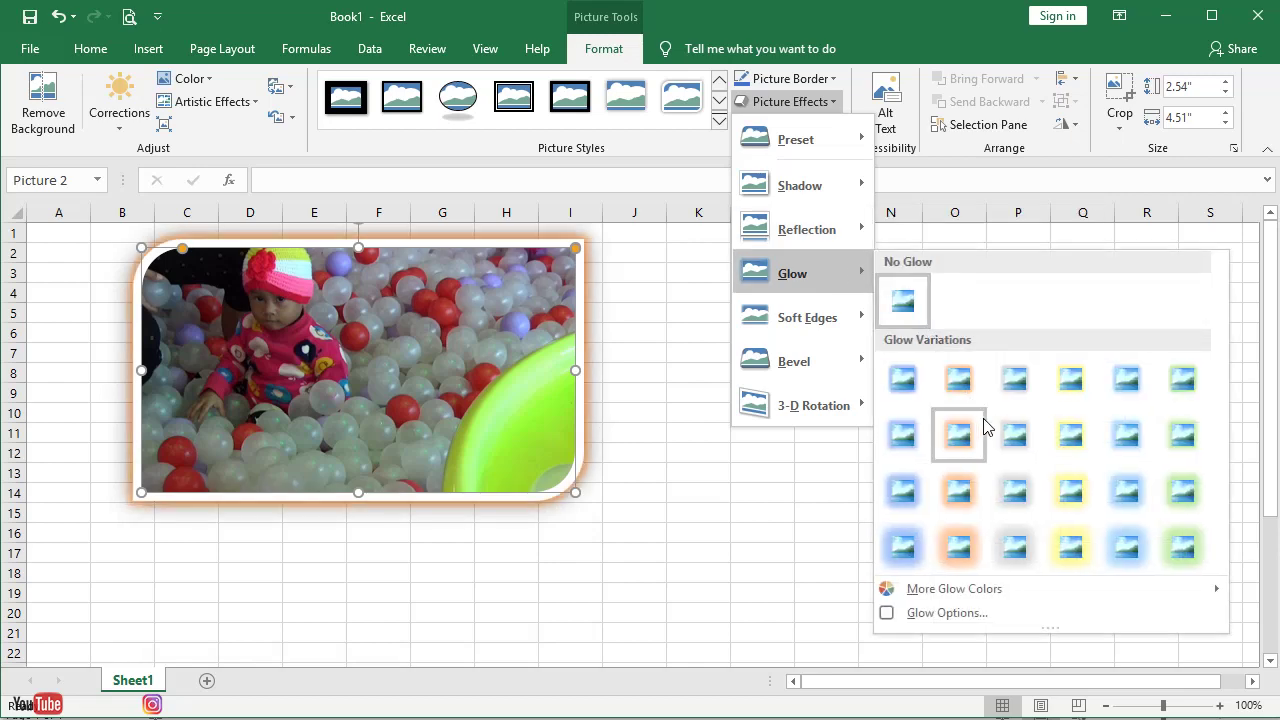
mouse_move(834, 362)
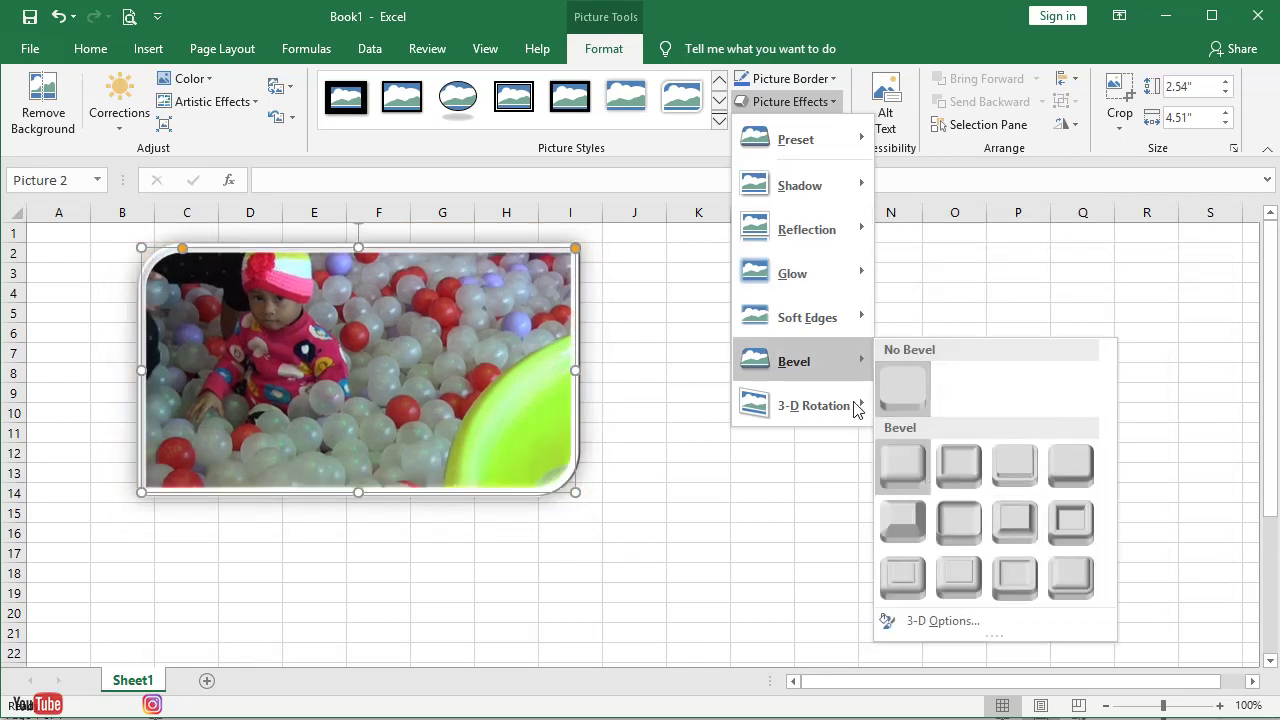
mouse_move(847, 393)
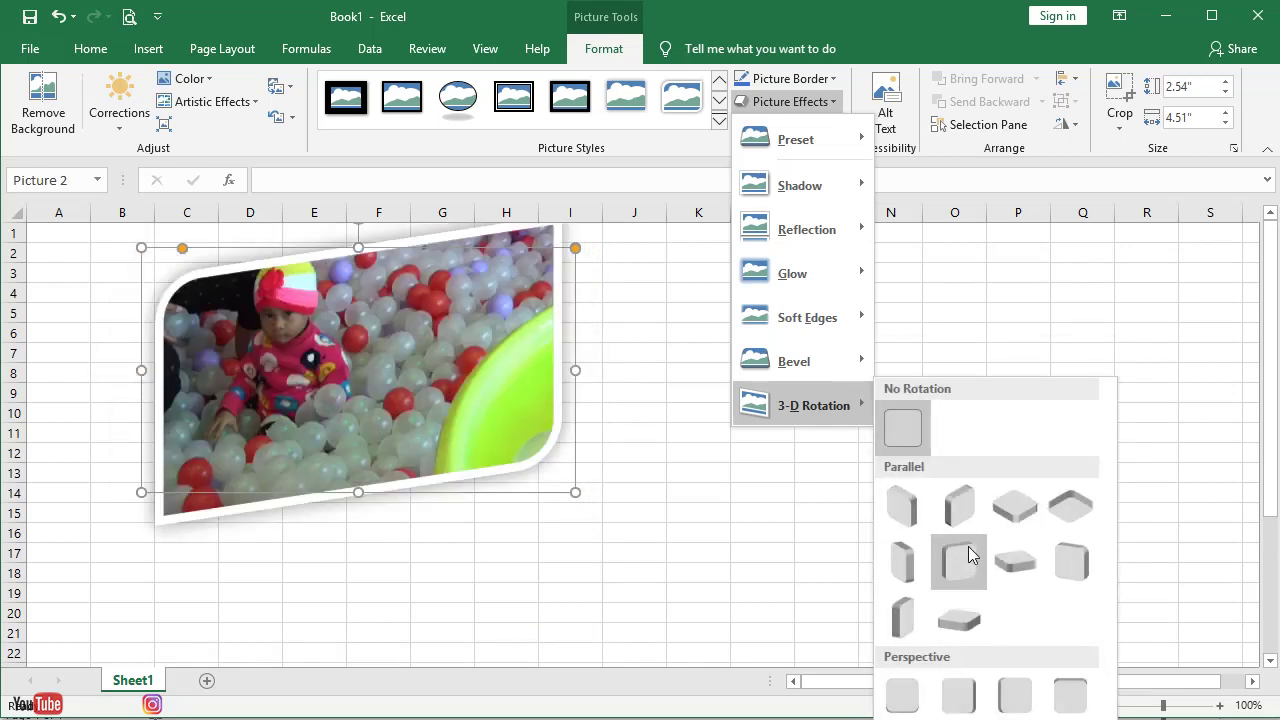
left_click(1065, 569)
Move the tilted photo slightly lower on the sheet.
left_click(951, 411)
left_click(490, 385)
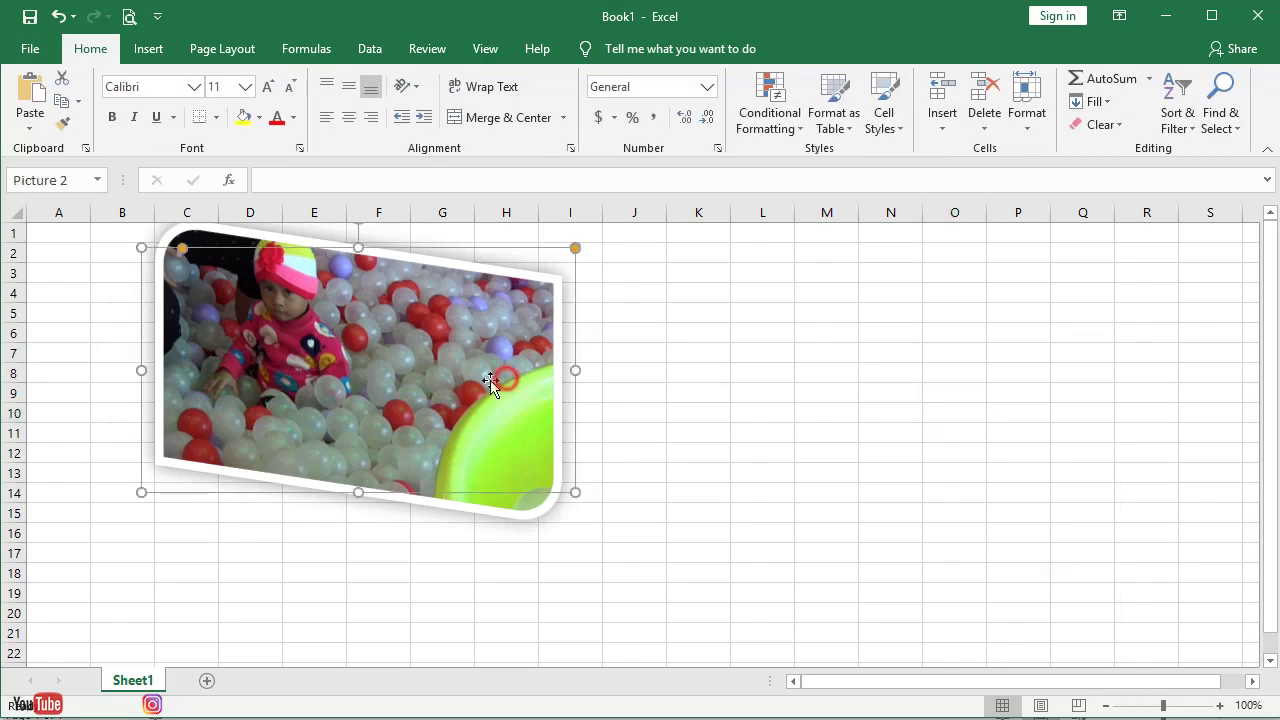
left_click_drag(490, 385, 498, 458)
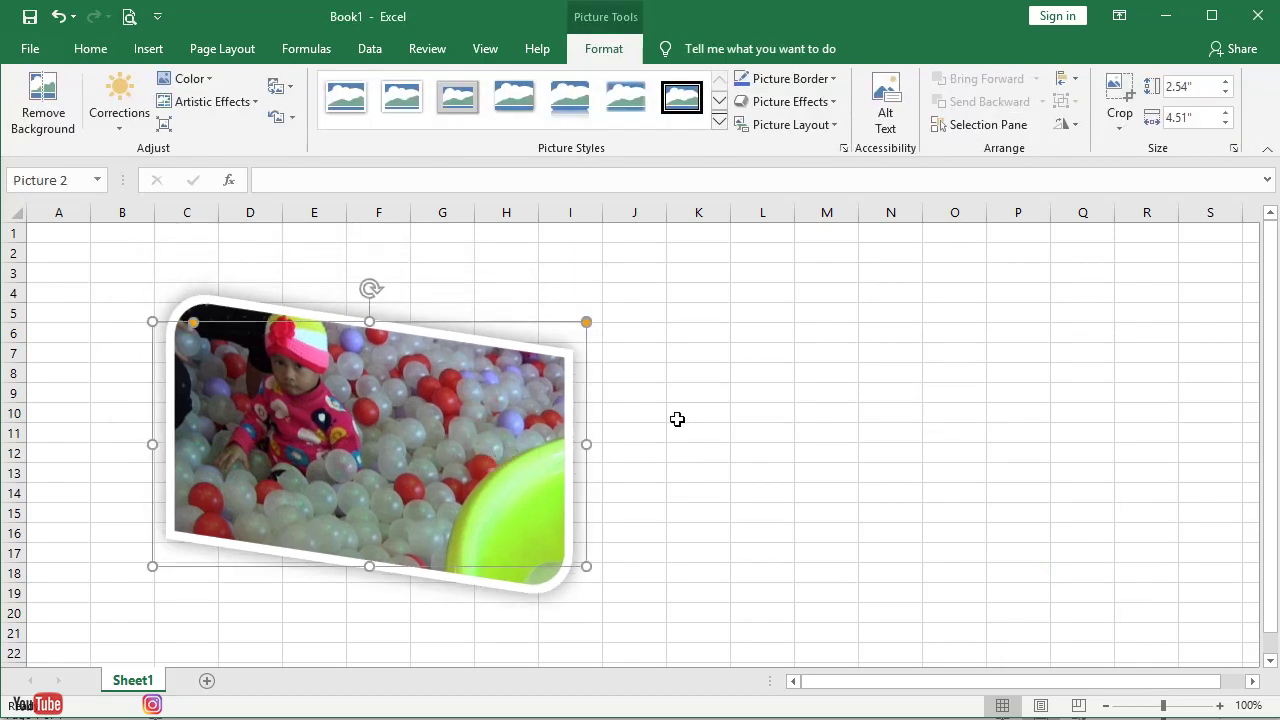
Duplicate the tilted photo and place the copy to its right.
left_click(30, 48)
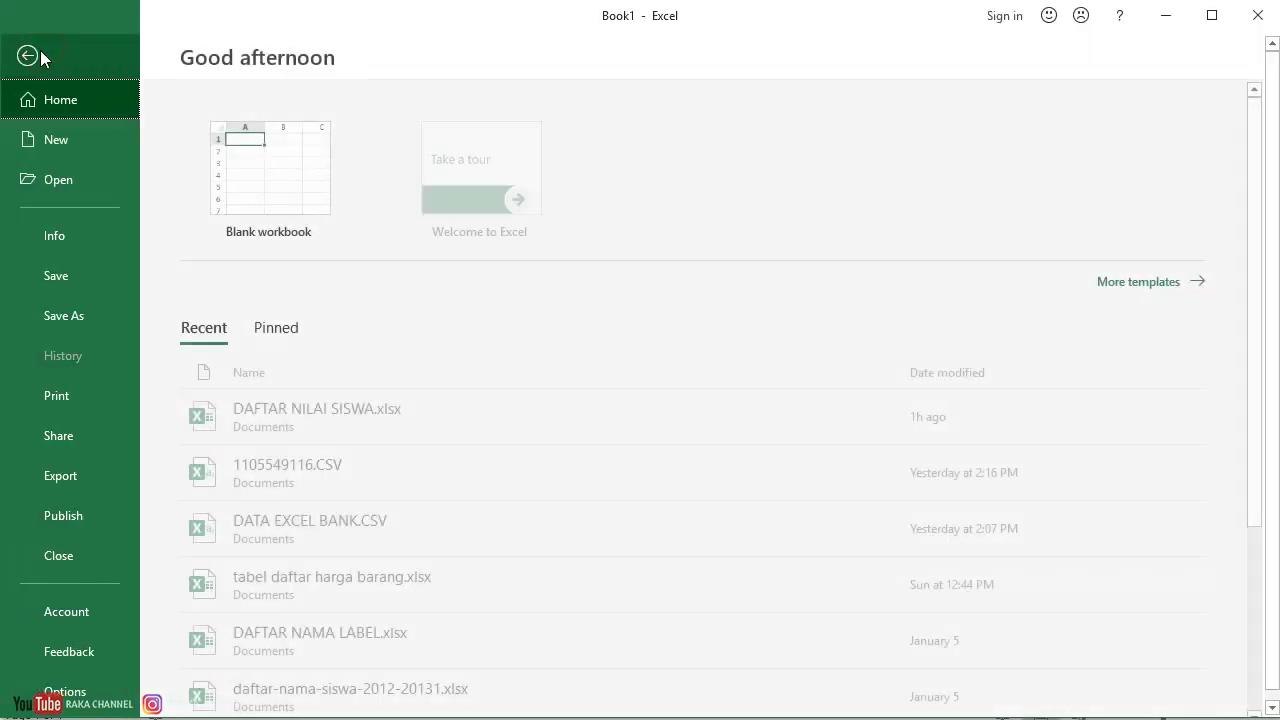
left_click(29, 54)
left_click(92, 50)
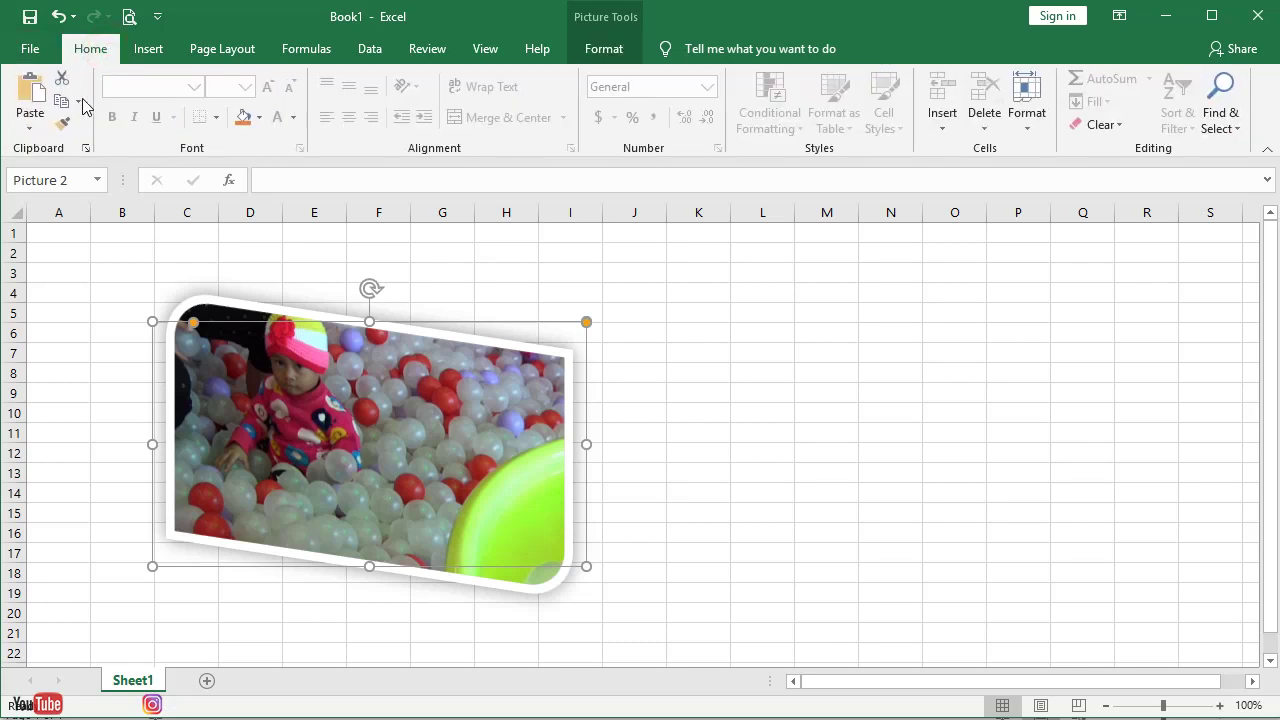
left_click(58, 105)
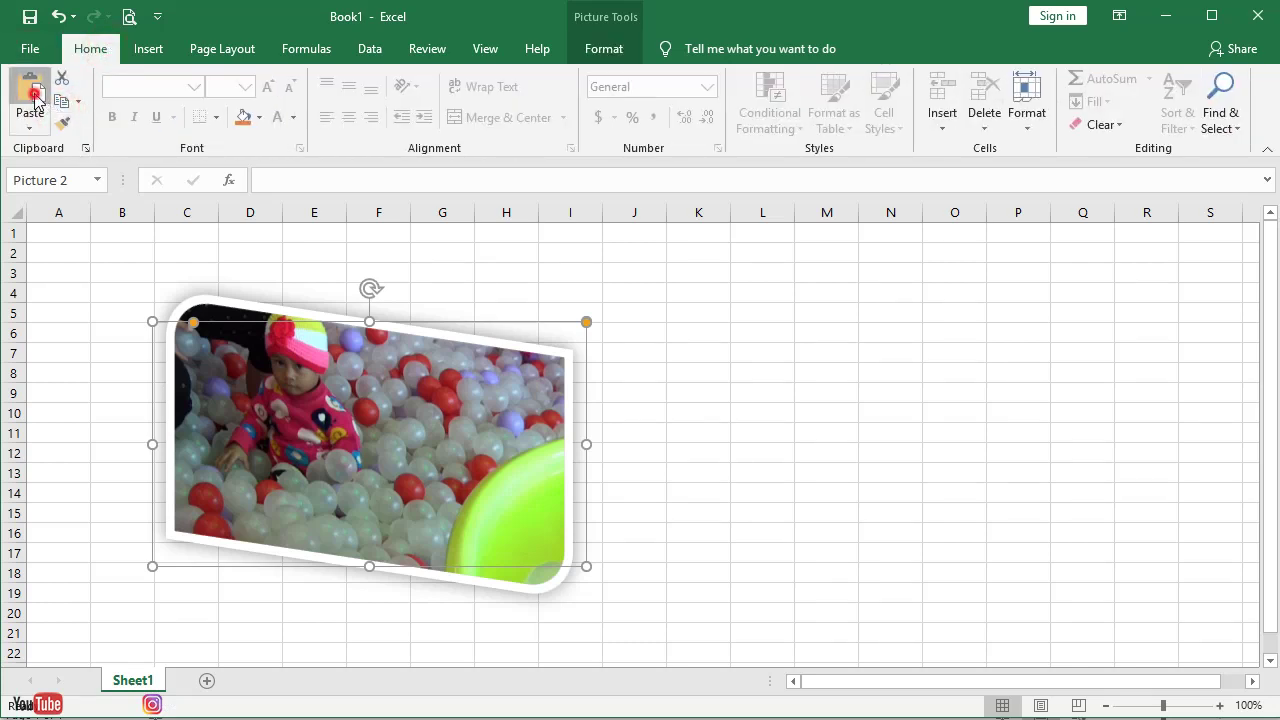
left_click(29, 92)
mouse_move(458, 477)
left_mouse_down()
mouse_move(624, 502)
mouse_move(840, 468)
left_mouse_up()
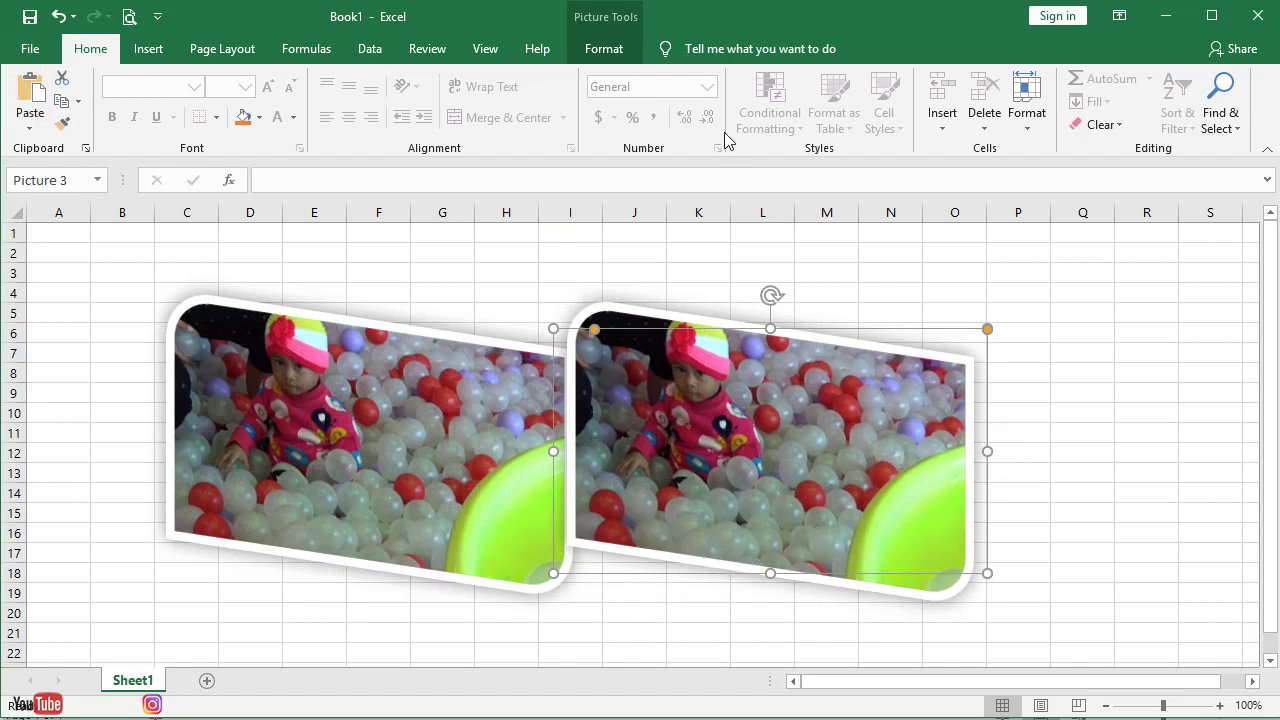
Give the copy the Soft Edge Rectangle picture style.
left_click(604, 48)
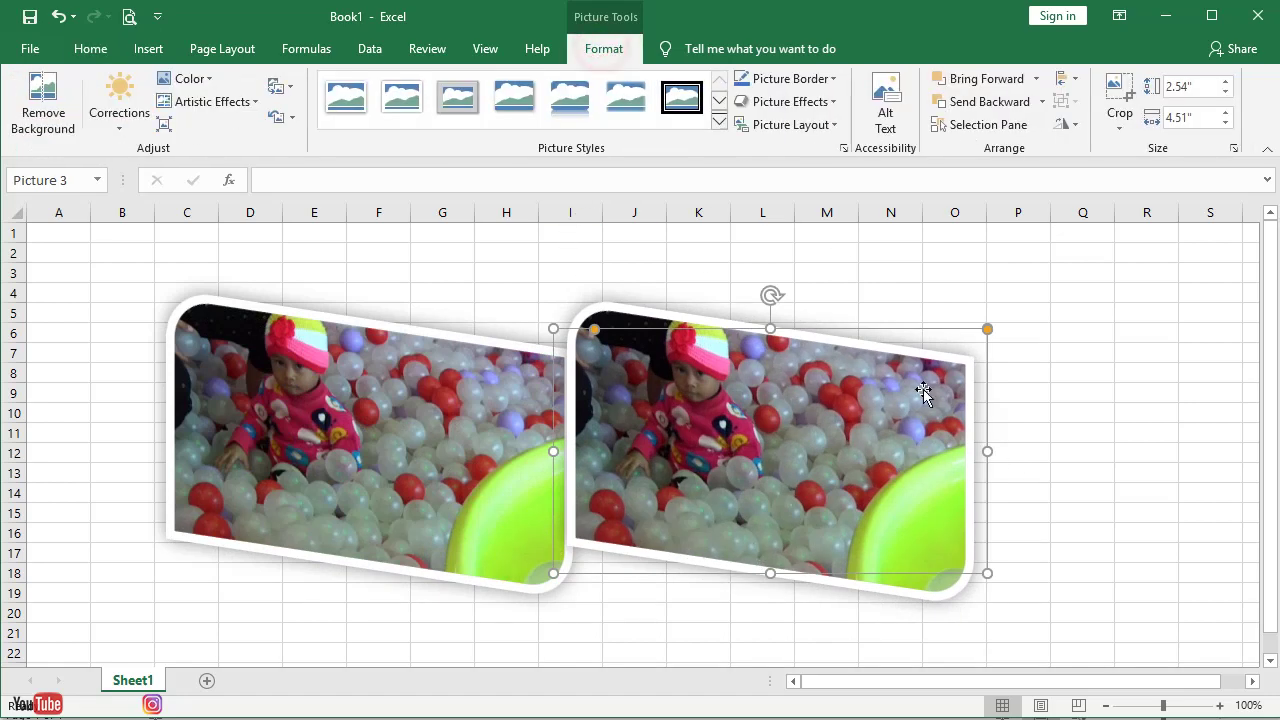
left_click(510, 100)
left_click(627, 96)
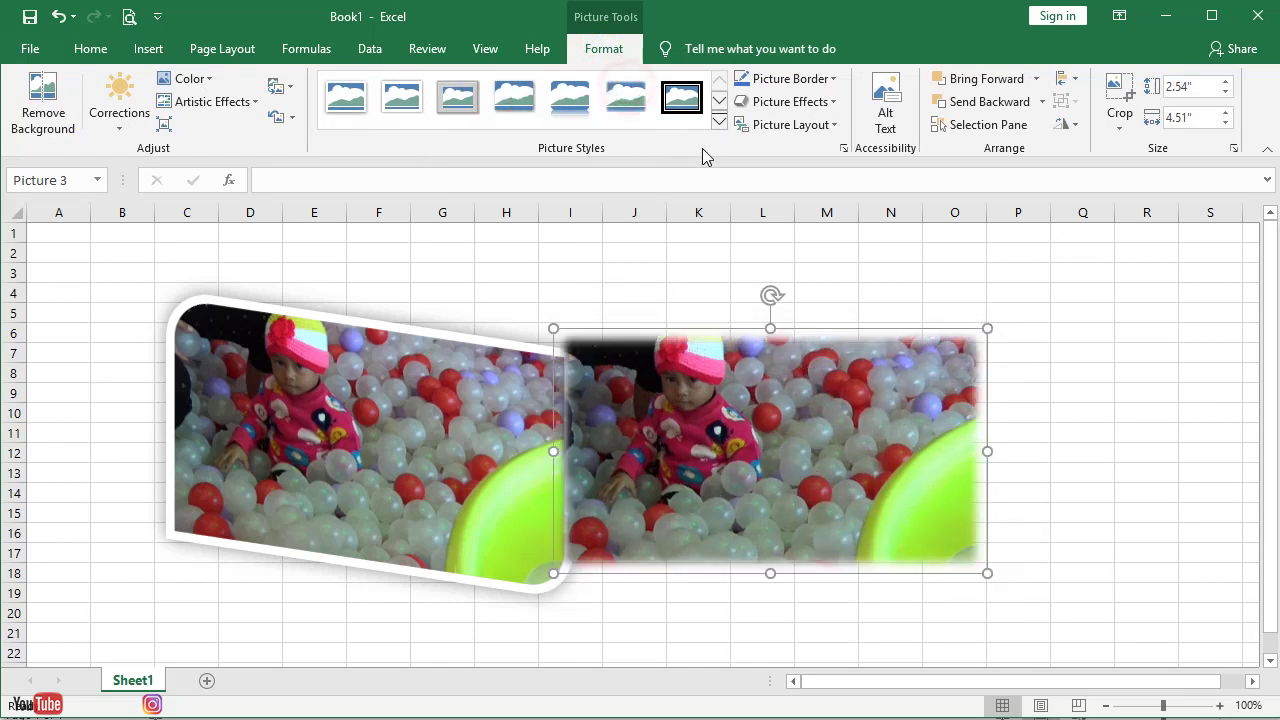
left_click(1064, 474)
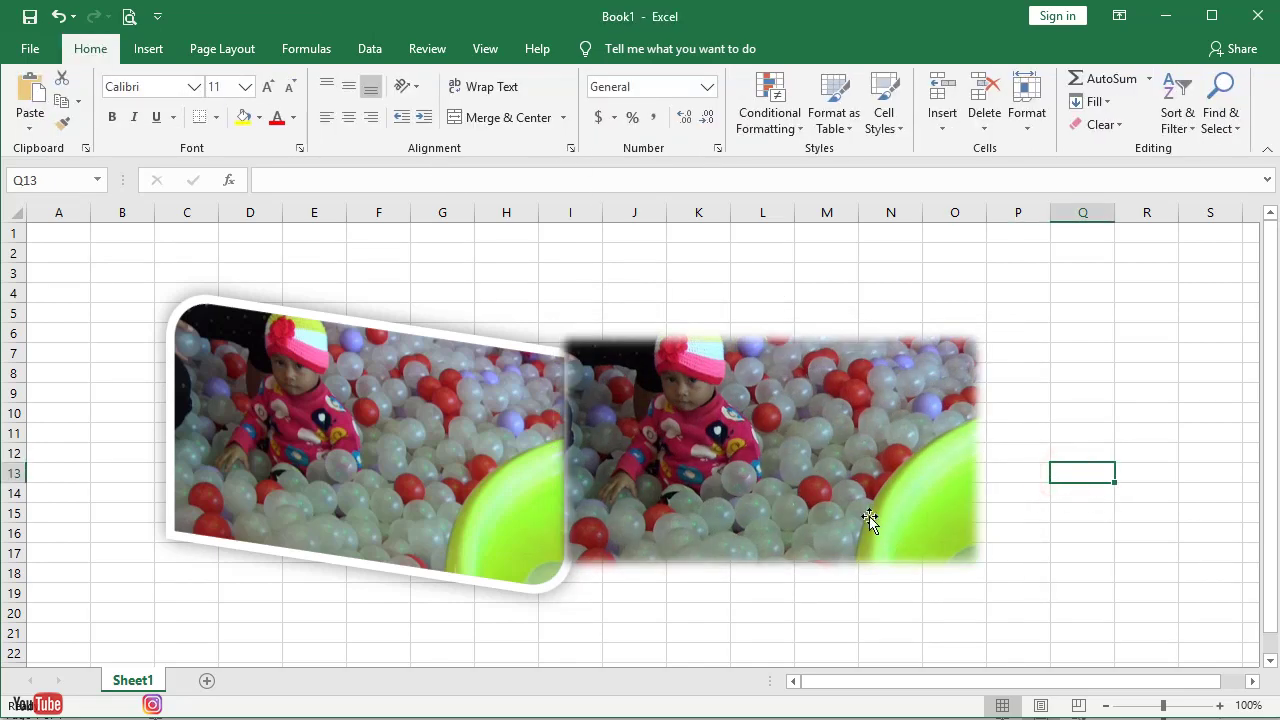
left_click(832, 458)
Paste another copy of the soft-edged photo and move it below the others.
left_click(88, 50)
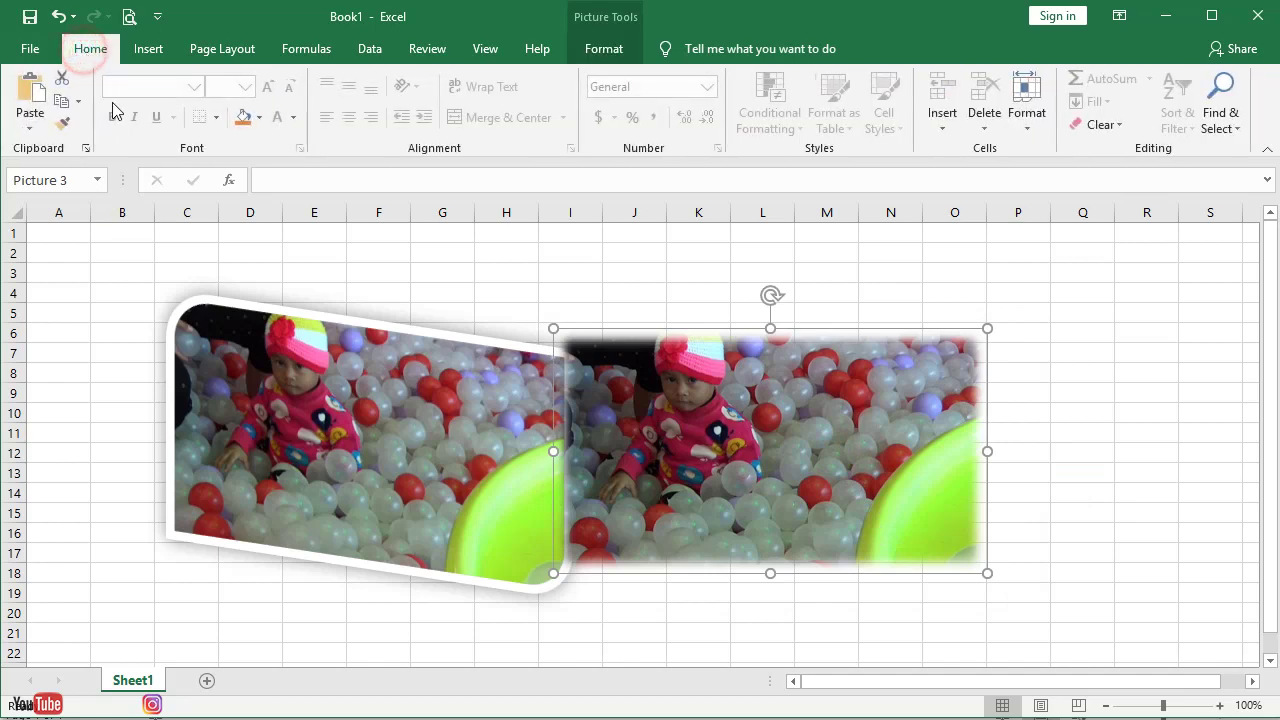
left_click(59, 102)
left_click(29, 86)
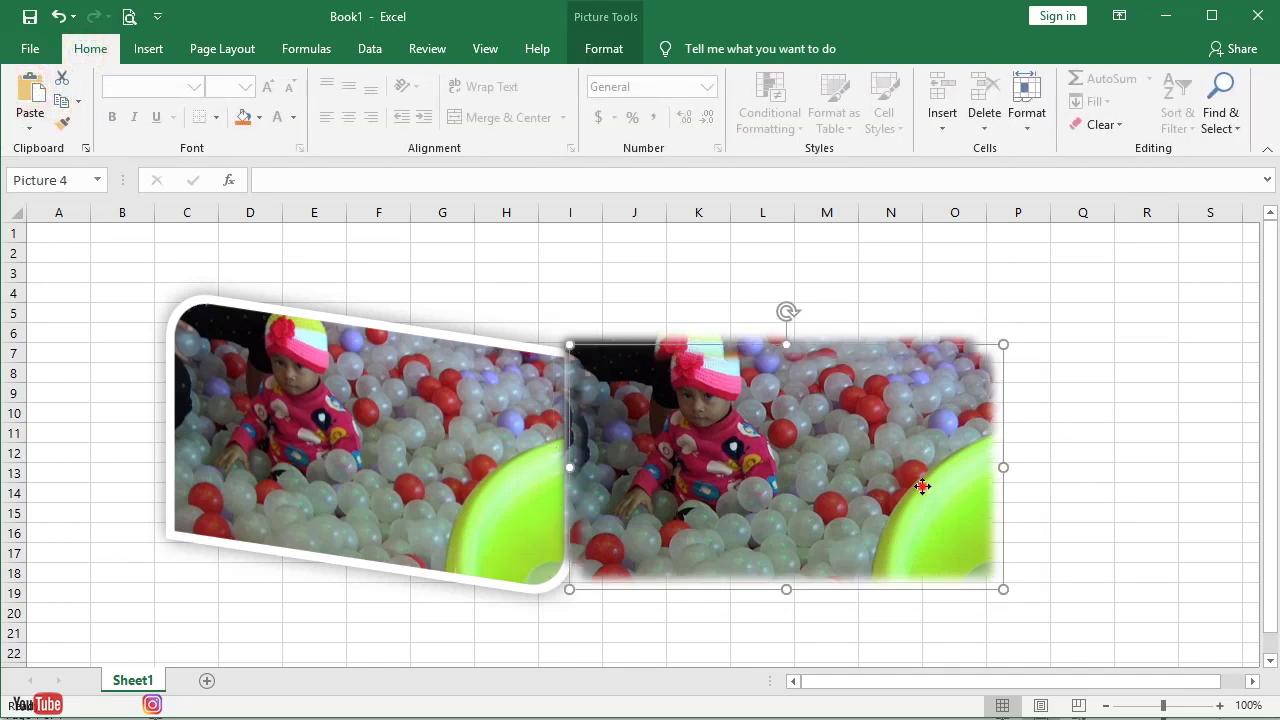
left_click_drag(920, 486, 697, 628)
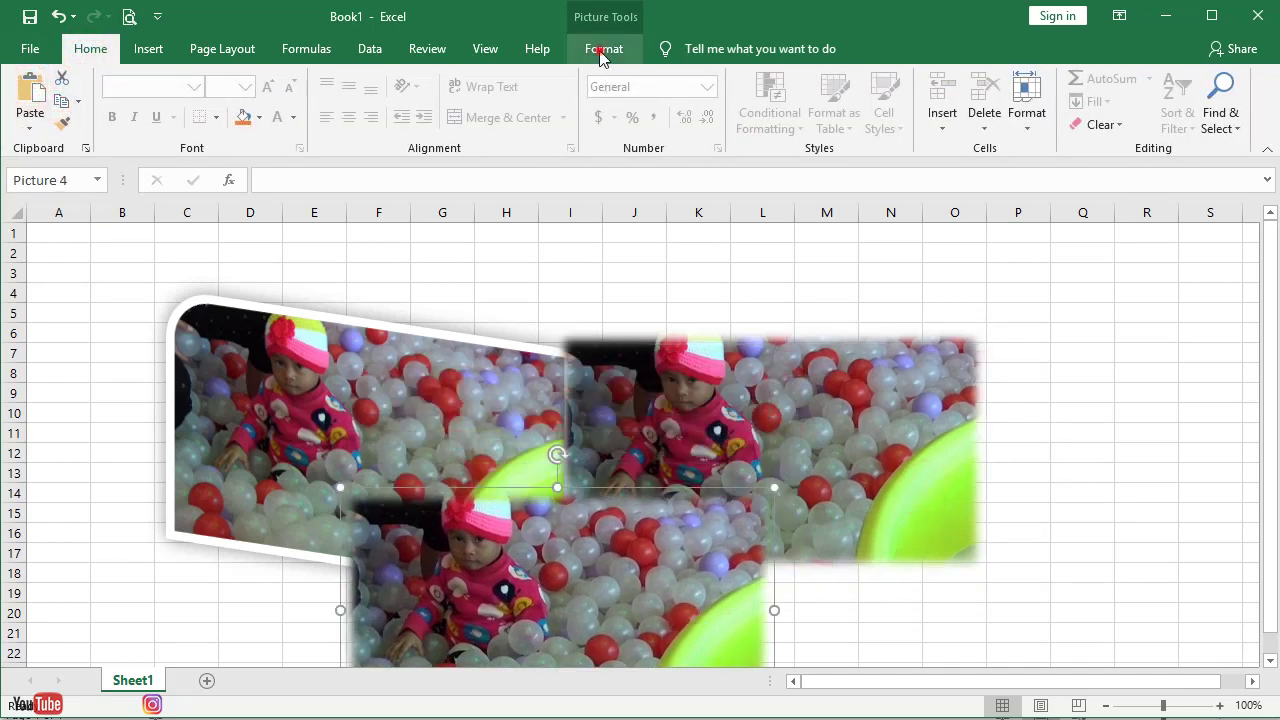
Apply the oval frame picture style to the lower photo copy.
left_click(603, 49)
left_click(719, 121)
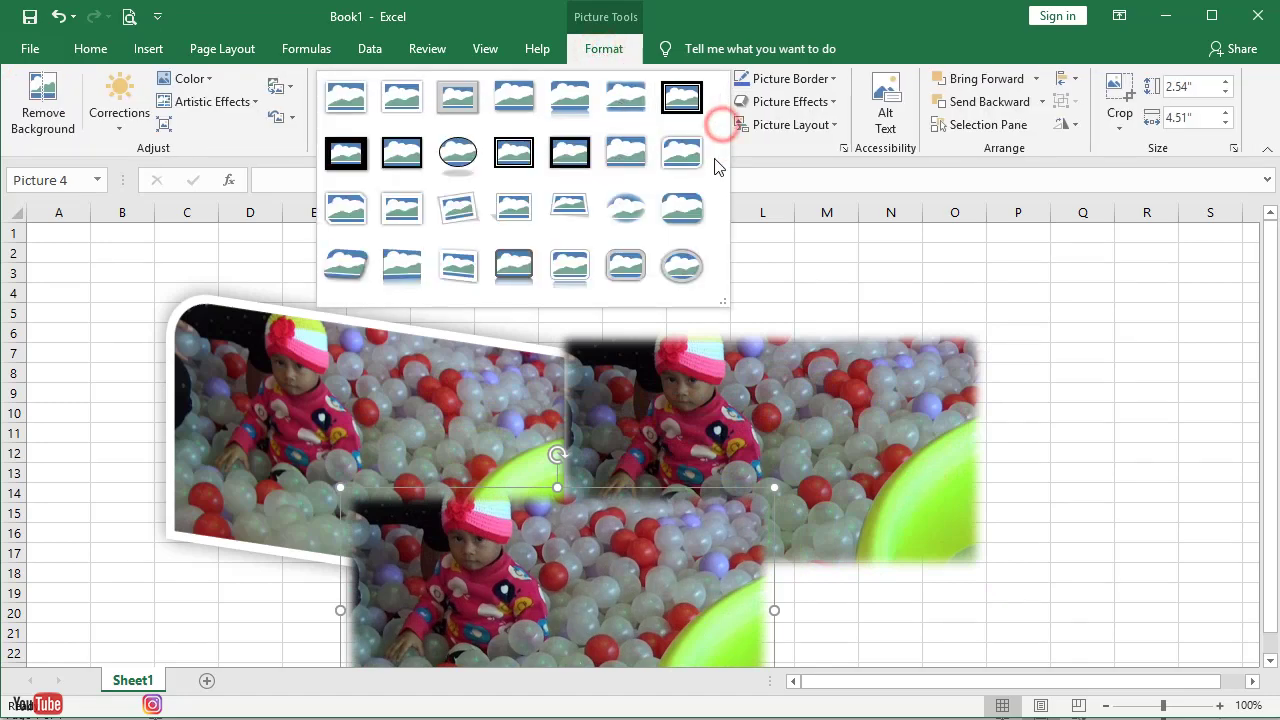
left_click(677, 268)
left_click(1112, 595)
scroll(834, 569, "down", 1)
left_click(731, 551)
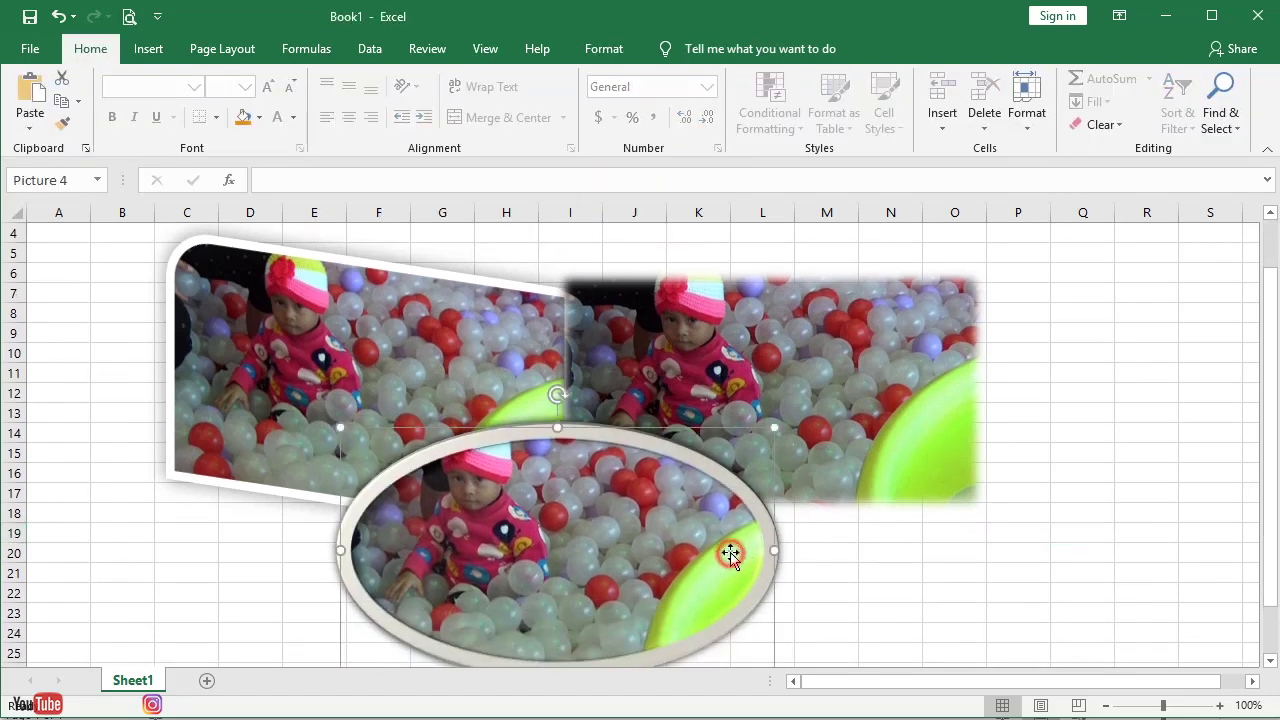
Change the weight of the oval photo's outline.
left_click(615, 57)
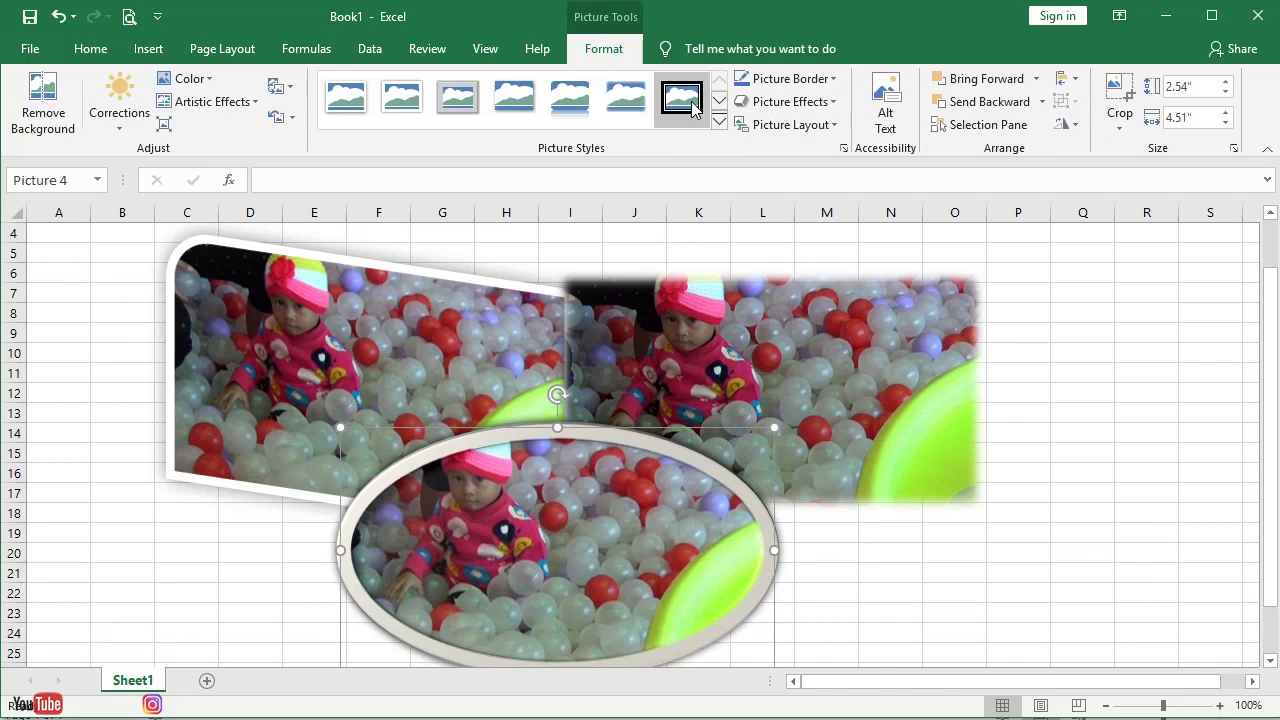
left_click(790, 78)
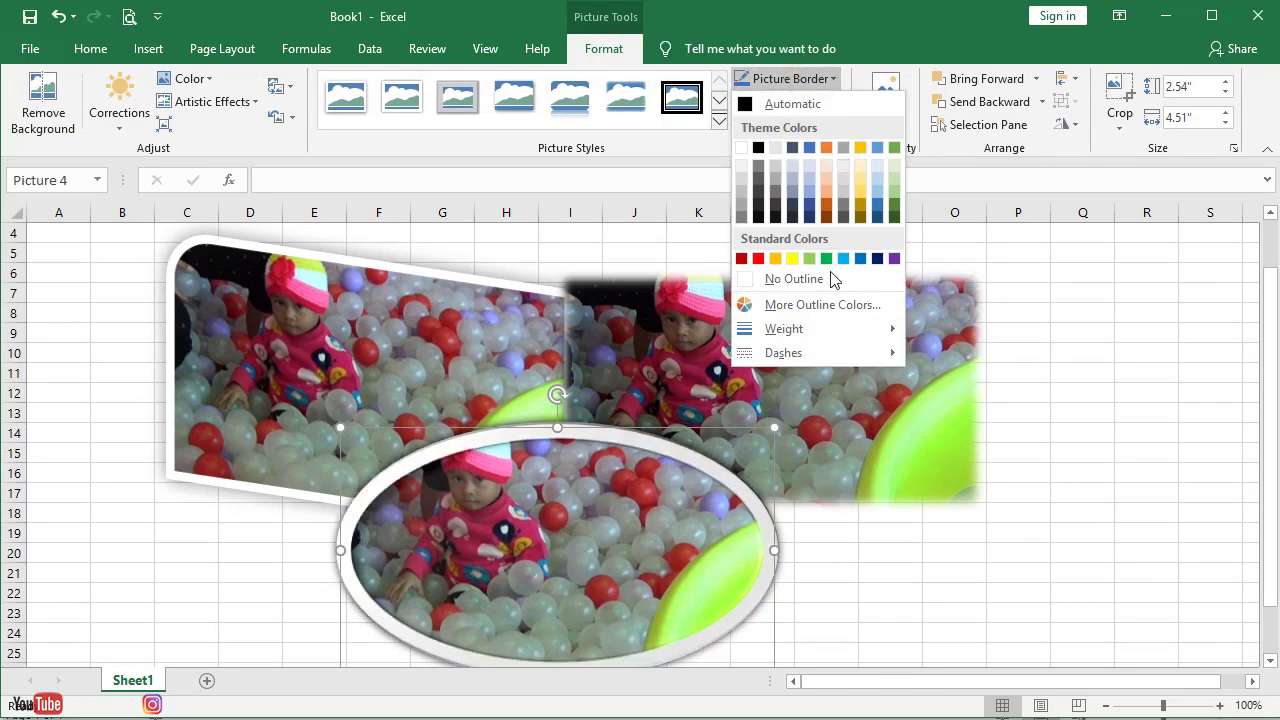
mouse_move(863, 332)
left_click(990, 362)
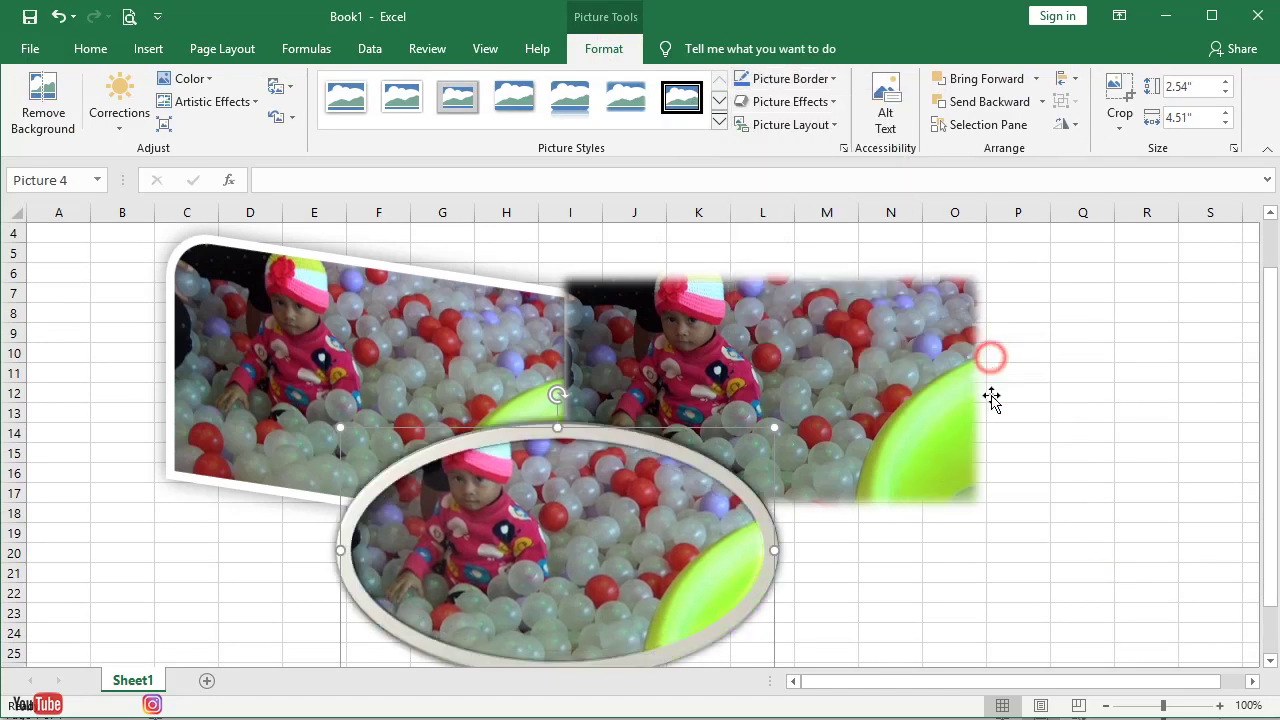
Add a perspective shadow beneath the oval photo.
left_click(832, 102)
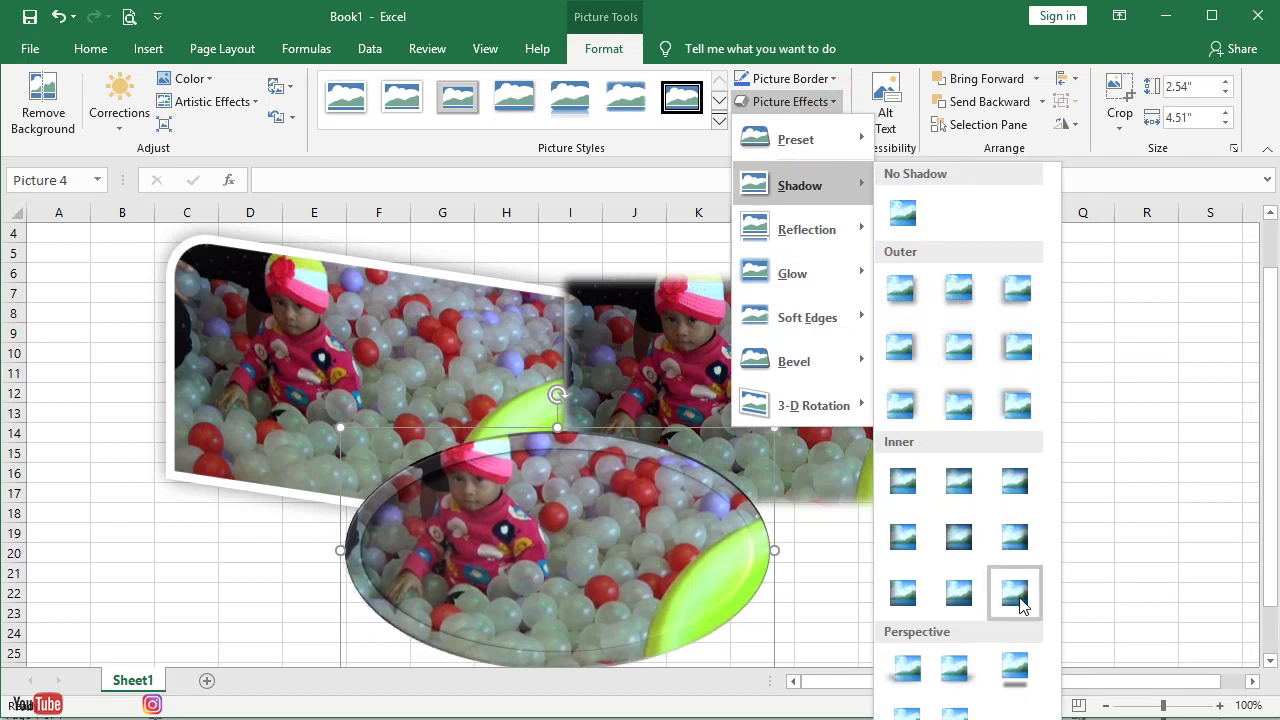
left_click(907, 669)
left_click(1076, 553)
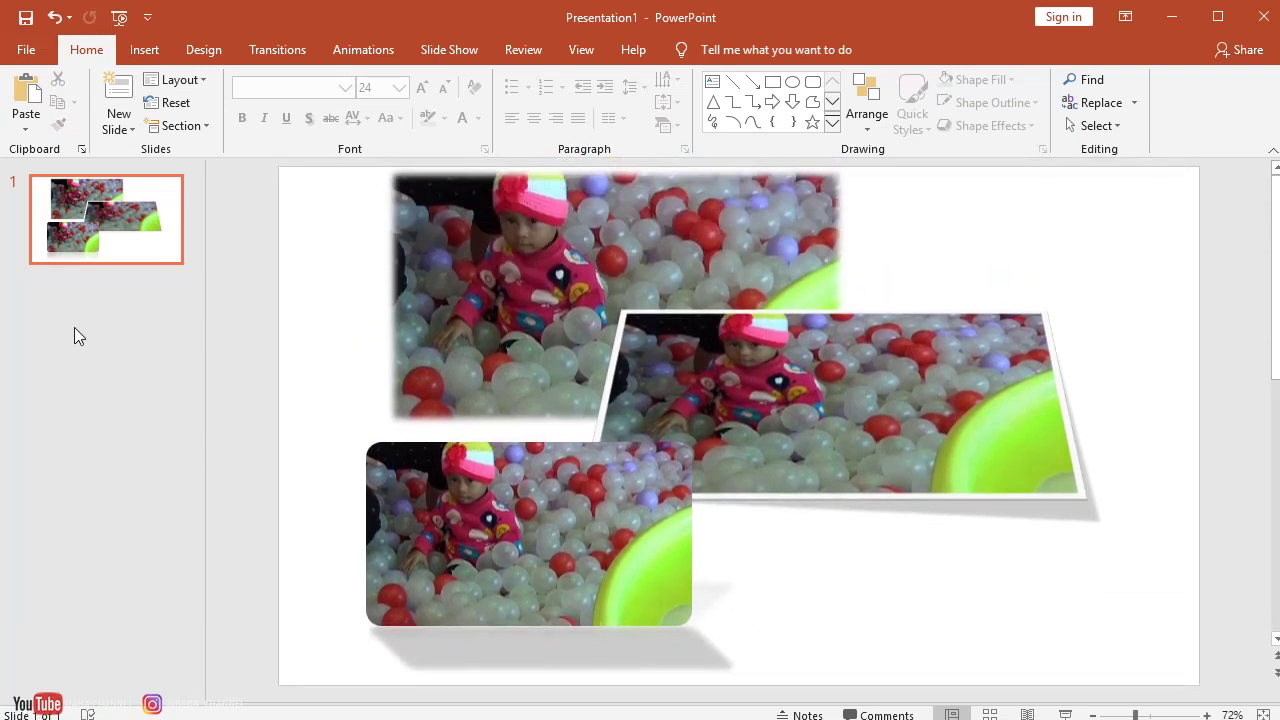
Add a new slide with the Title Slide layout from the New Slide menu.
left_click(118, 126)
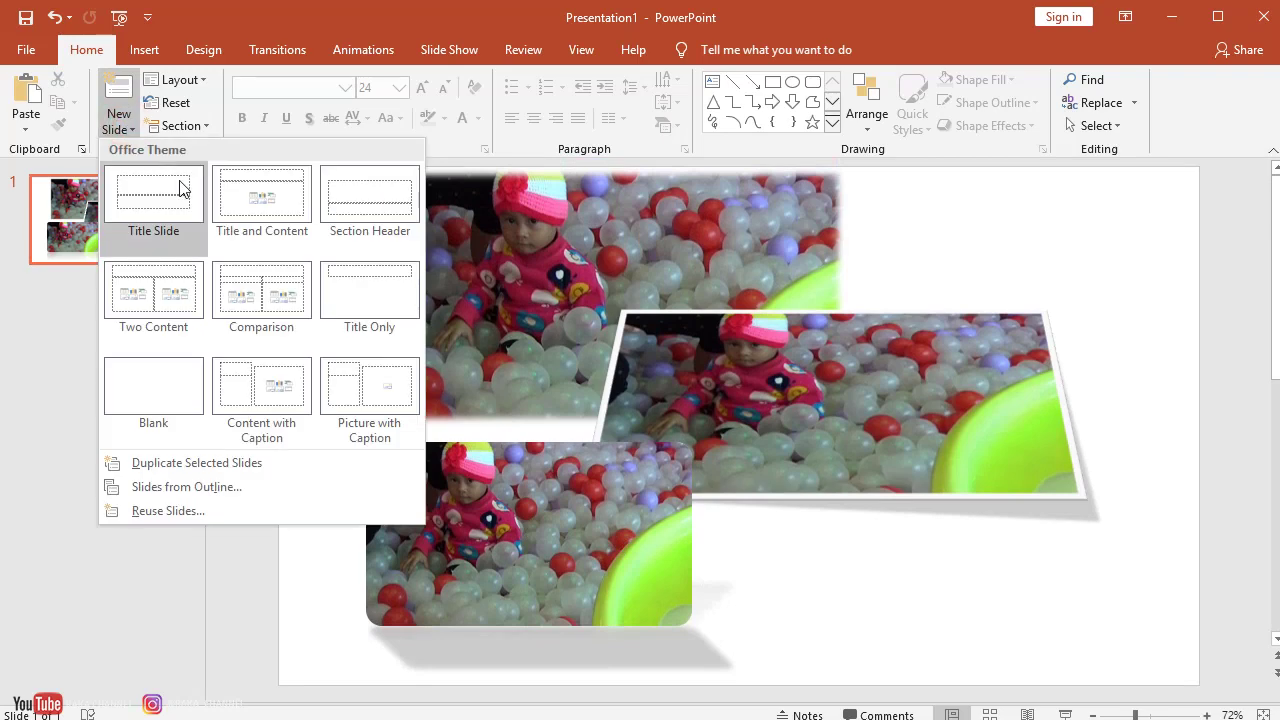
left_click(122, 175)
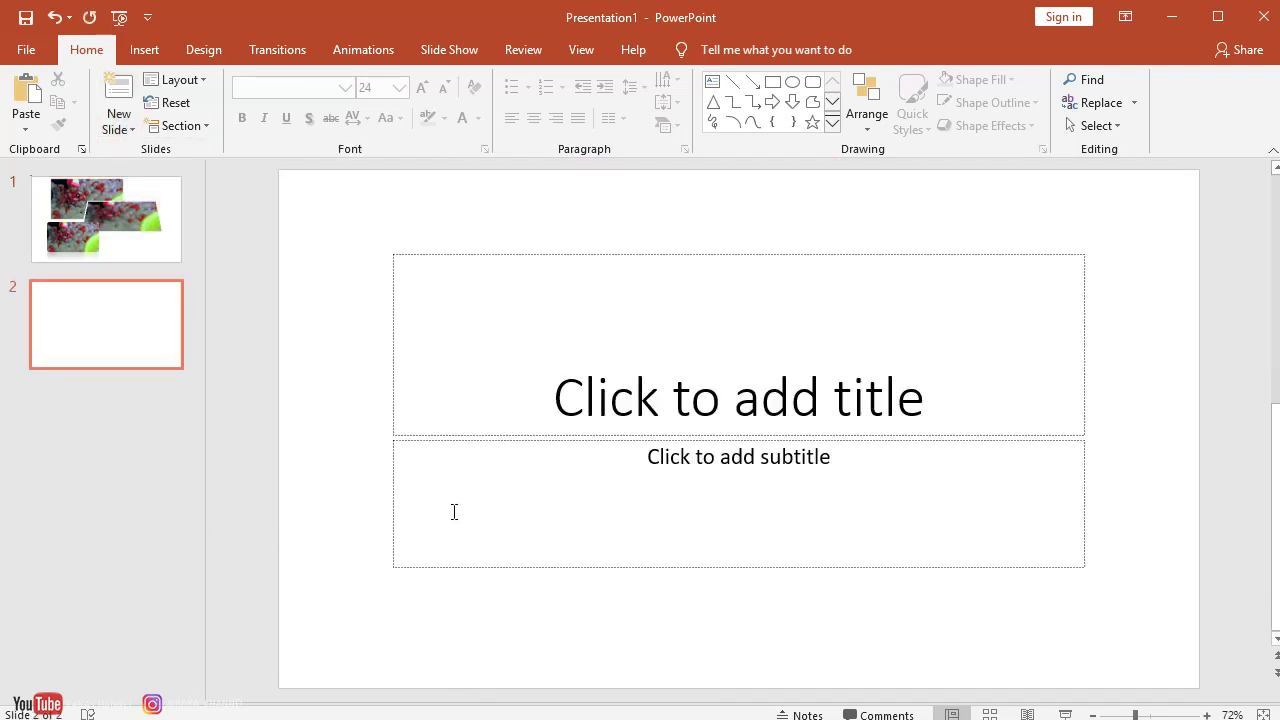
left_click(144, 49)
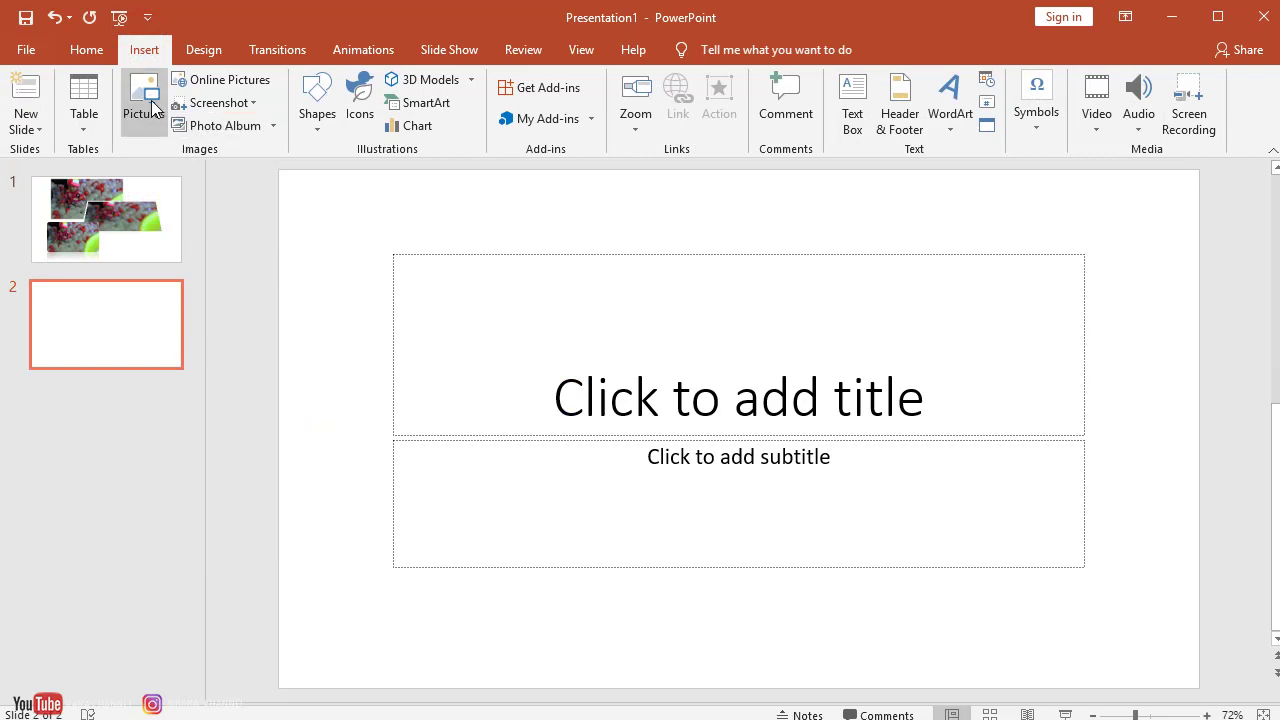
Insert the plain red apple photo from the Online Pictures Apple category.
left_click(143, 100)
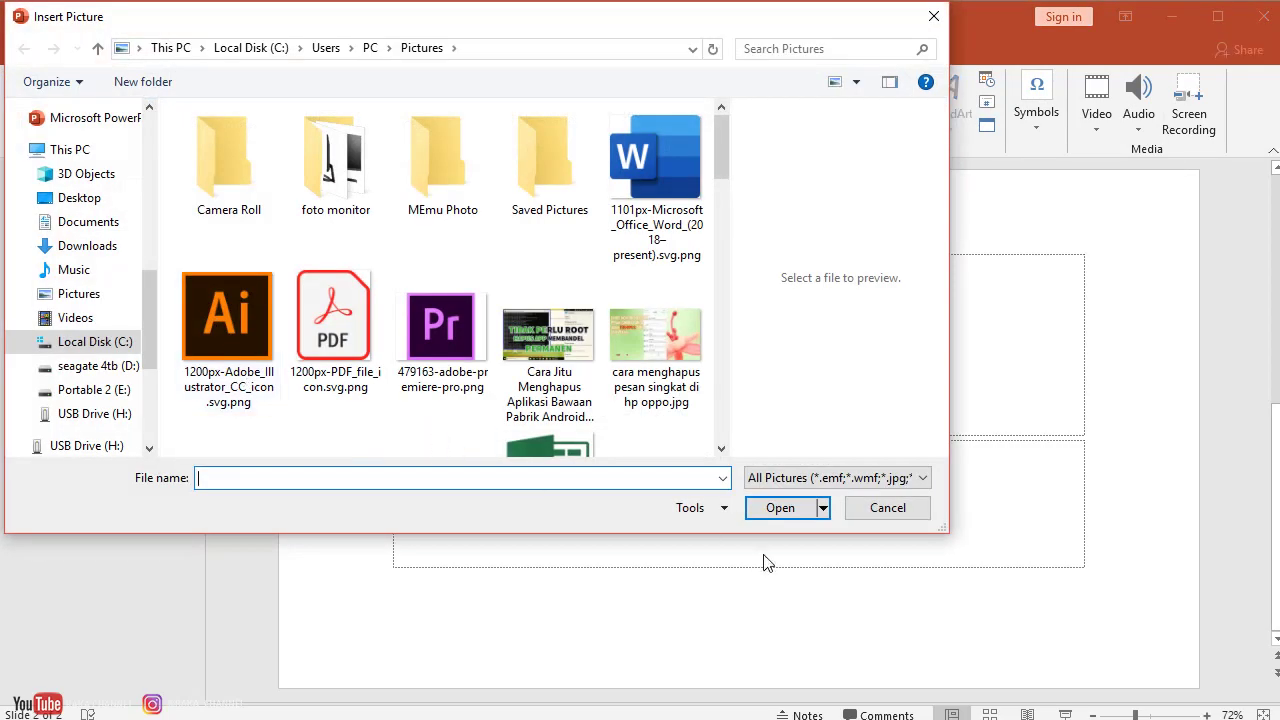
scroll(673, 440, "down", 5)
left_click(866, 507)
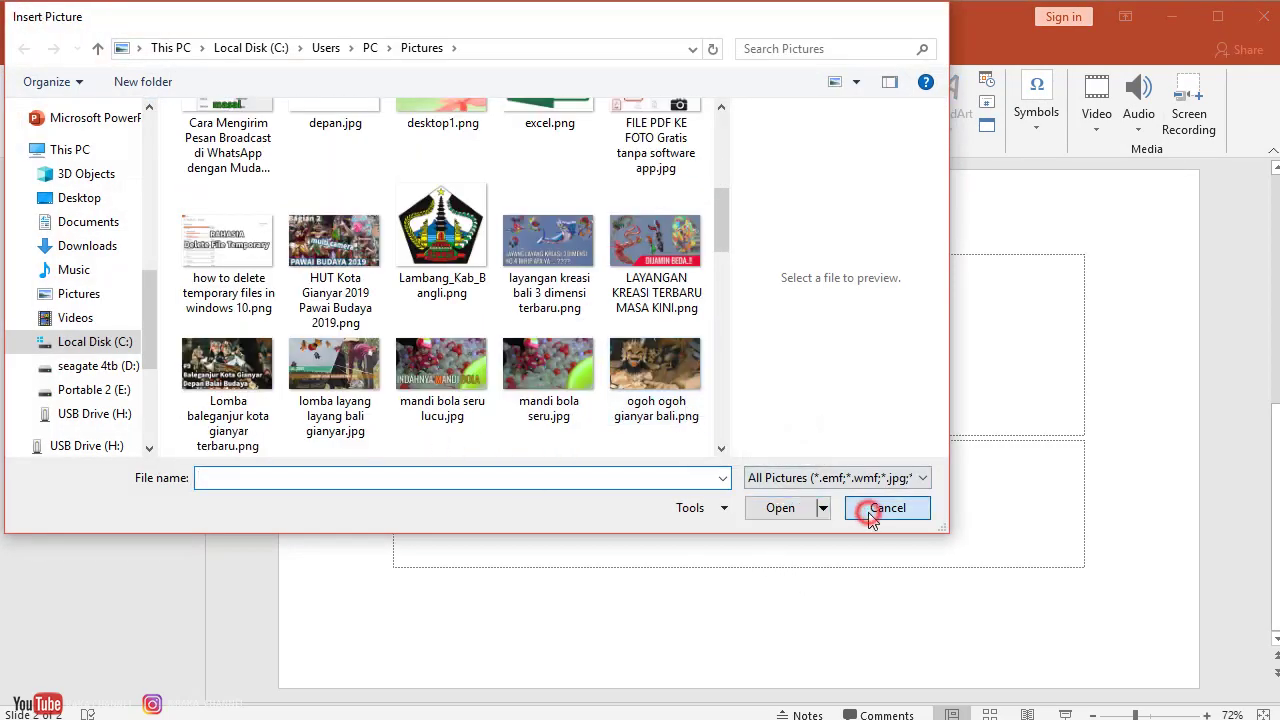
left_click(208, 84)
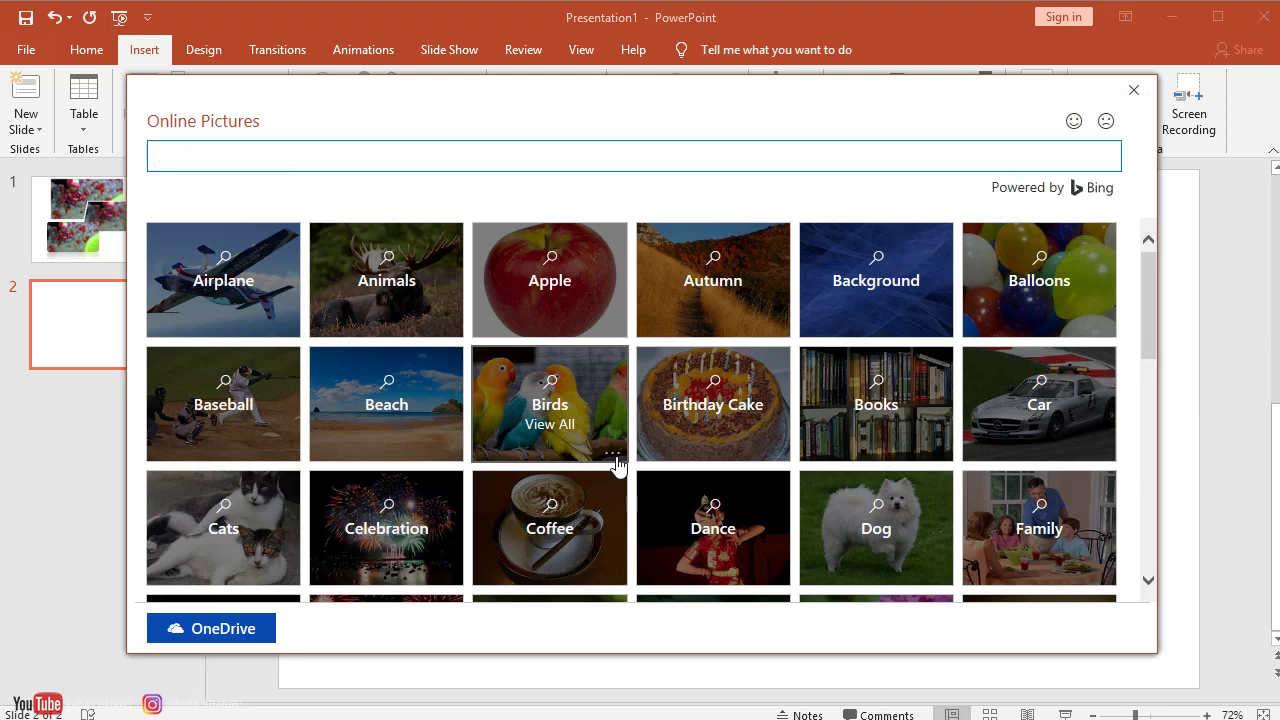
left_click(568, 302)
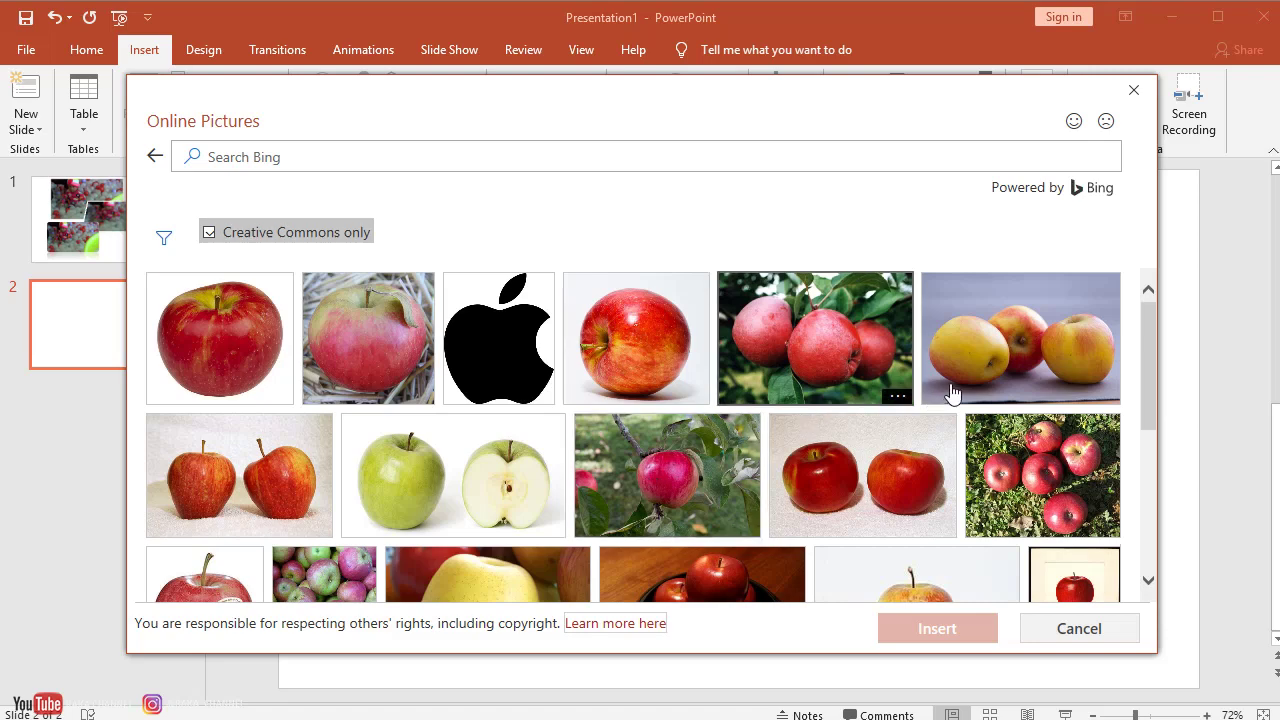
scroll(790, 446, "down", 1)
scroll(788, 451, "down", 1)
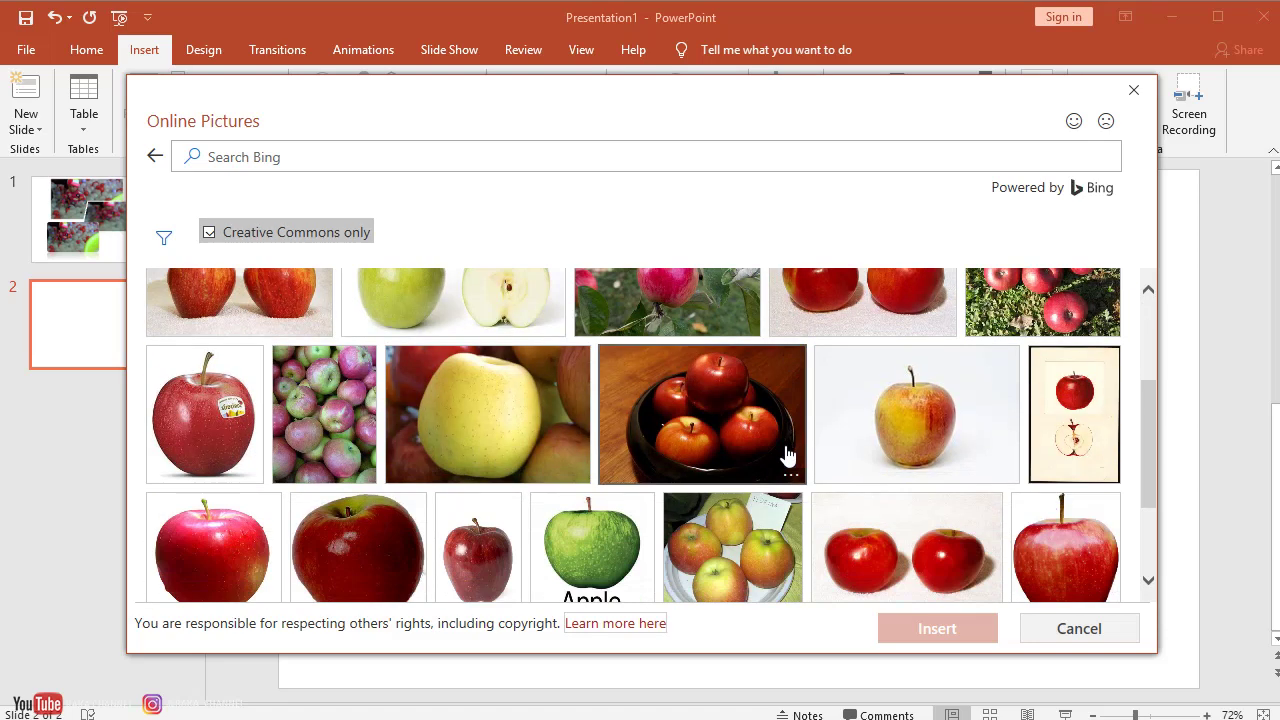
scroll(830, 500, "down", 1)
scroll(891, 525, "up", 3)
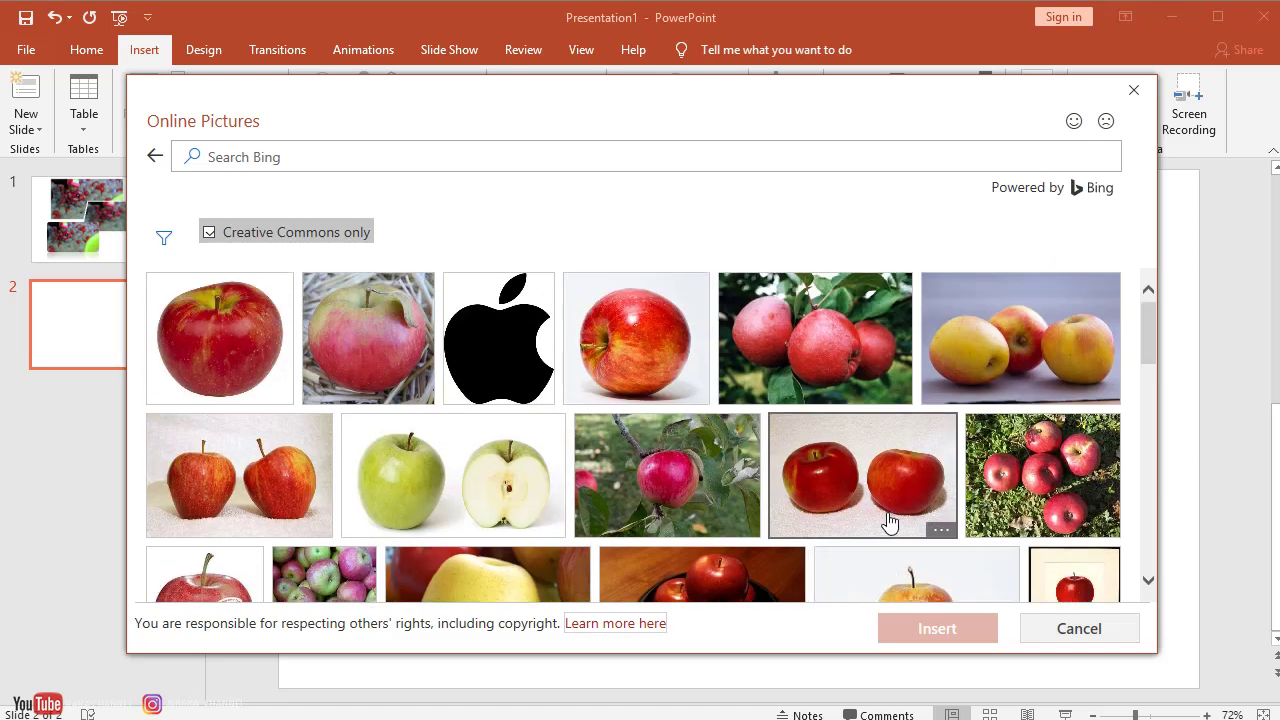
left_click(648, 363)
left_click(935, 640)
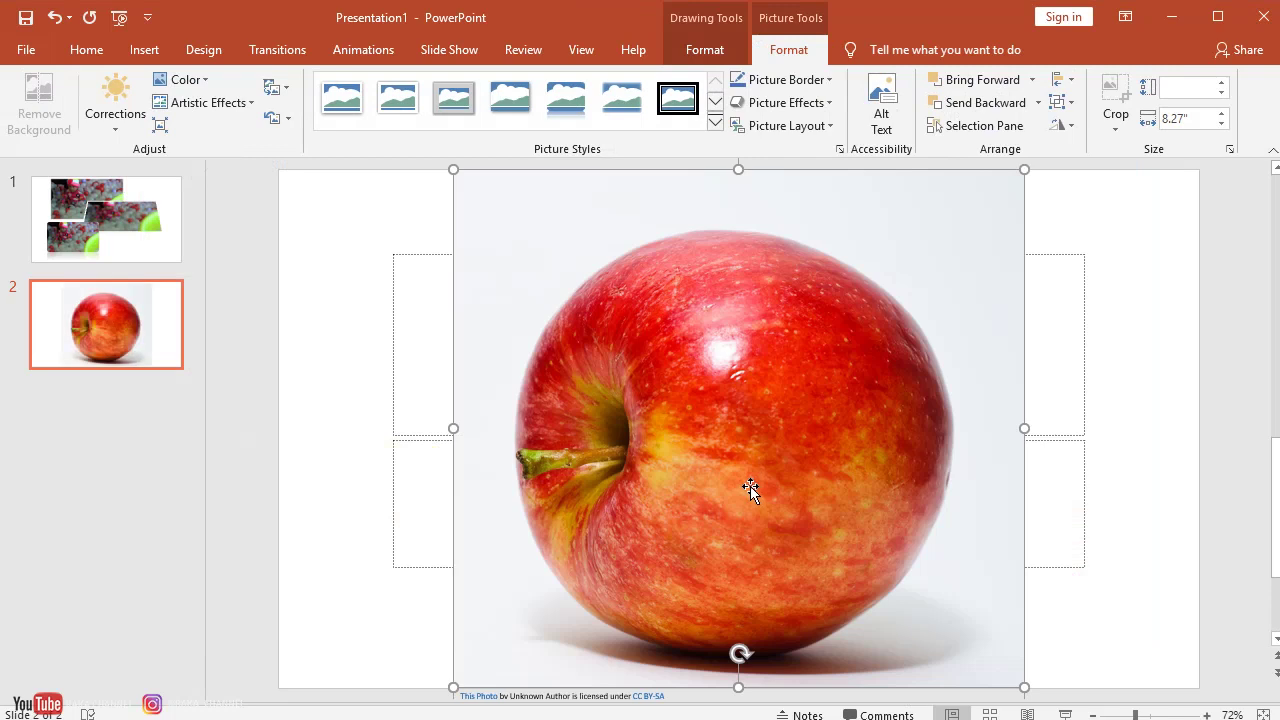
Give the apple photo a rounded-corner shadow picture style and shrink it to about half size.
left_click(623, 100)
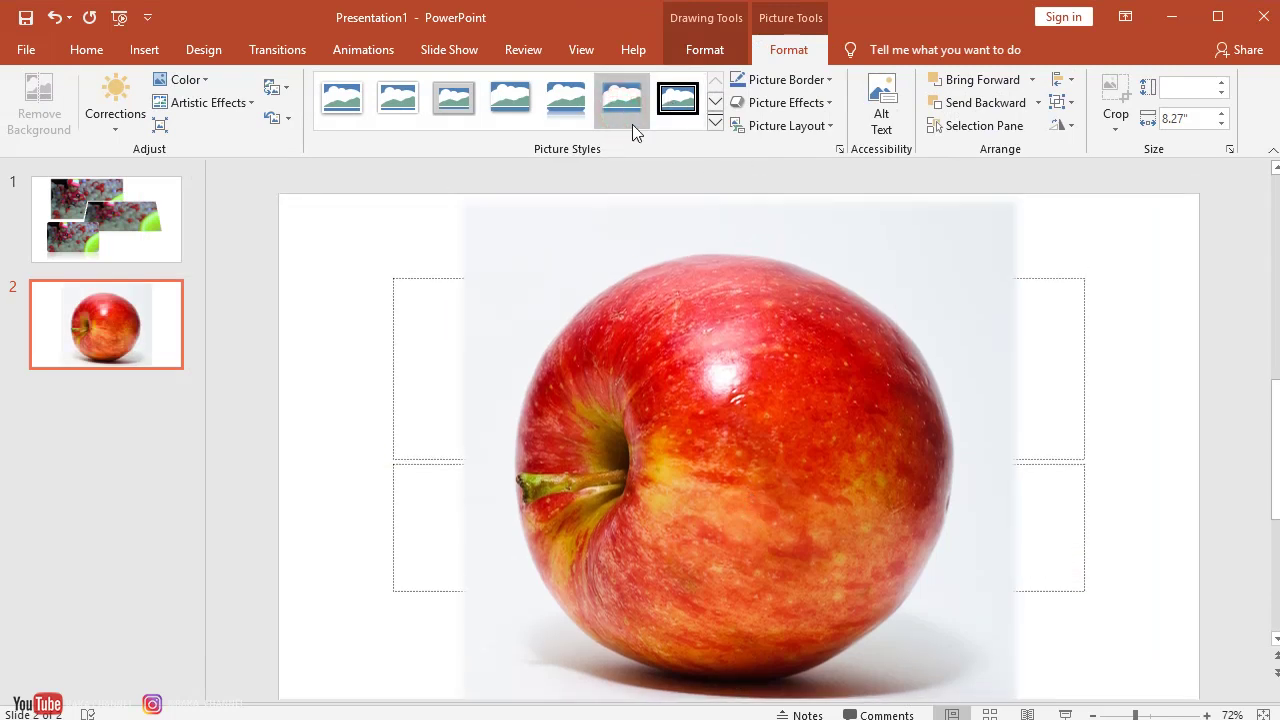
left_click(716, 124)
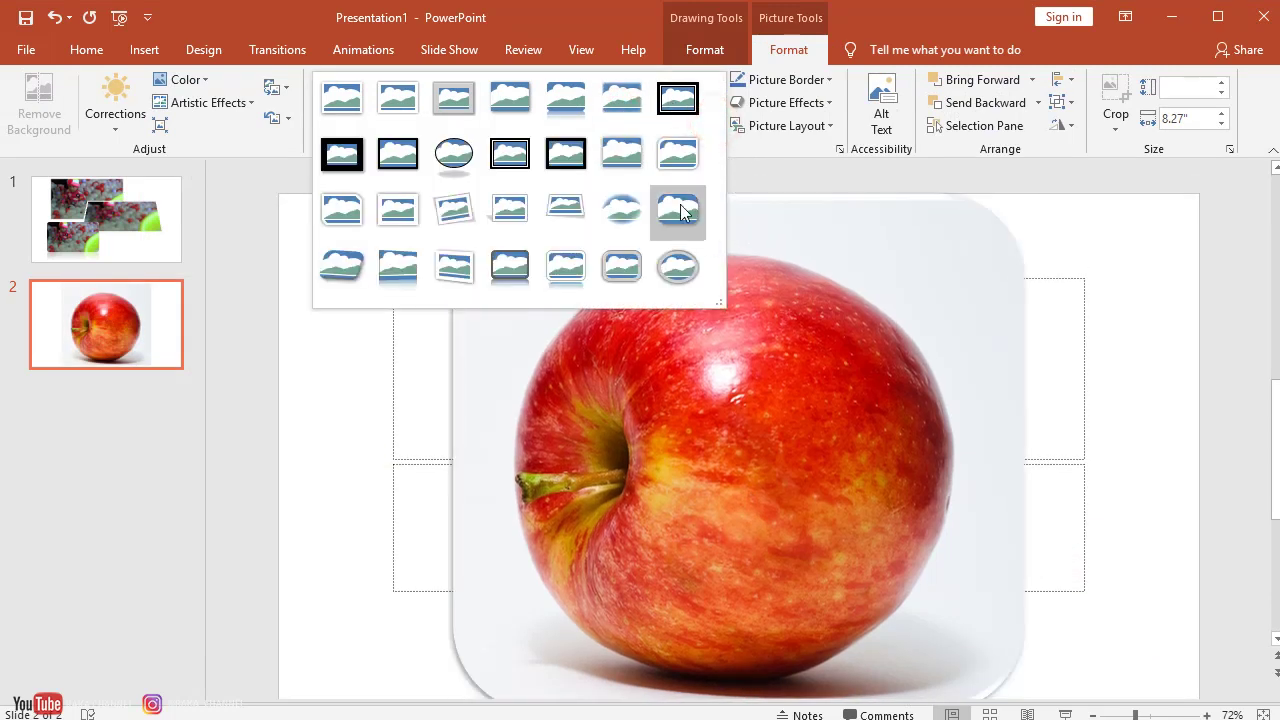
left_click(679, 206)
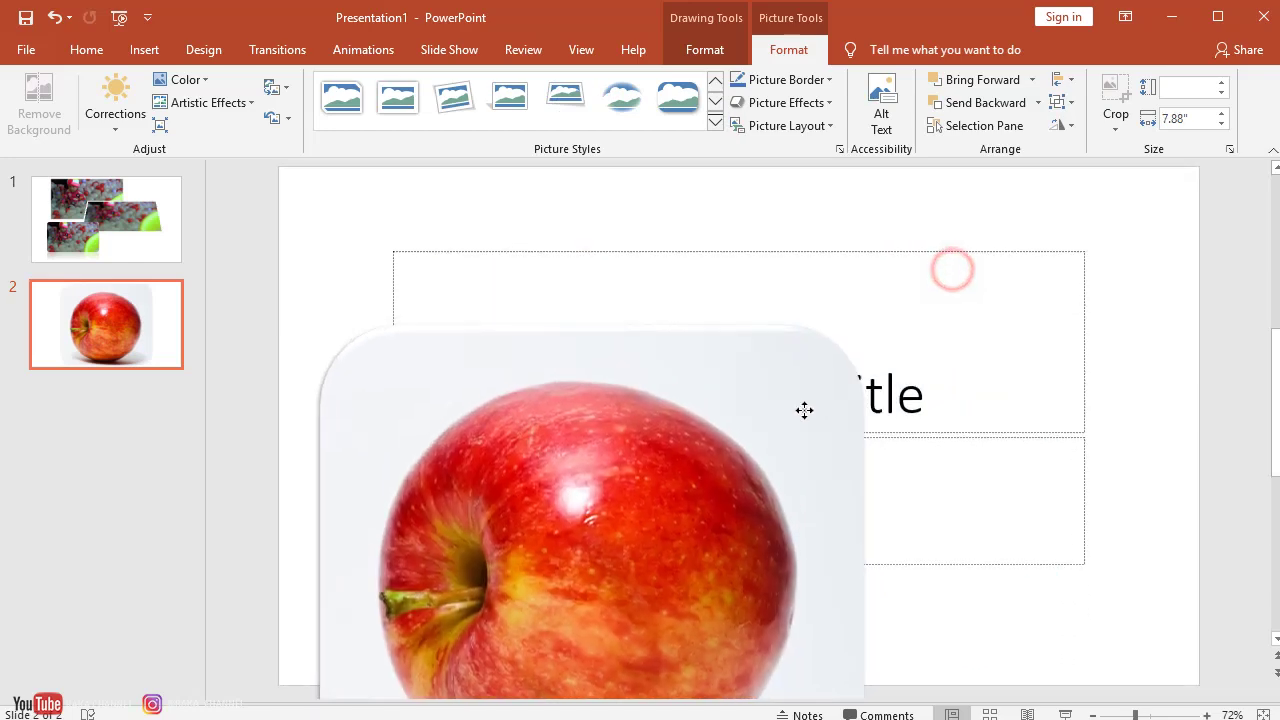
mouse_move(1026, 192)
left_mouse_down()
mouse_move(856, 263)
mouse_move(594, 502)
left_mouse_up()
left_click_drag(500, 634, 713, 347)
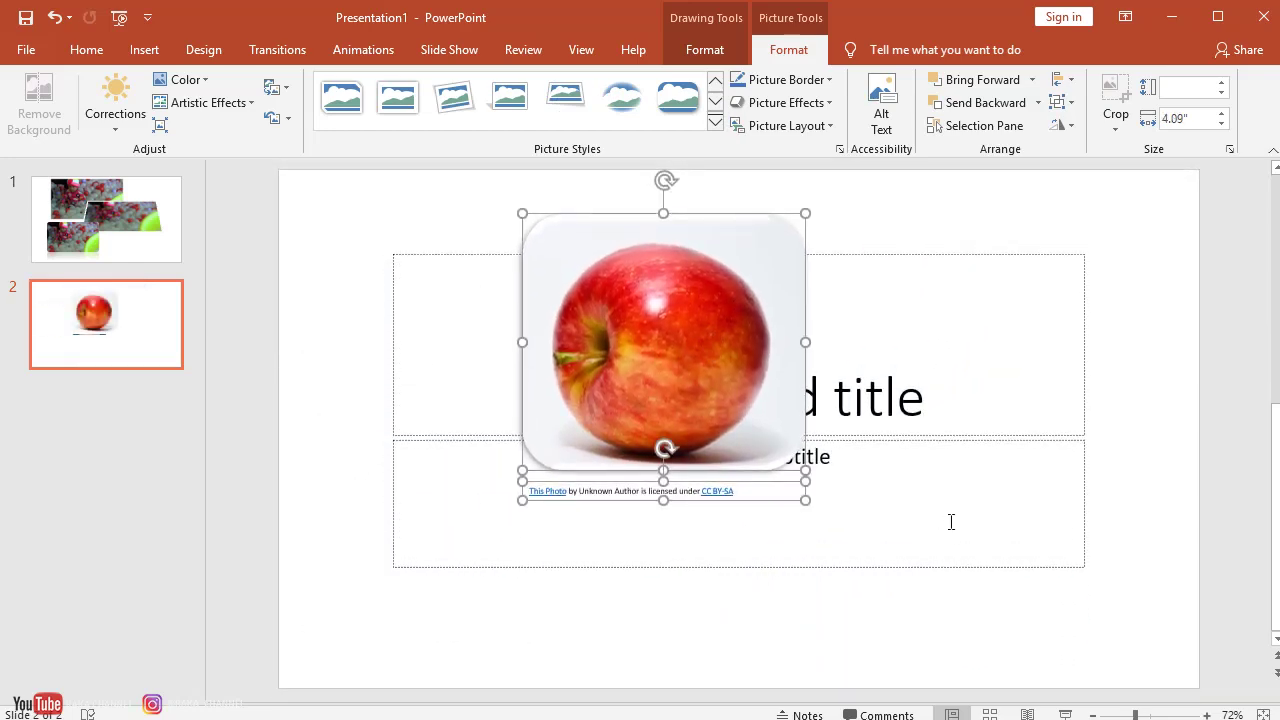
Add a reflection beneath the apple photo and move it to the slide's left side.
left_click(823, 103)
mouse_move(862, 186)
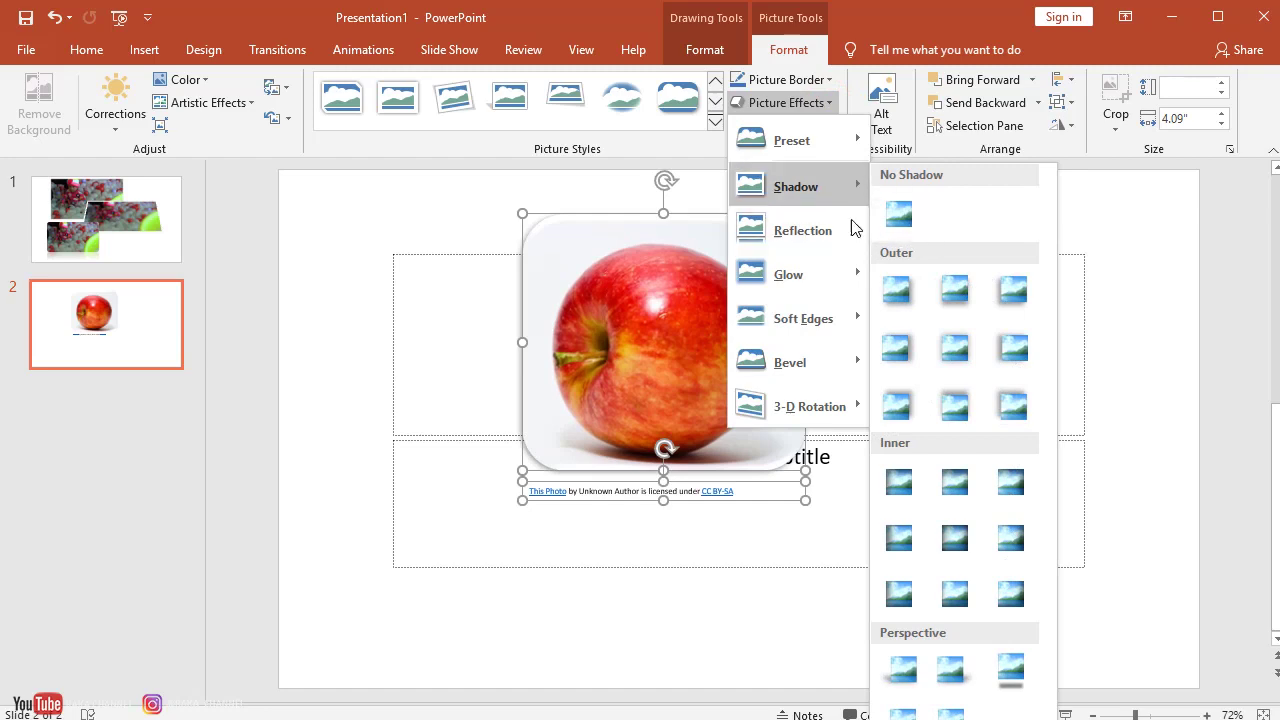
mouse_move(853, 228)
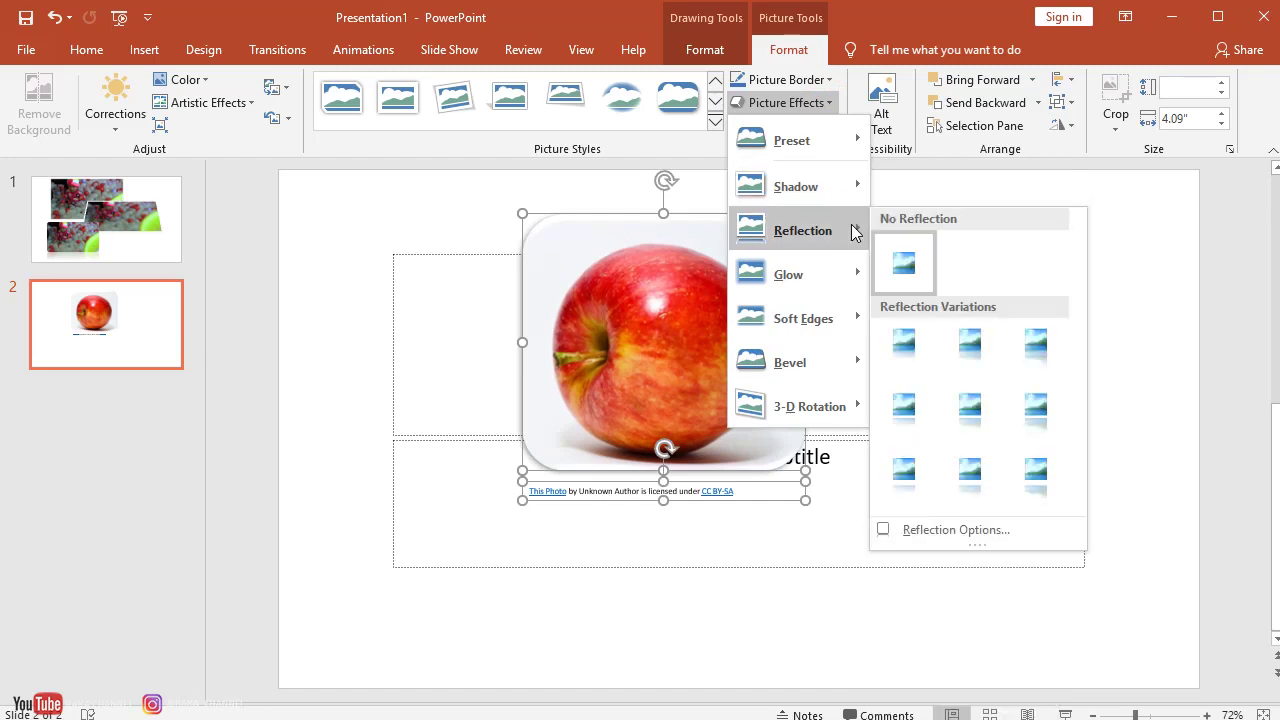
left_click(953, 349)
left_click(1150, 466)
left_click(787, 332)
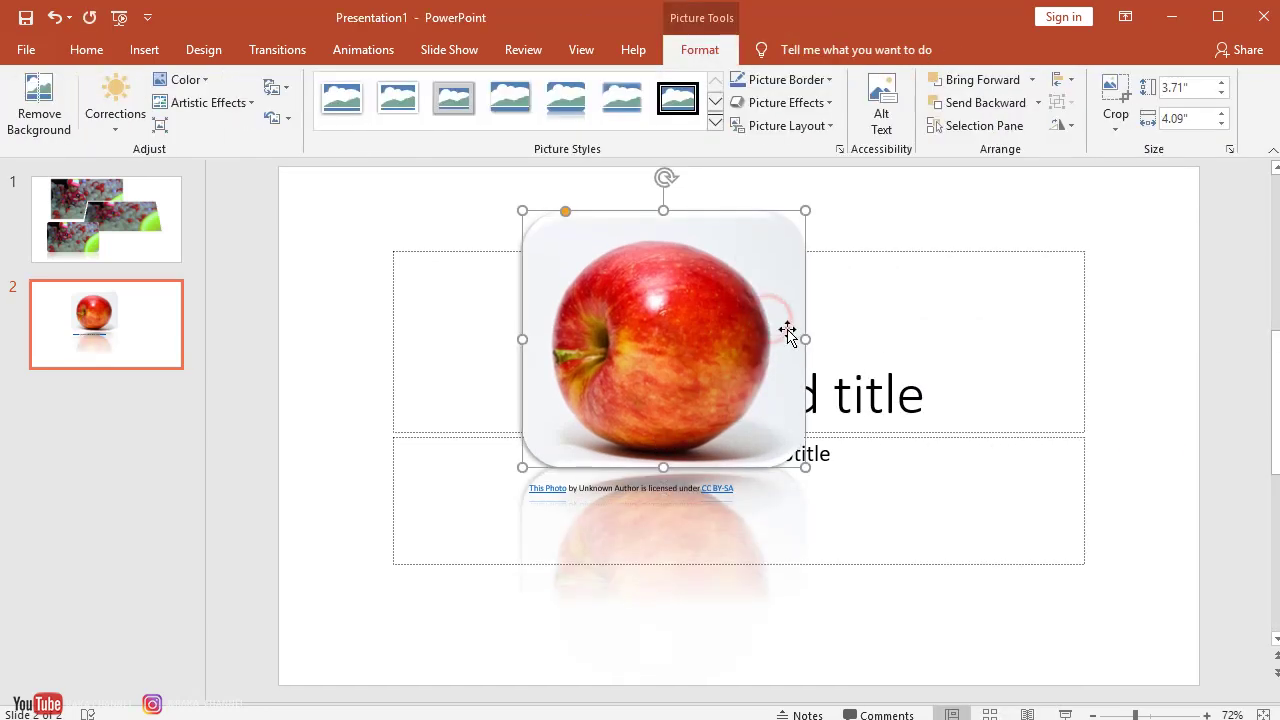
left_click_drag(787, 332, 558, 344)
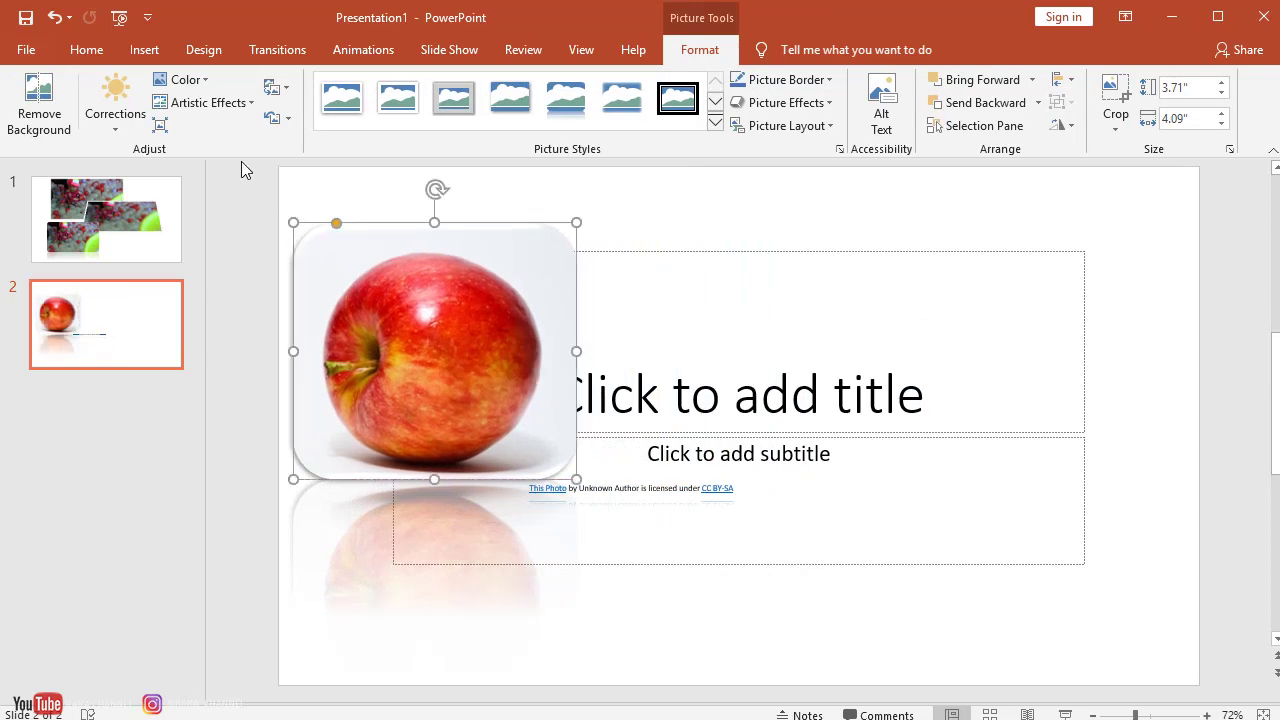
Copy and paste a duplicate apple beside the original, then delete the duplicate.
left_click(86, 49)
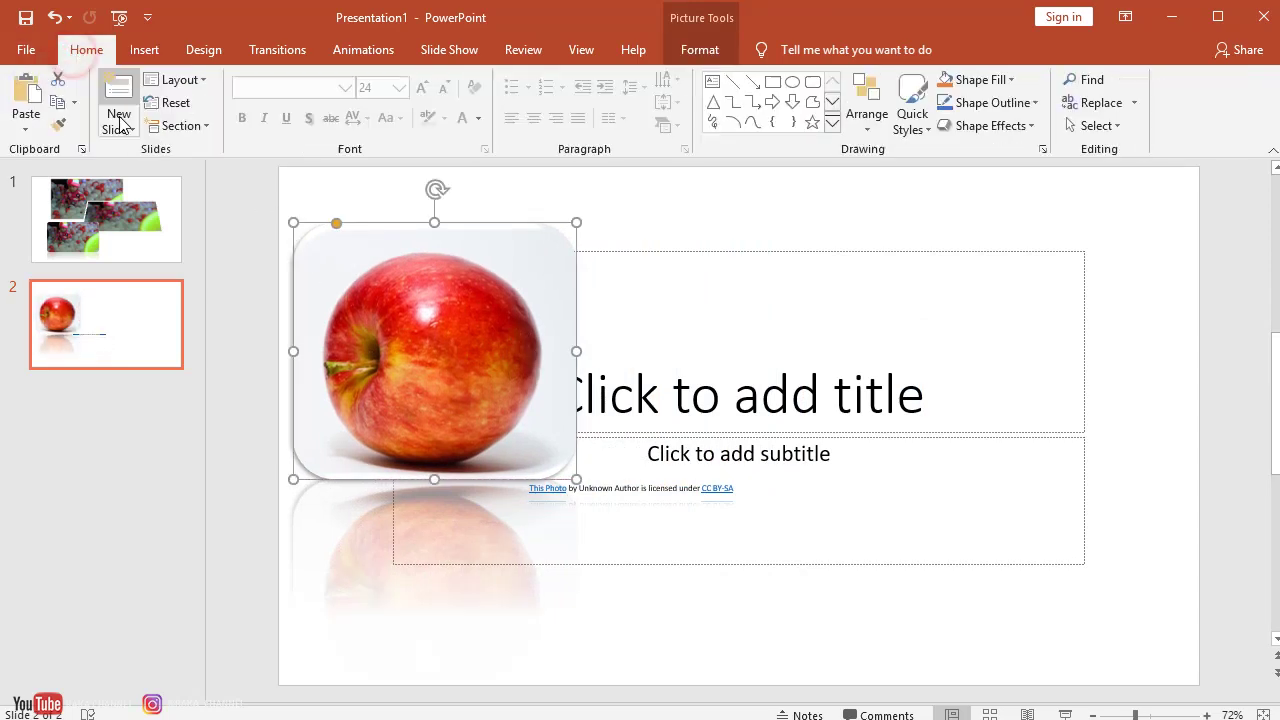
left_click(58, 104)
left_click(24, 92)
mouse_move(423, 409)
left_mouse_down()
mouse_move(770, 340)
mouse_move(757, 352)
left_mouse_up()
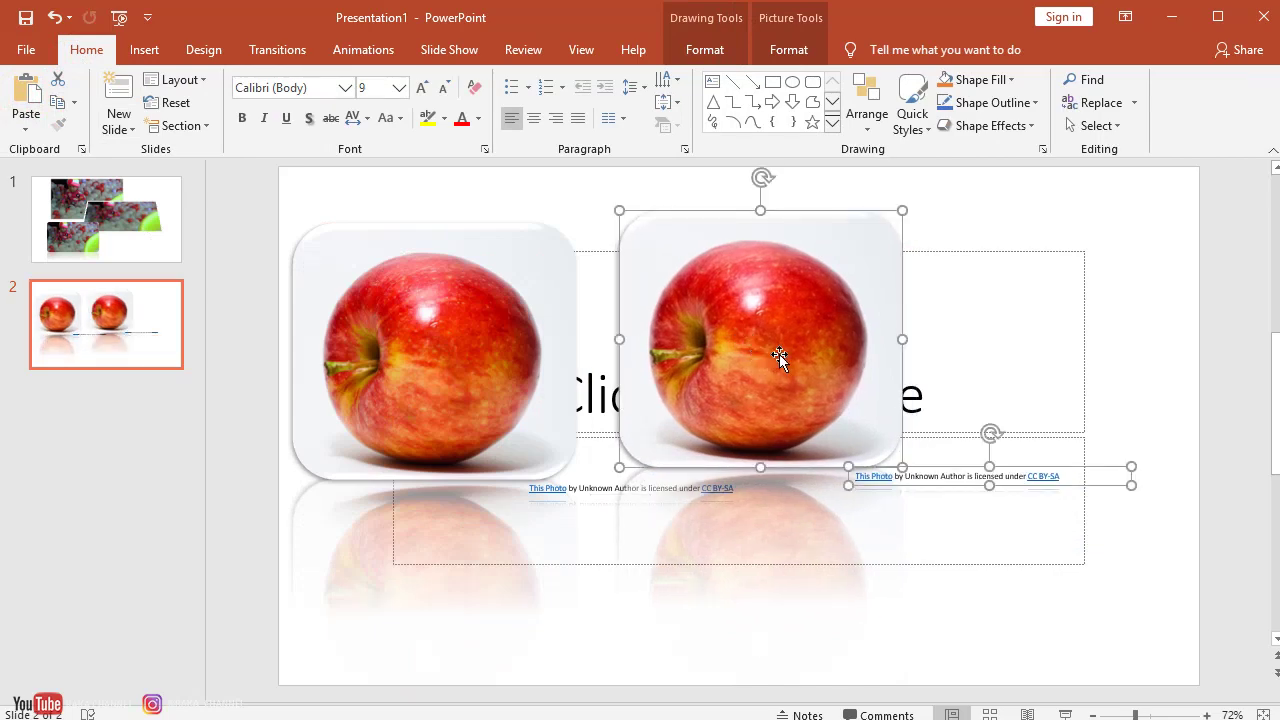
key("Delete")
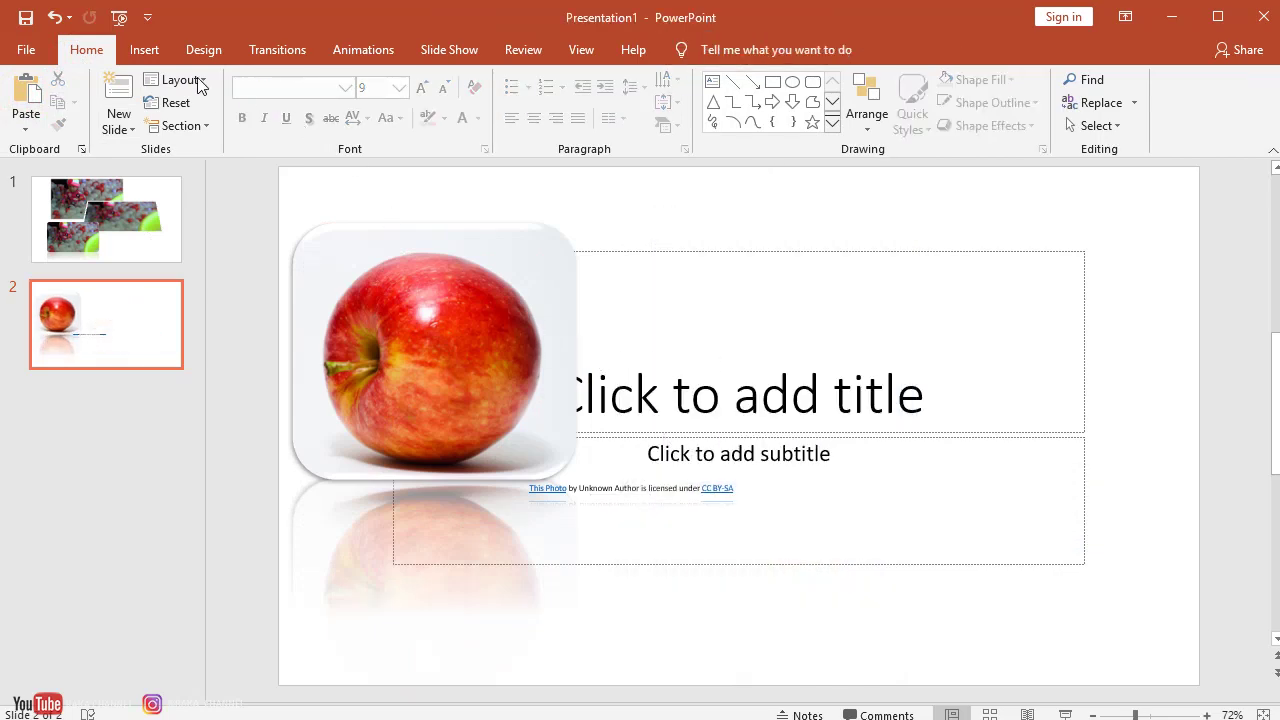
Insert the green parrot photo from the Online Pictures Birds category.
left_click(144, 49)
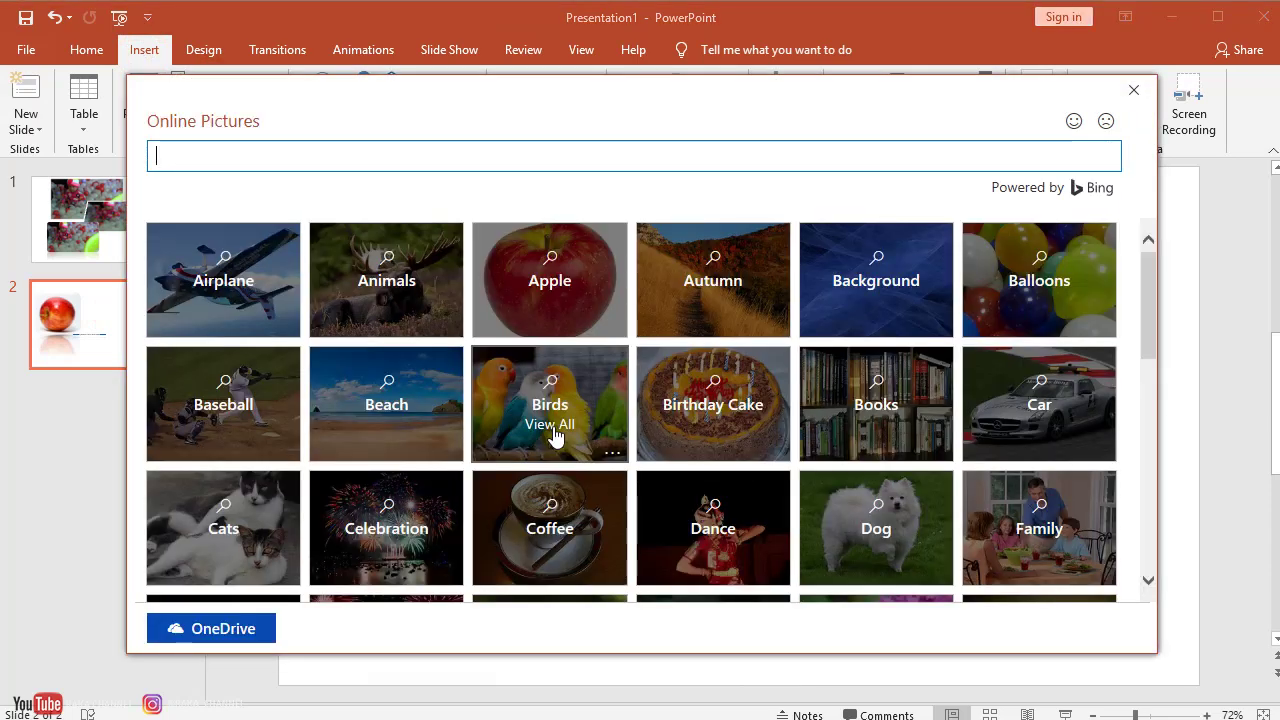
left_click(553, 418)
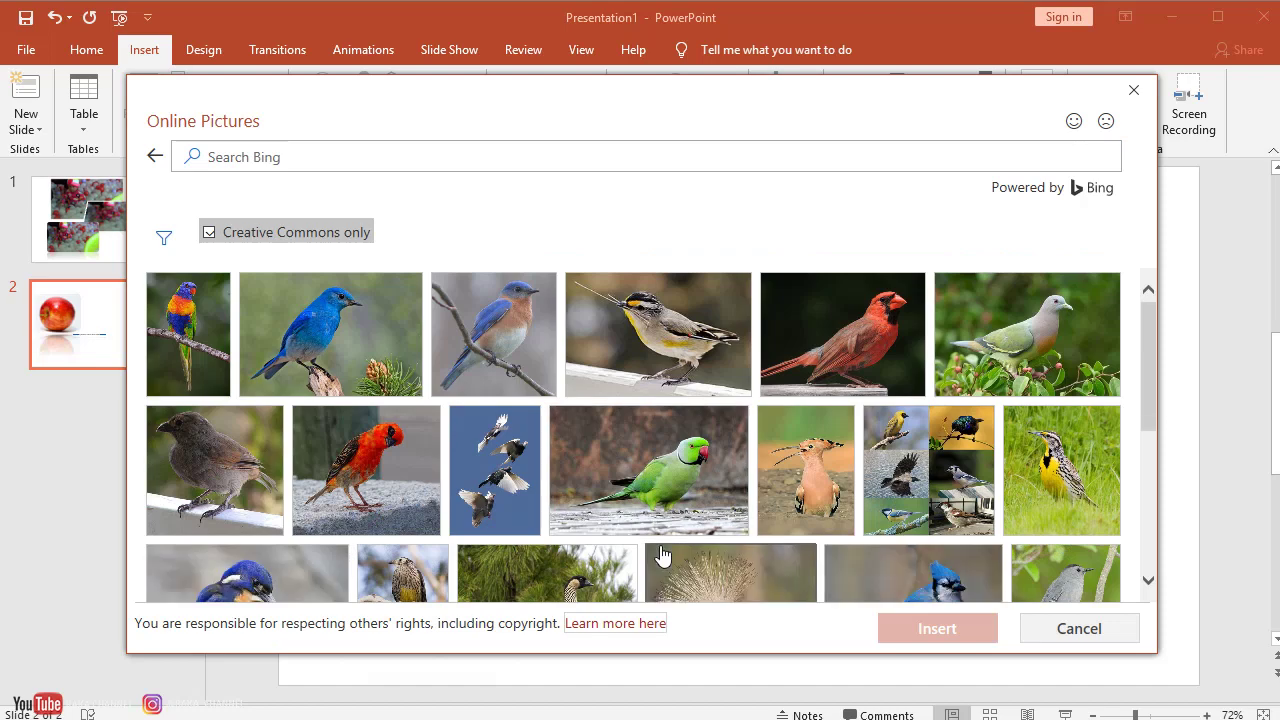
left_click(735, 537)
left_click(939, 638)
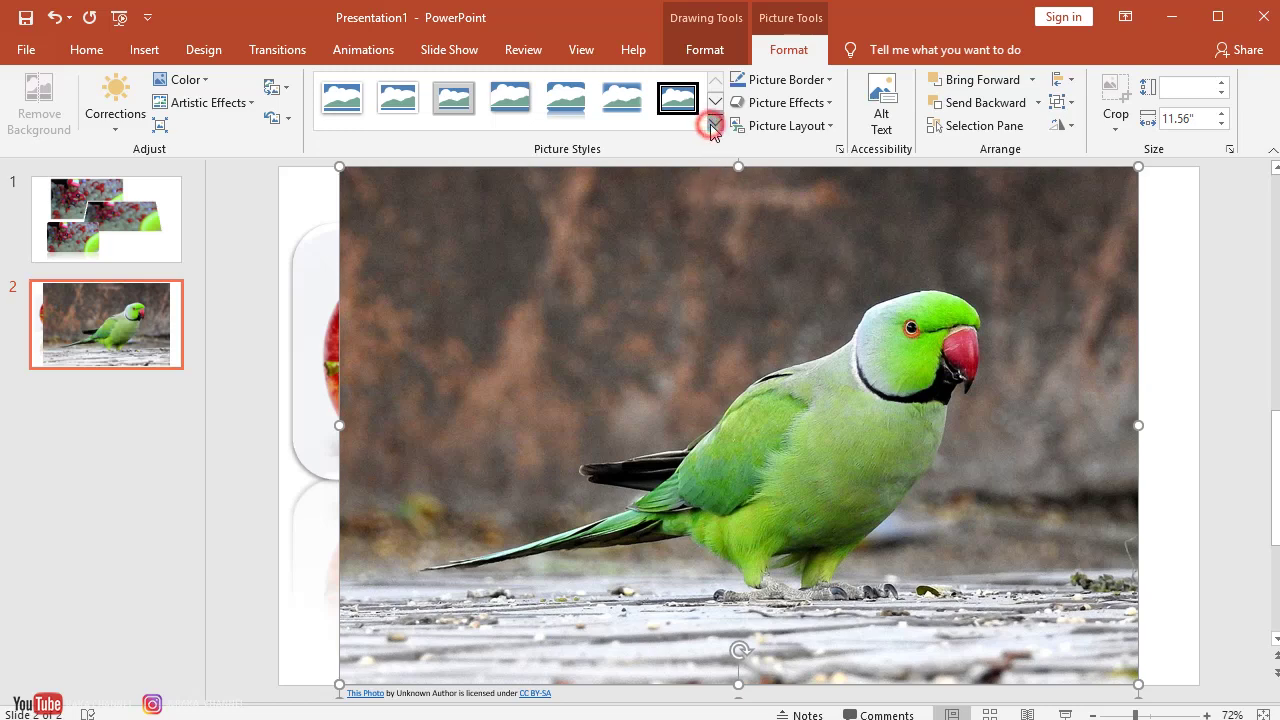
left_click(713, 125)
Give the parrot a tilted perspective style and delete the empty title and text placeholders.
left_click(566, 200)
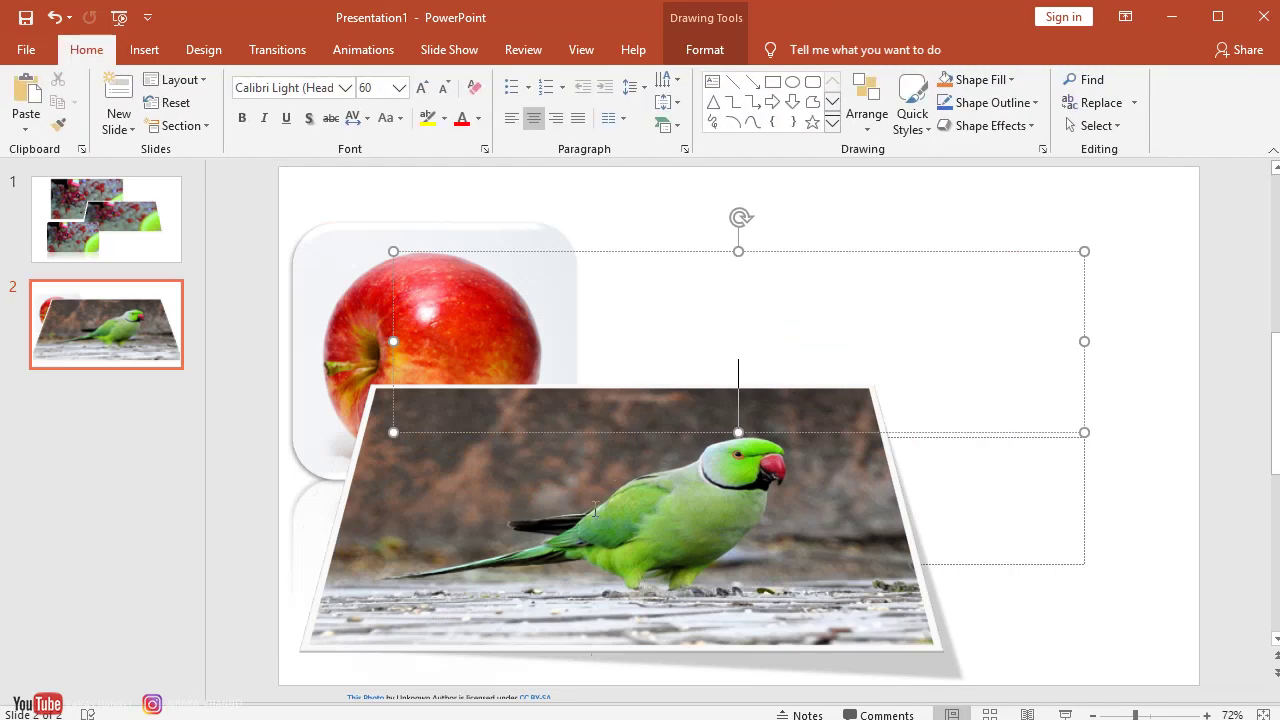
left_click(1166, 527)
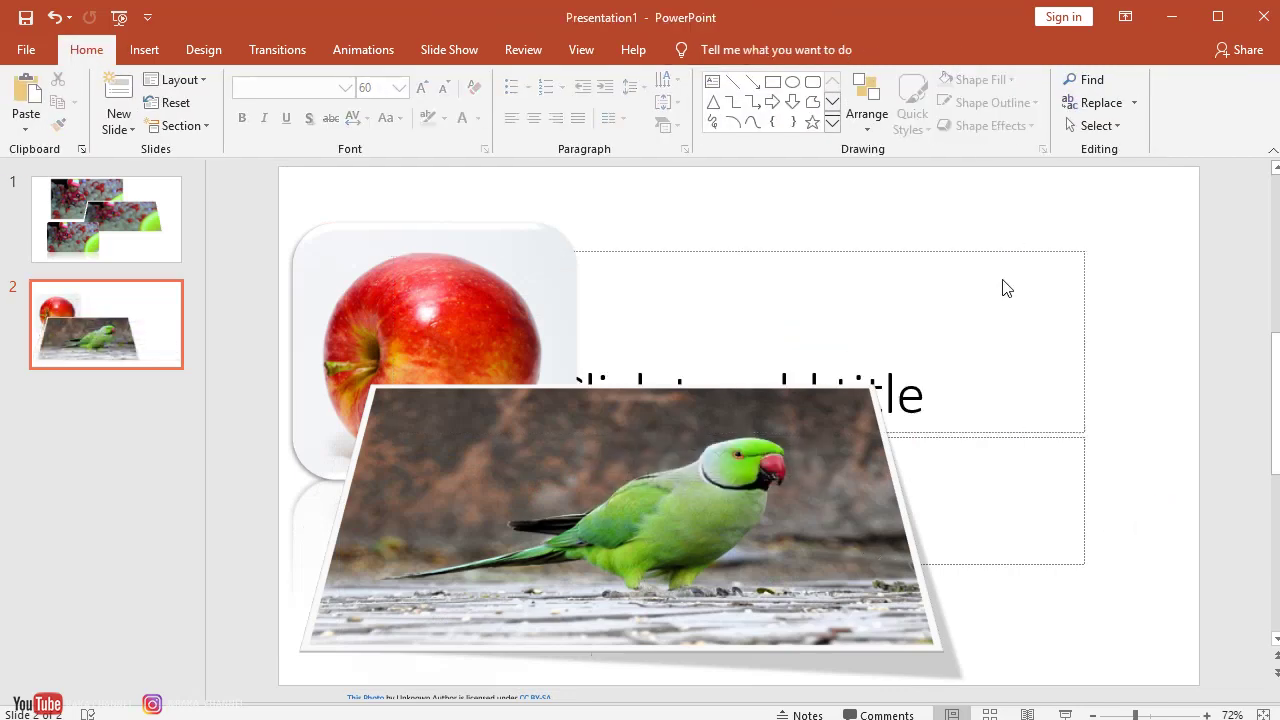
left_click(991, 250)
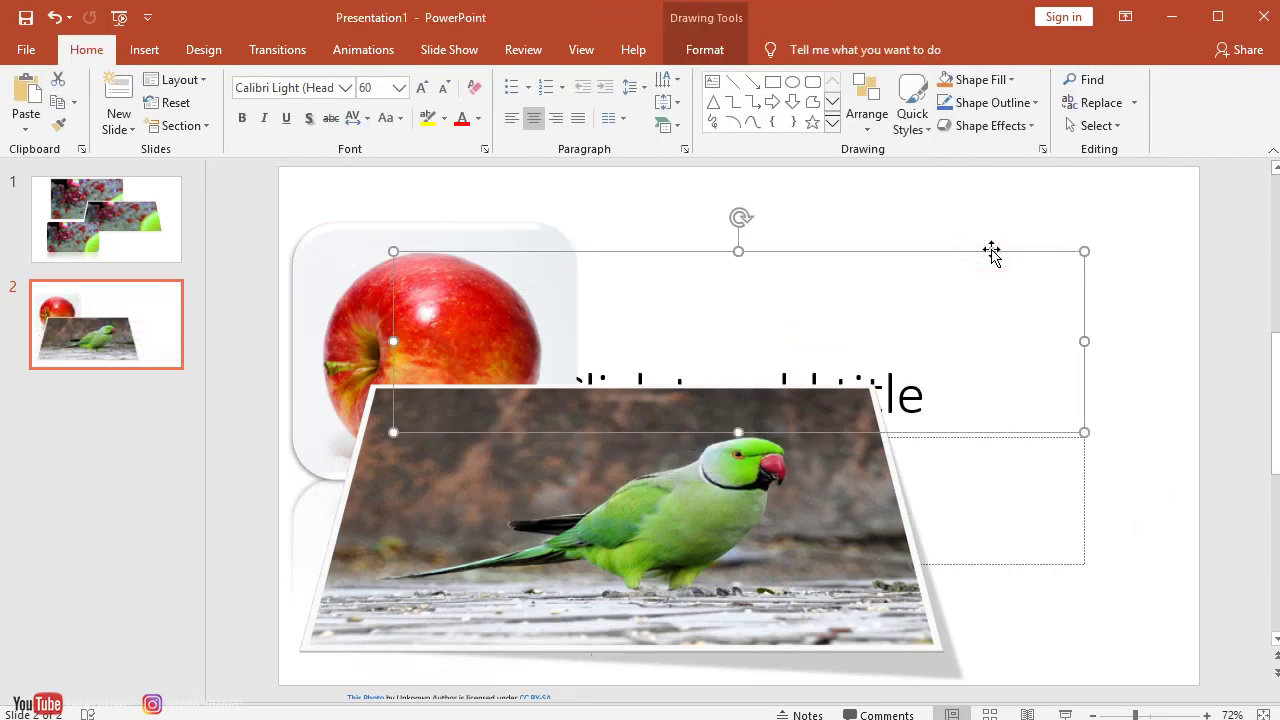
key("Delete")
left_click(1028, 512)
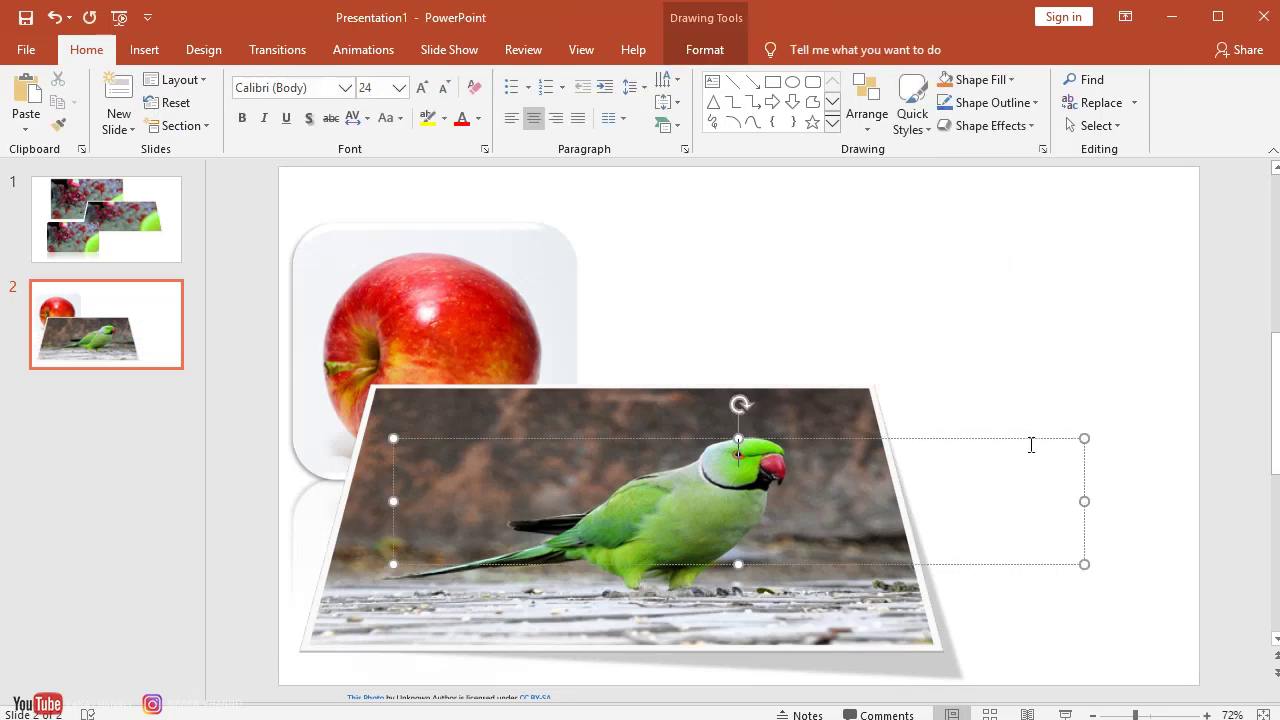
key("Delete")
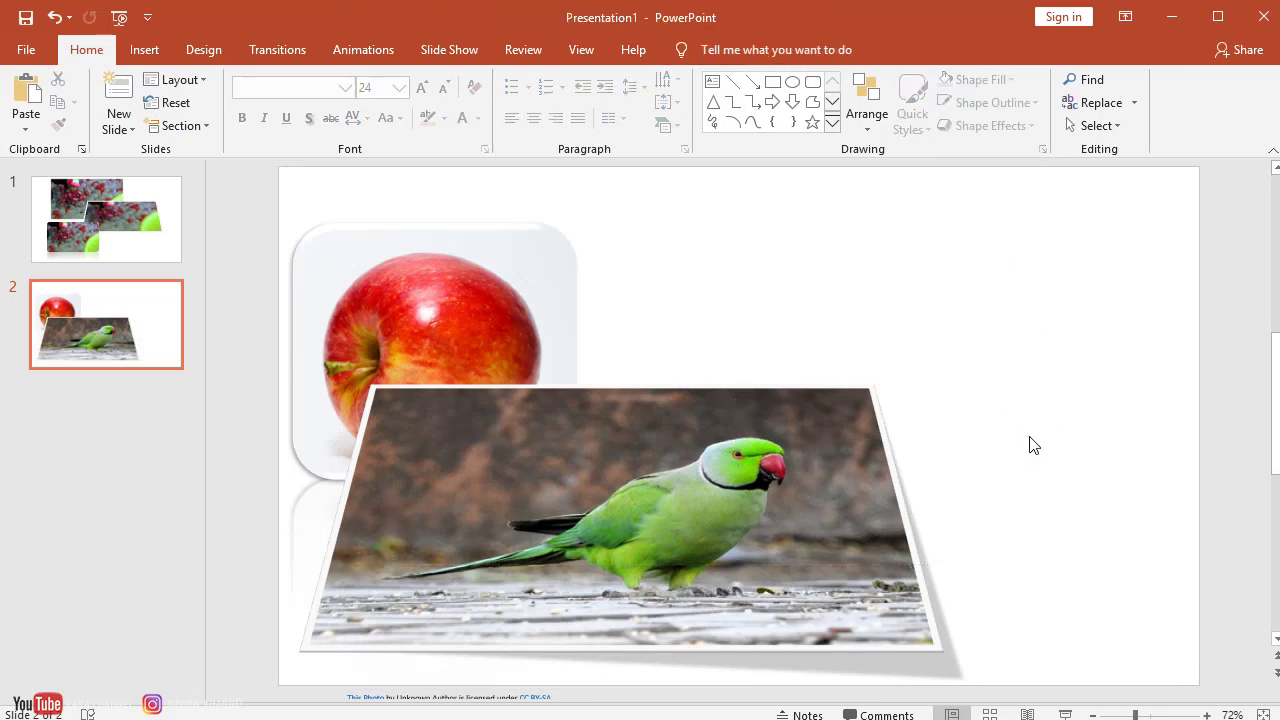
Shrink the parrot photo and position it at the upper right beside the apple.
left_click(763, 498)
mouse_move(903, 323)
left_mouse_down()
mouse_move(567, 588)
mouse_move(566, 545)
left_mouse_up()
left_click_drag(475, 613, 779, 284)
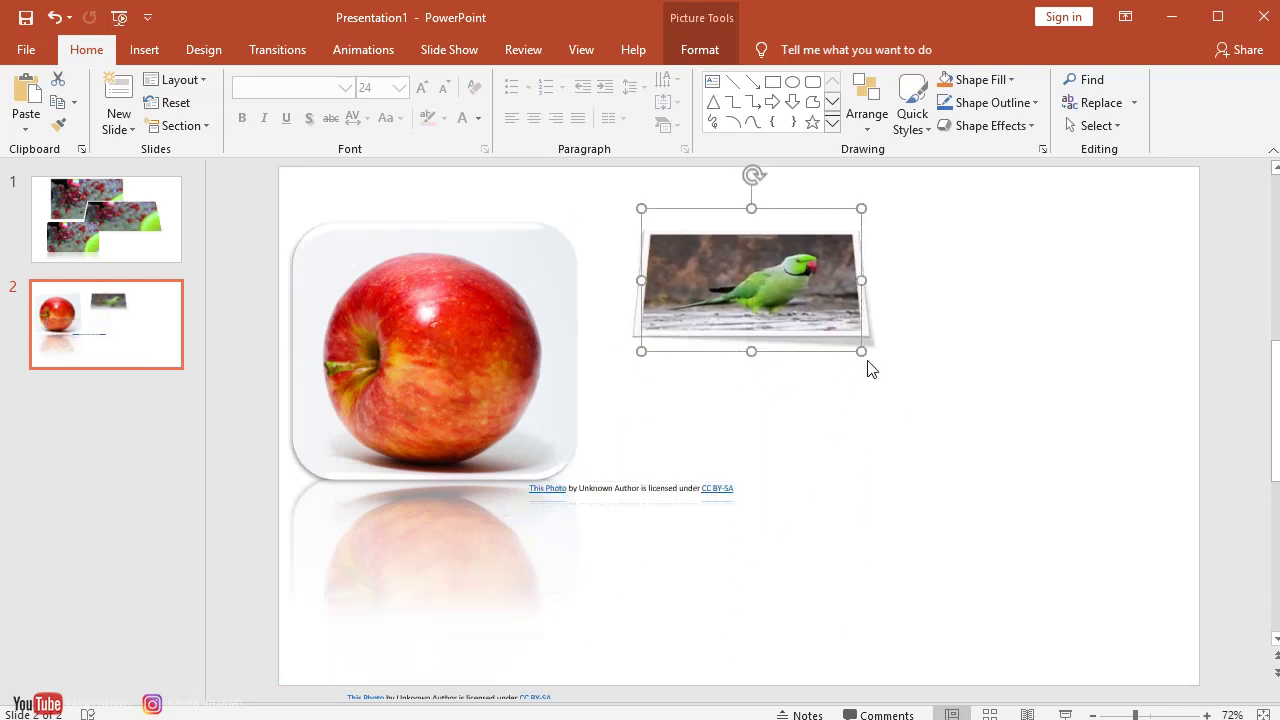
left_click_drag(862, 354, 907, 448)
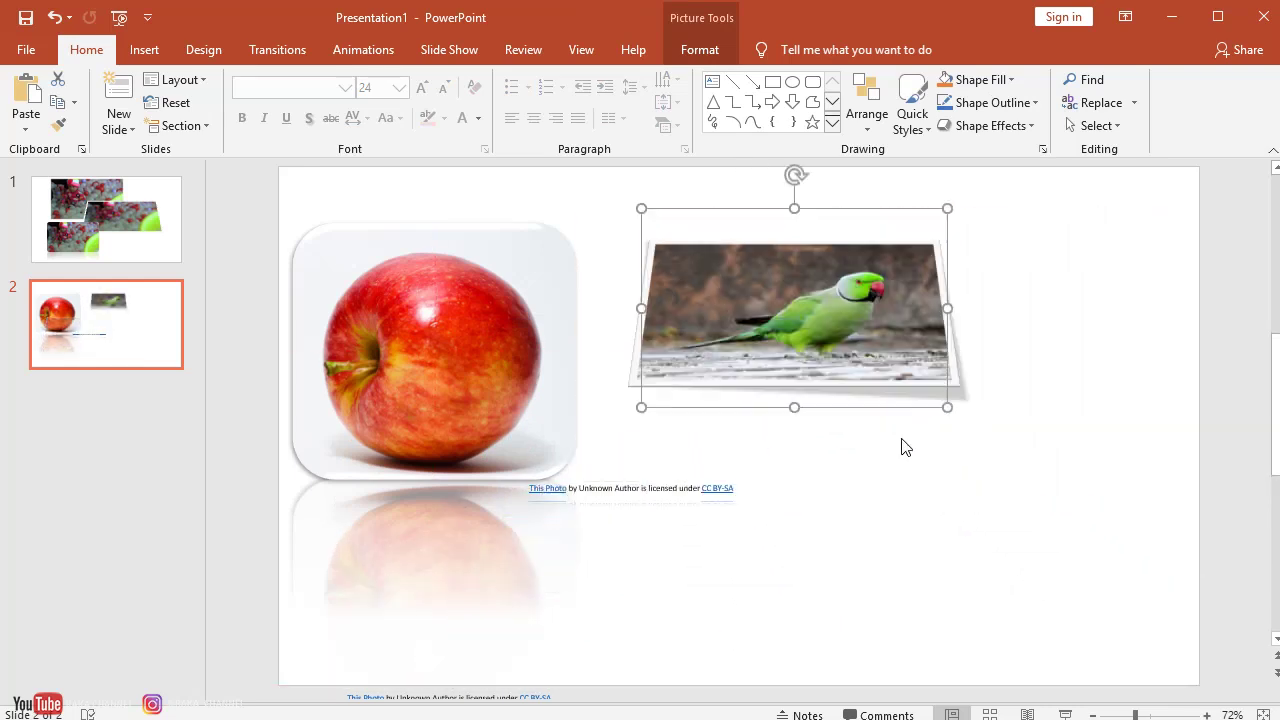
left_click(975, 610)
left_click_drag(840, 370, 820, 400)
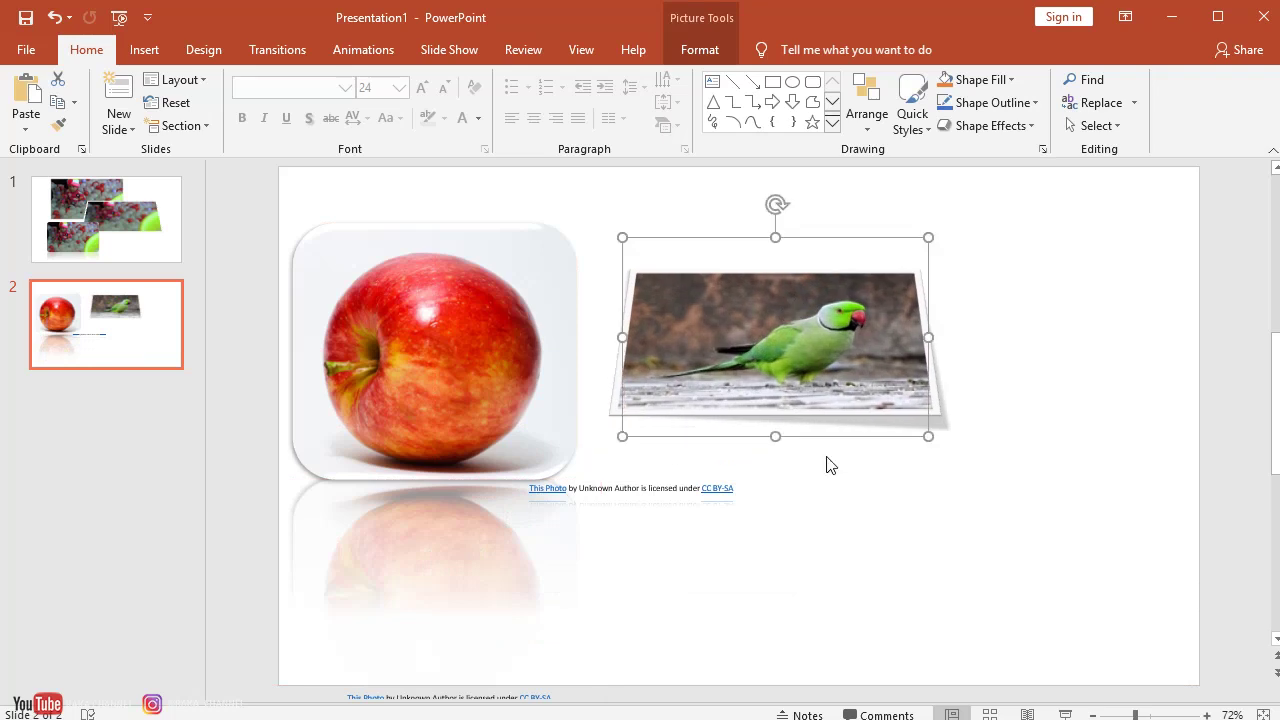
left_click(869, 570)
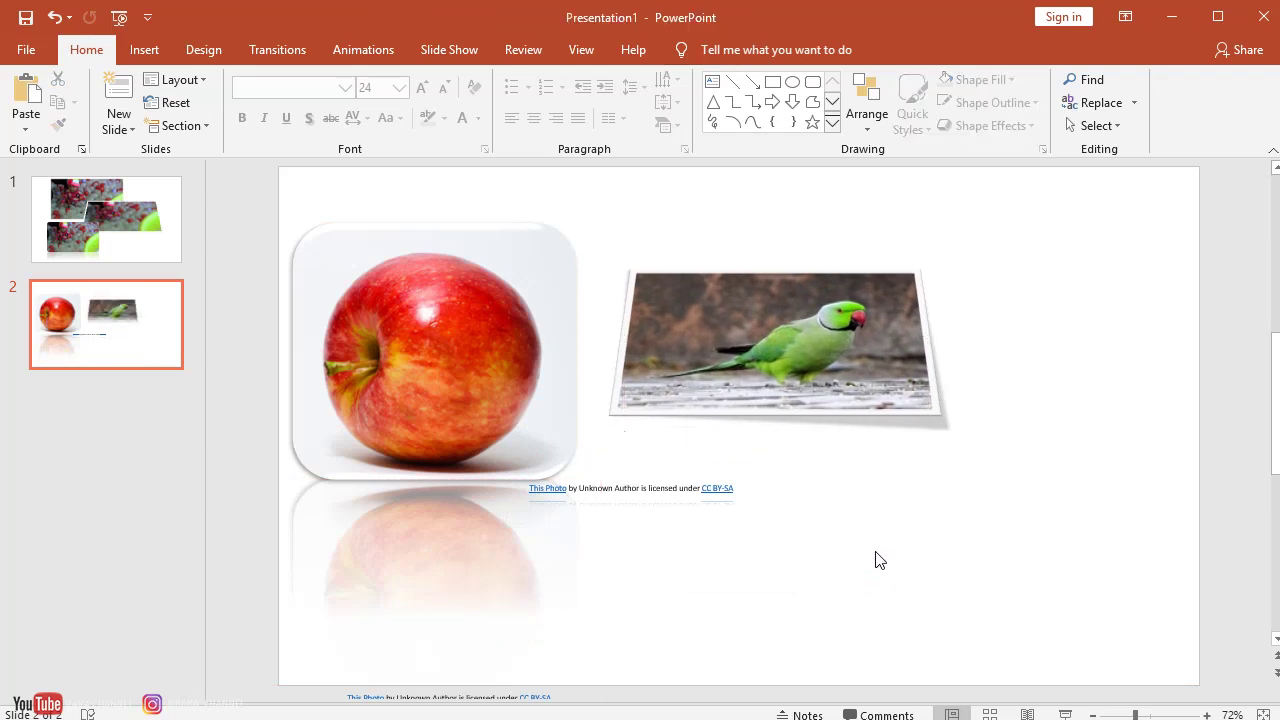
Insert the two-cats photo from the Online Pictures Cats category.
left_click(145, 50)
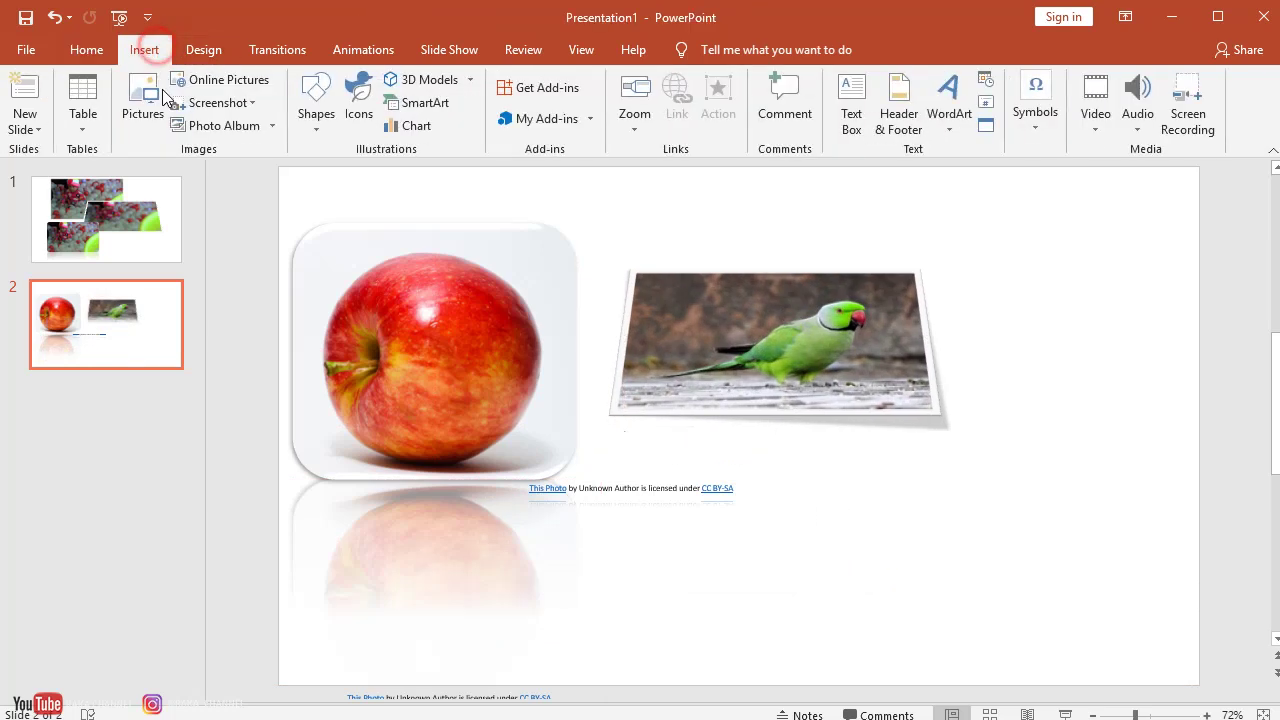
left_click(146, 93)
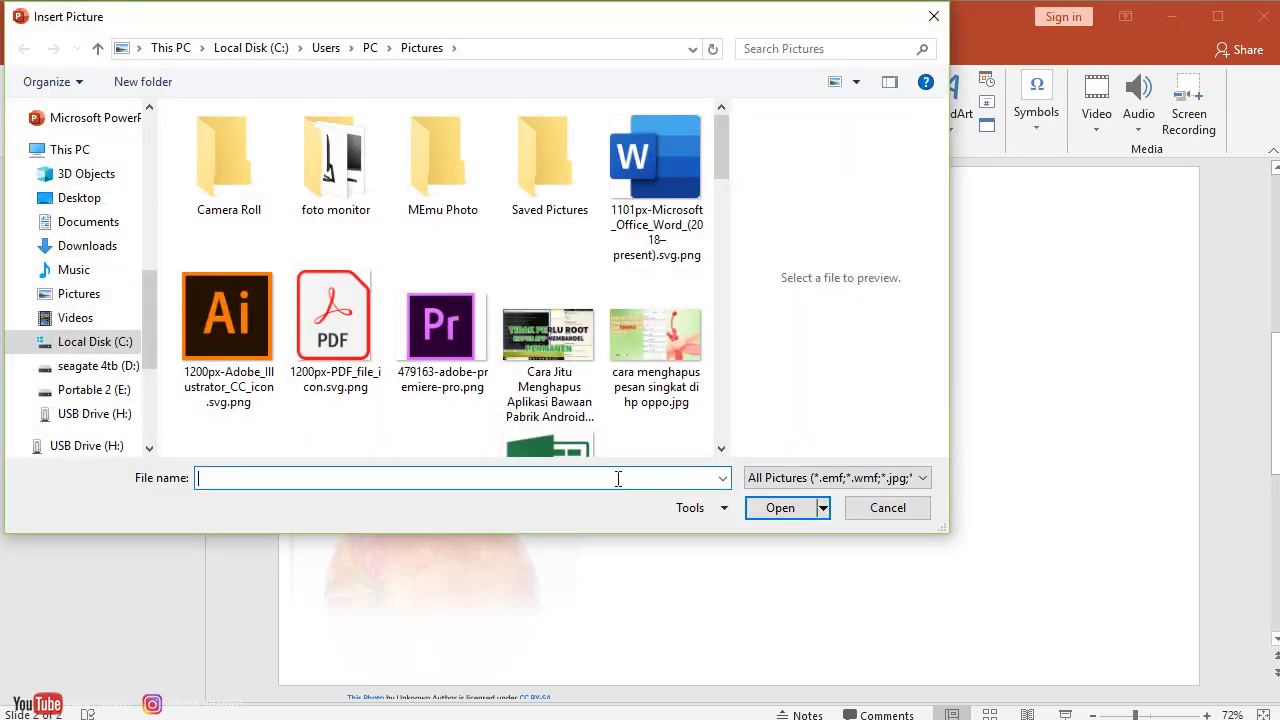
left_click(866, 517)
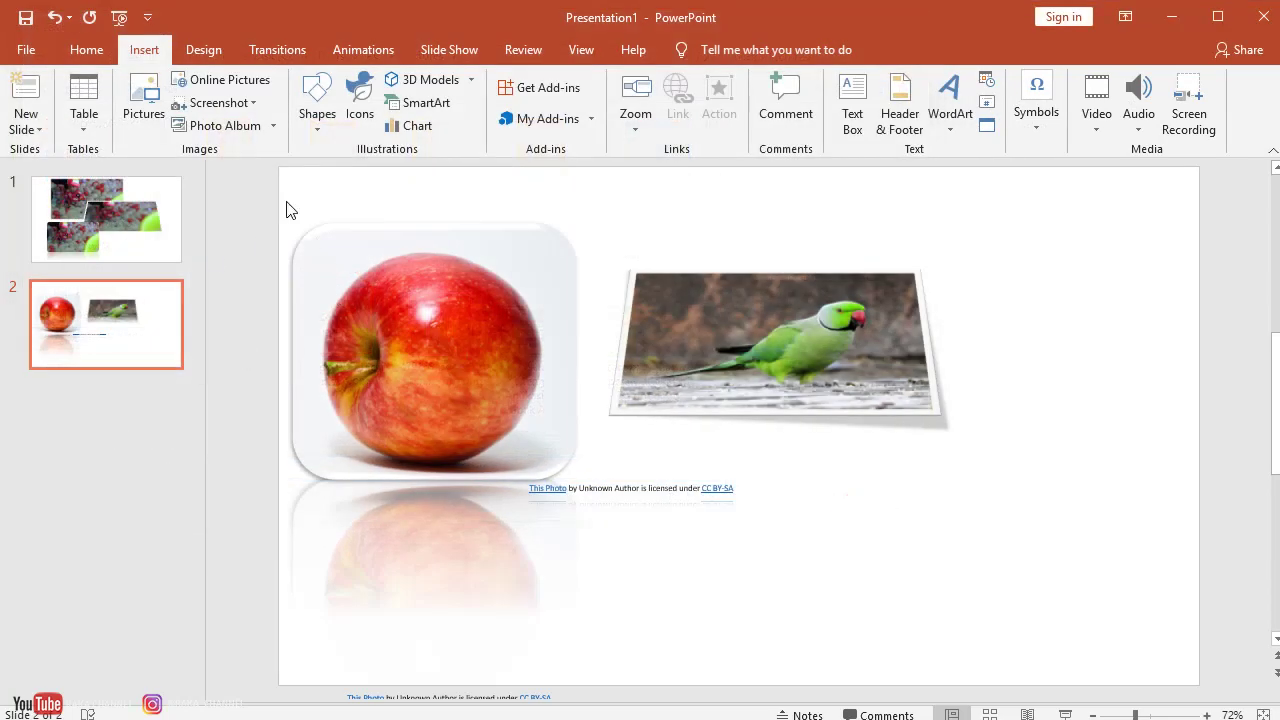
left_click(190, 80)
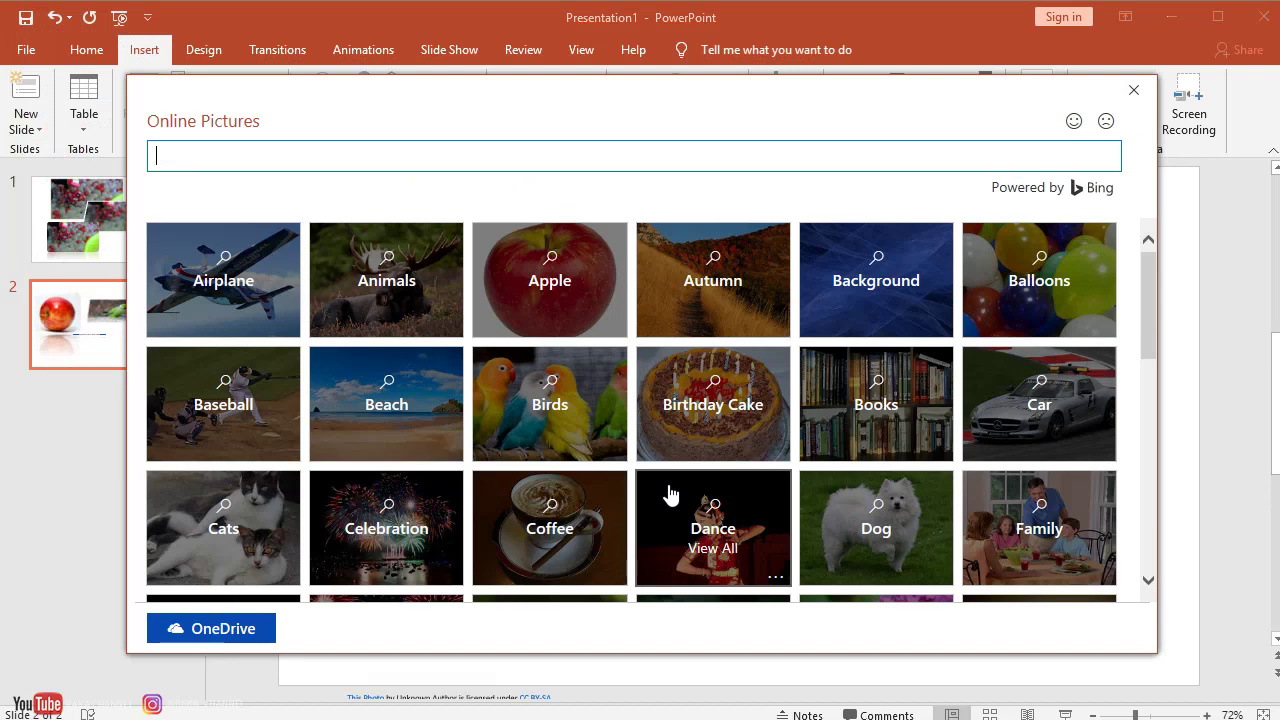
scroll(669, 491, "down", 1)
left_click(253, 425)
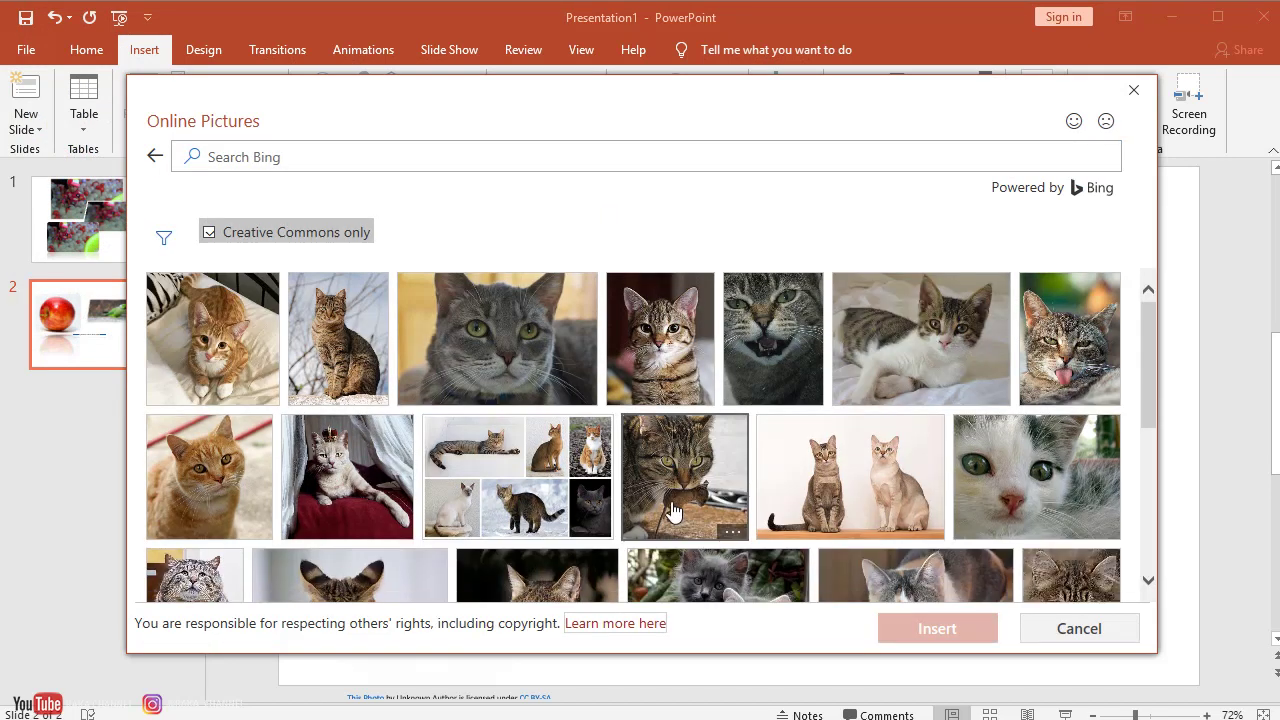
left_click(805, 515)
left_click(930, 630)
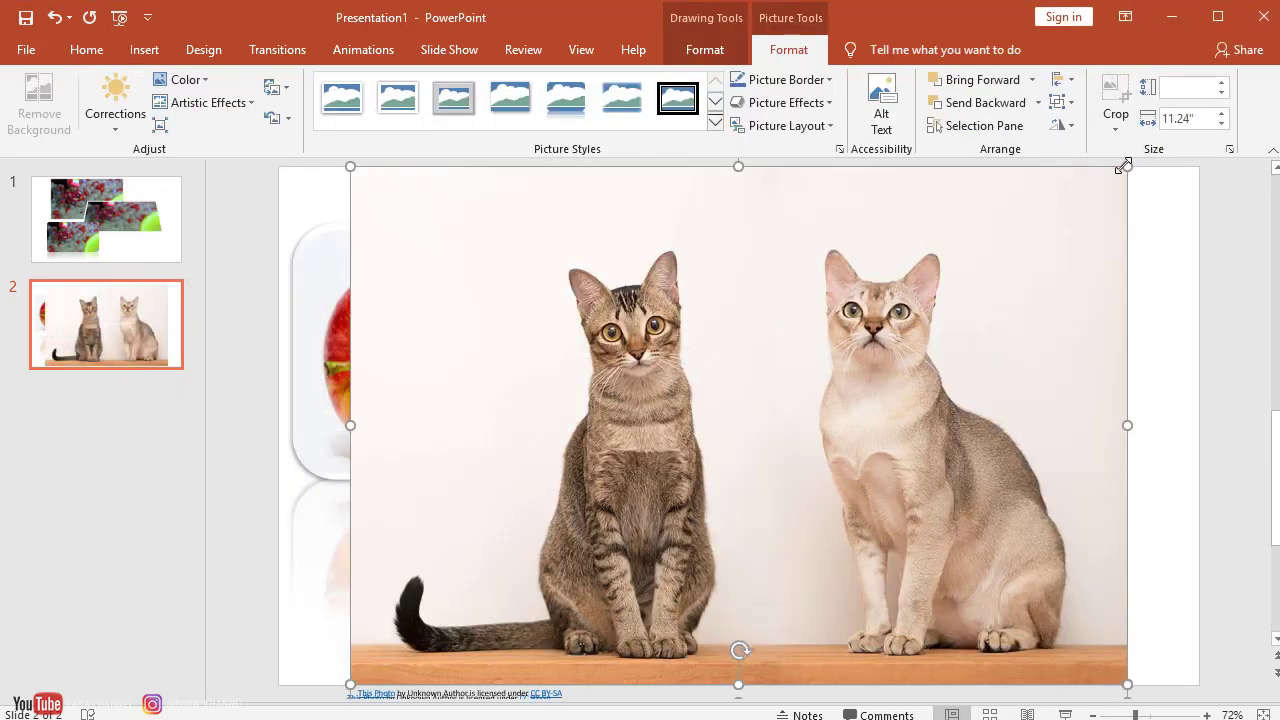
Shrink the cats photo, give it a black Compound Frame style, and place it below the parrot.
left_click_drag(1123, 166, 640, 577)
left_click_drag(564, 625, 952, 580)
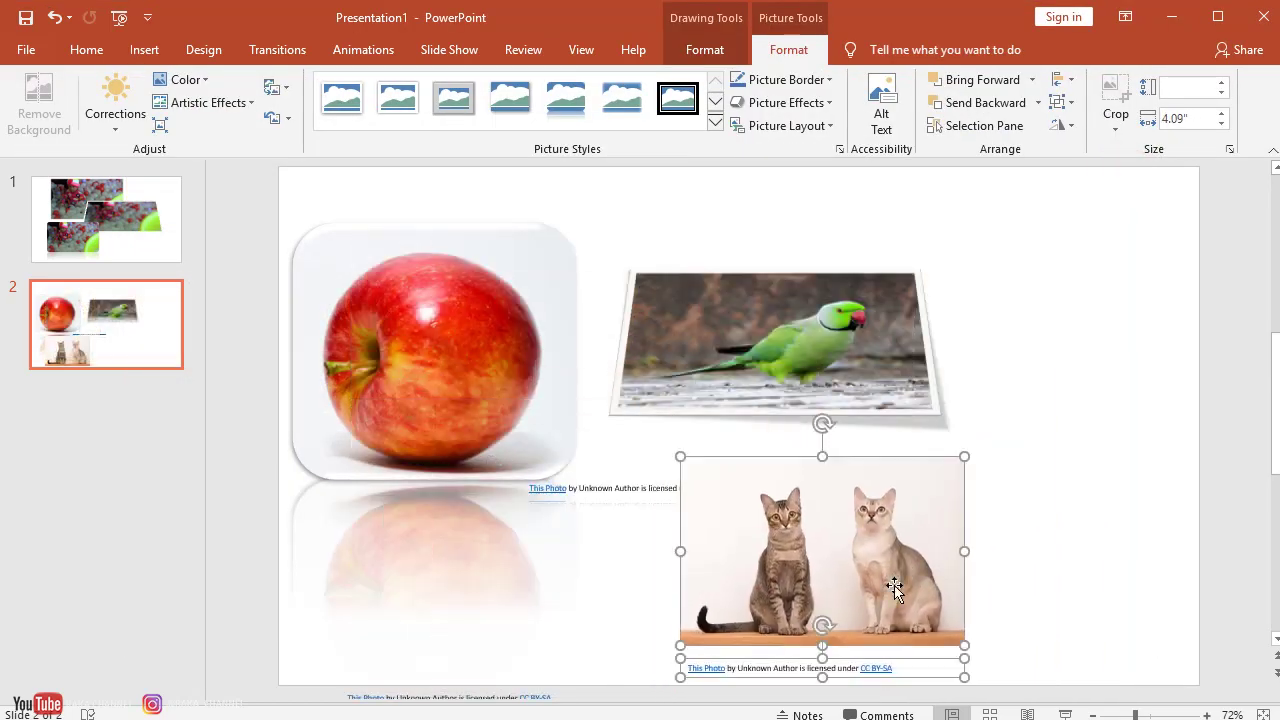
left_click(715, 122)
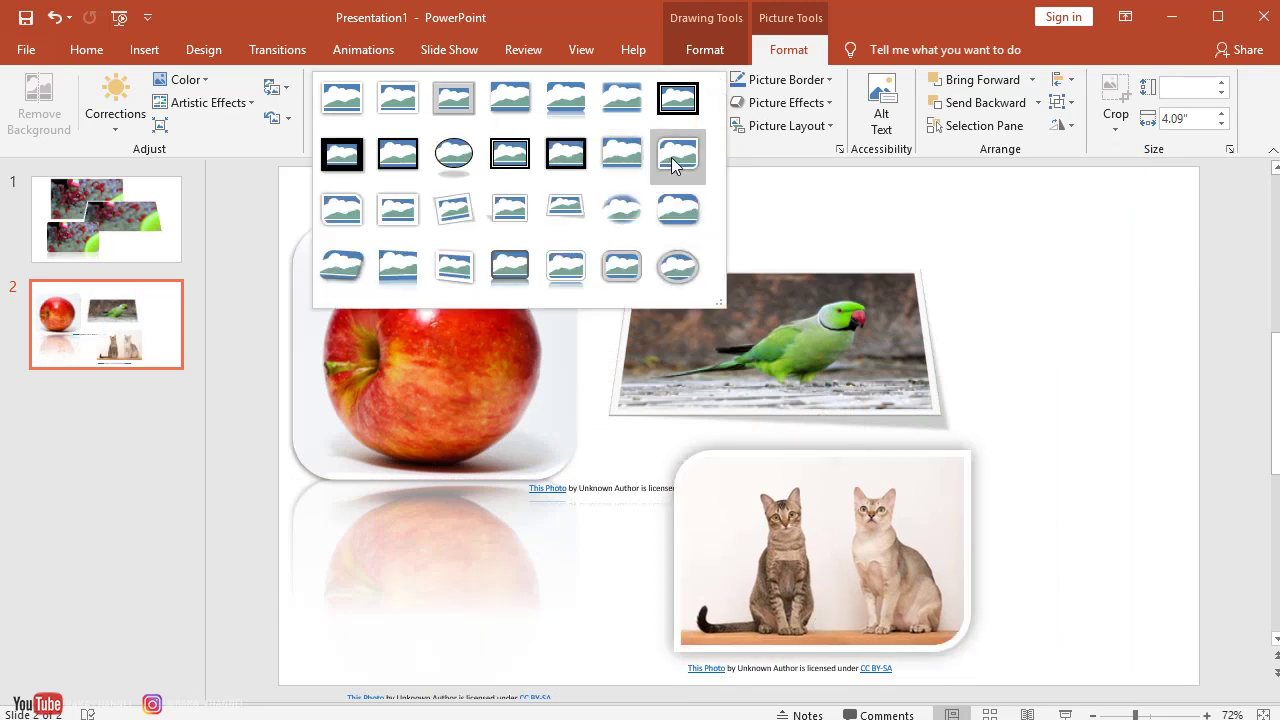
left_click(507, 155)
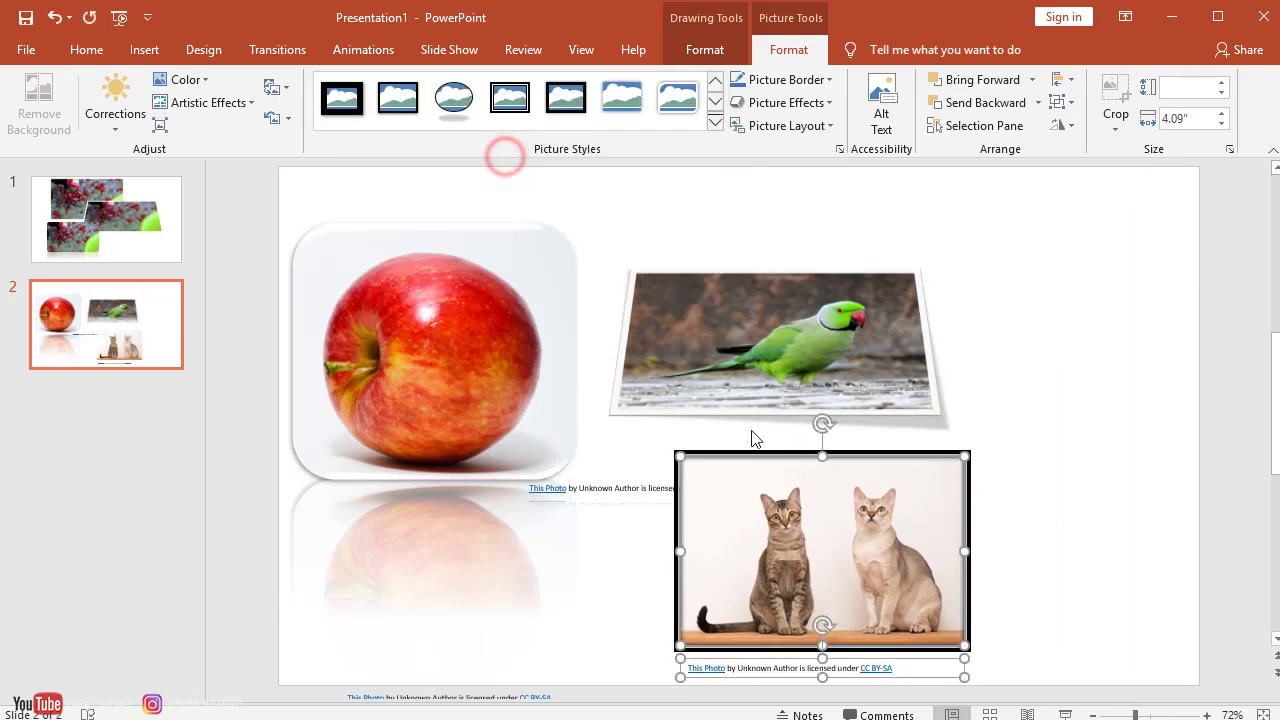
left_click_drag(826, 580, 662, 584)
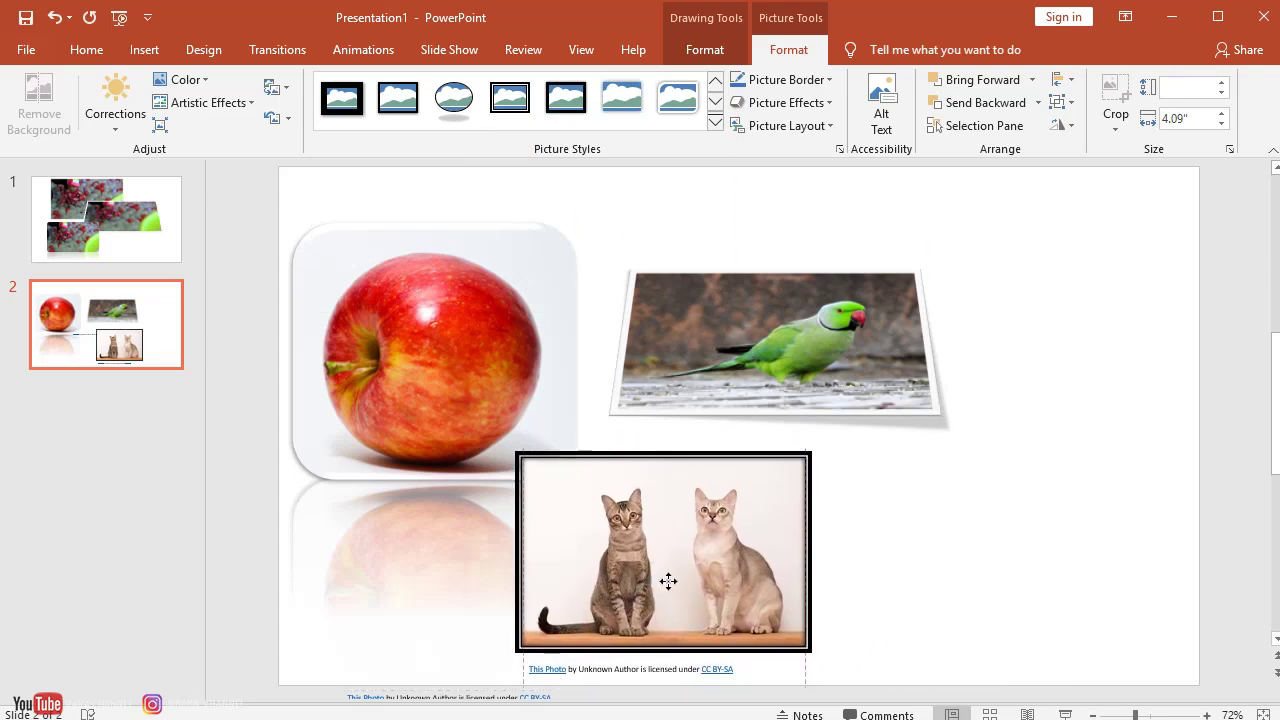
Apply a perspective shadow to the cats photo.
left_click(826, 104)
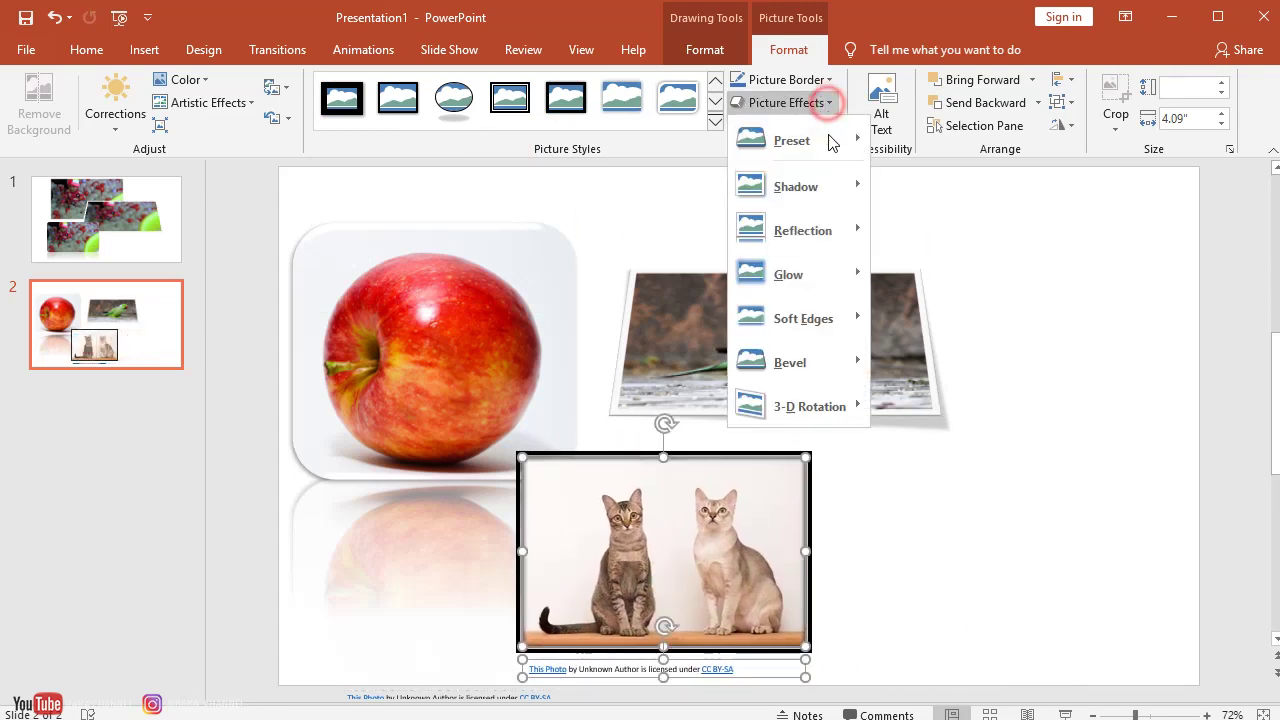
mouse_move(845, 184)
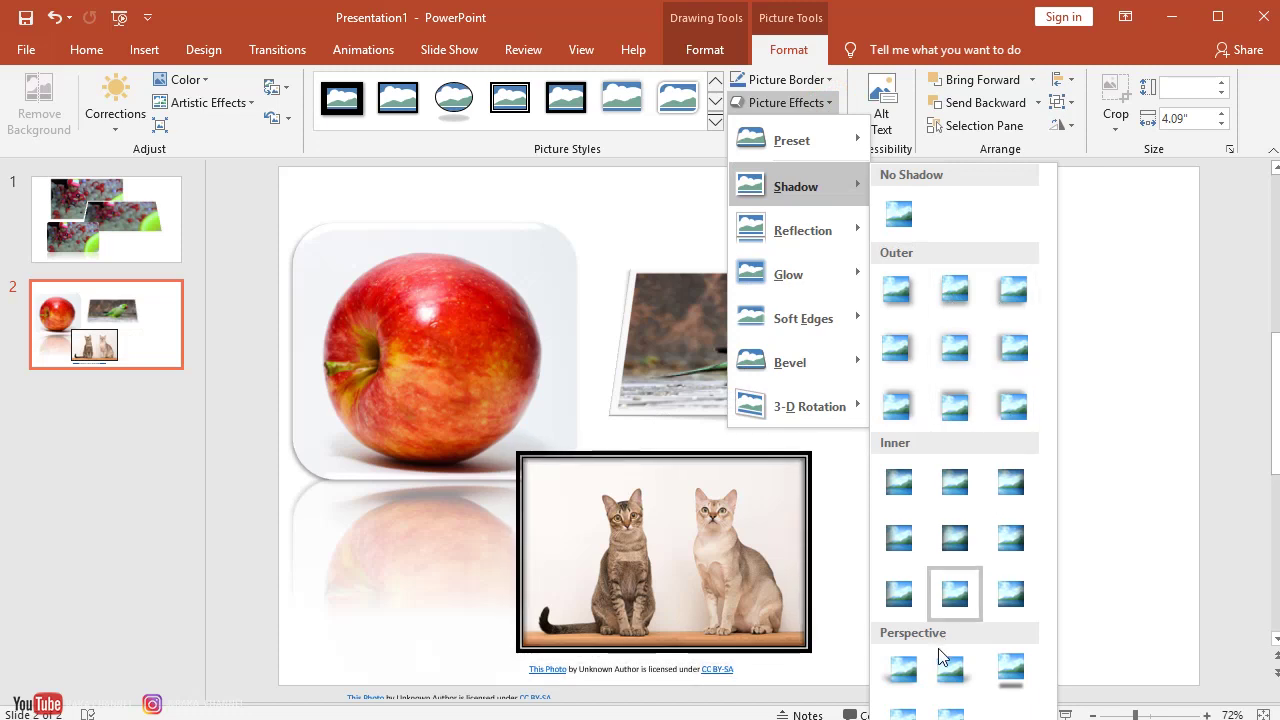
left_click(955, 712)
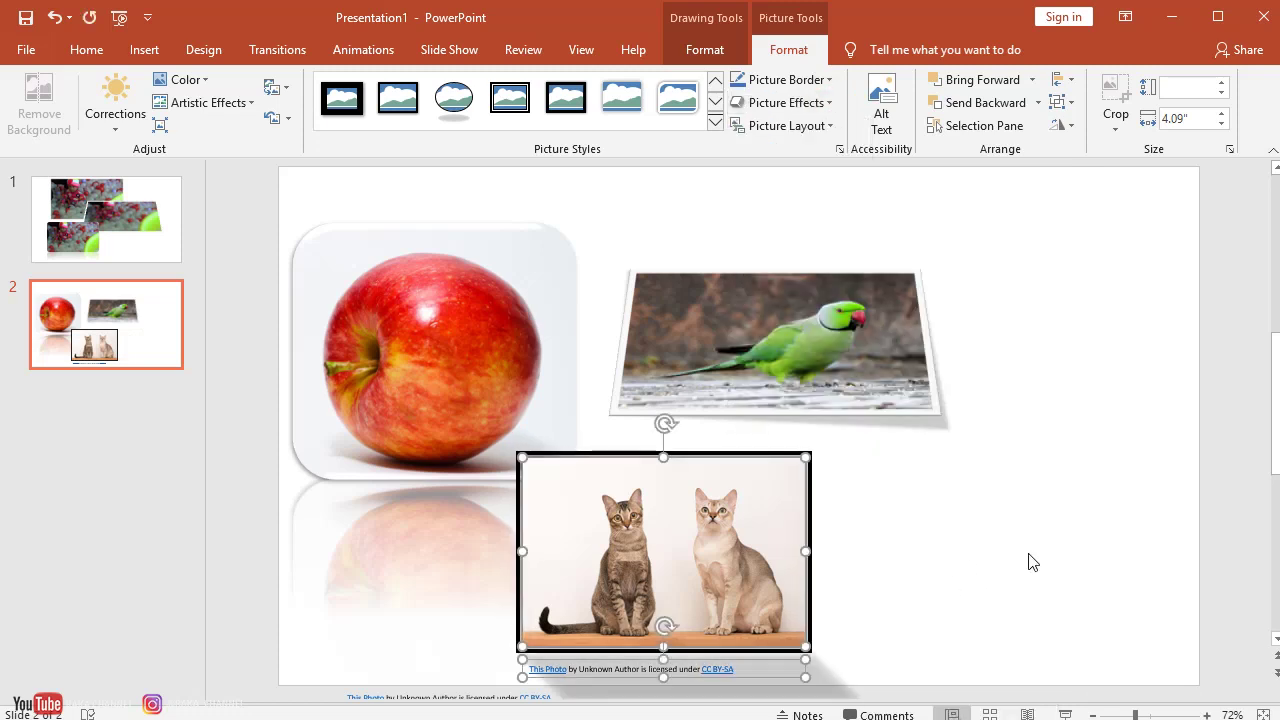
left_click(1071, 563)
Rearrange the parrot, apple and cats photos: parrot right, apple up, cats right.
left_click(796, 358)
left_click_drag(899, 356, 1049, 338)
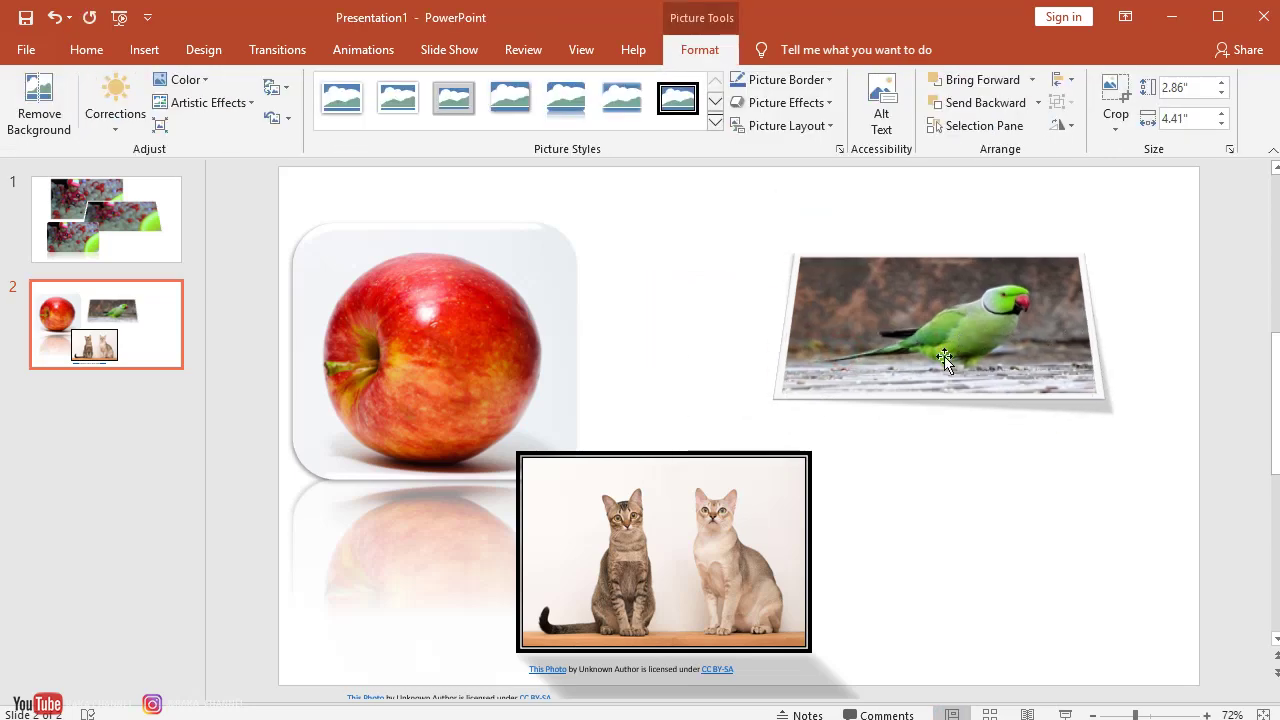
left_click(557, 306)
left_click_drag(557, 306, 613, 298)
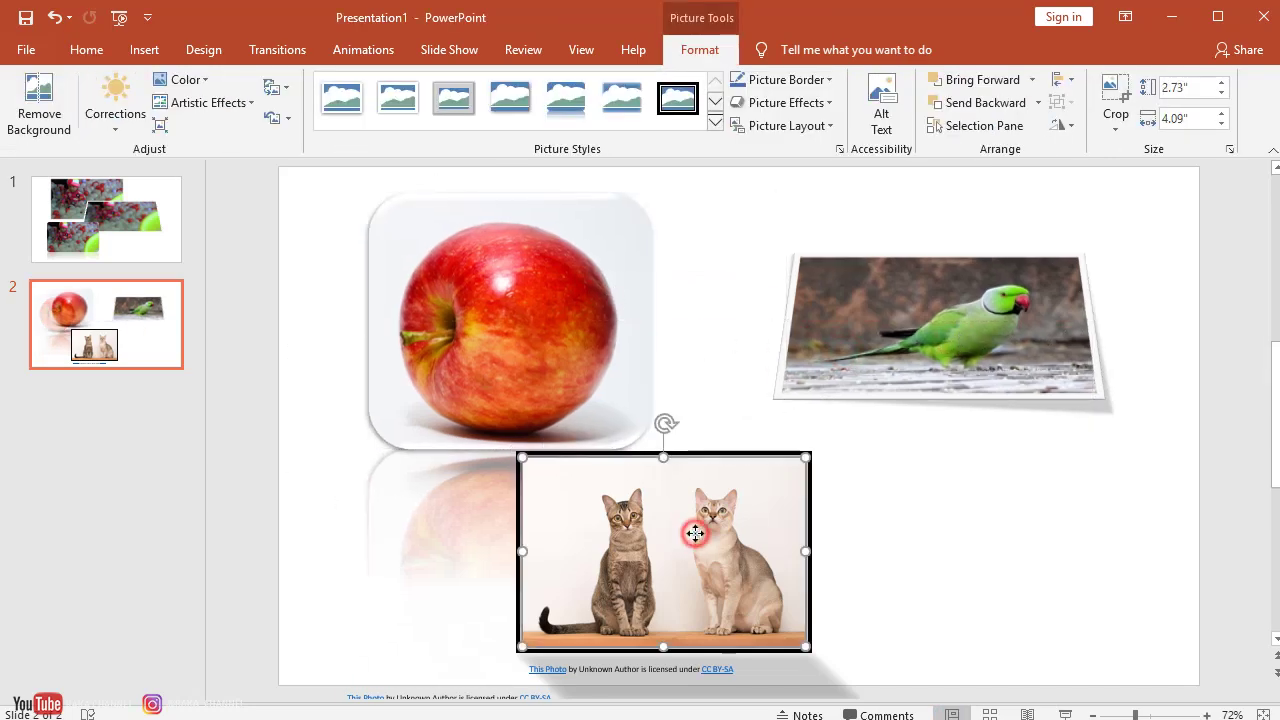
left_click_drag(694, 529, 852, 523)
left_click(1120, 587)
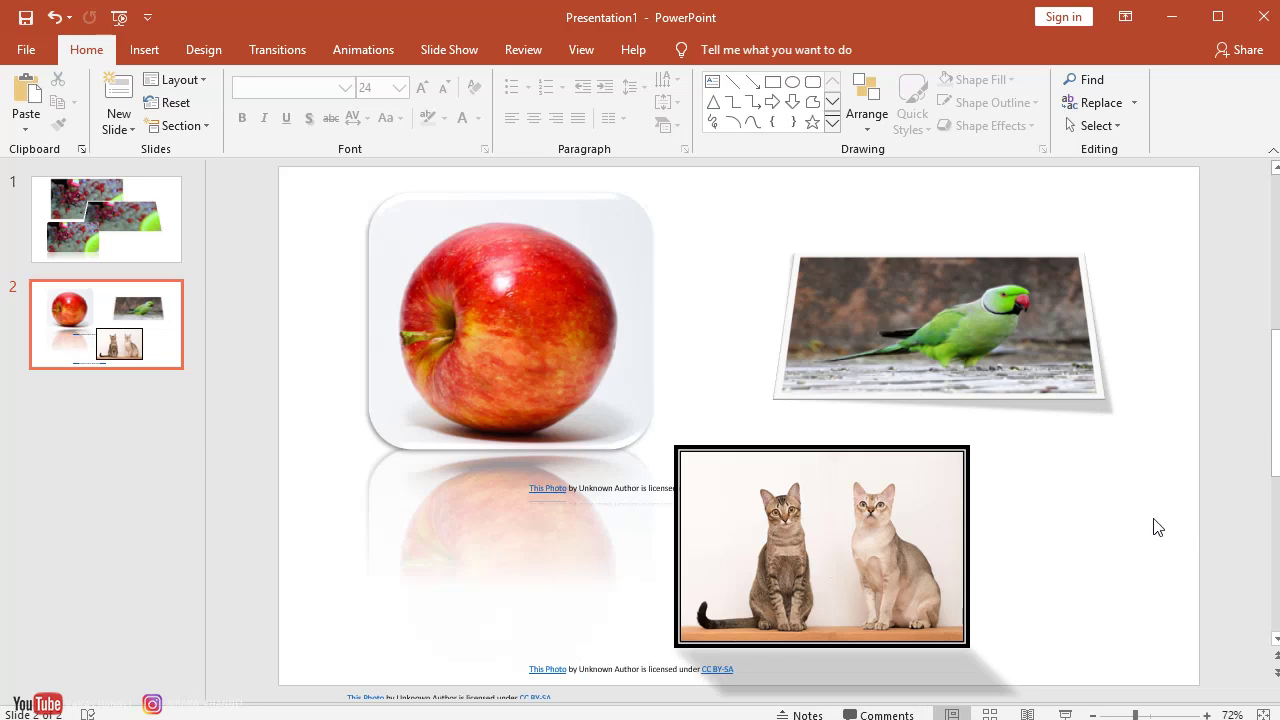
scroll(1127, 529, "up", 2)
scroll(1127, 529, "down", 2)
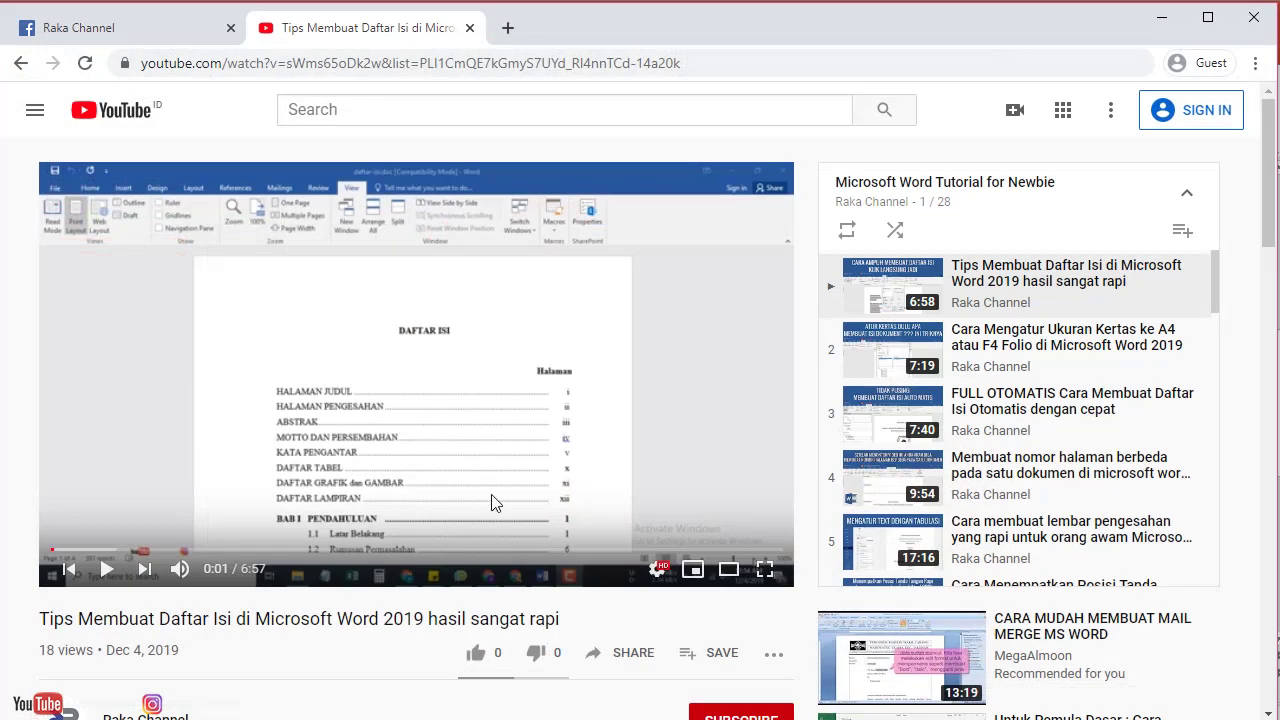
scroll(657, 571, "down", 2)
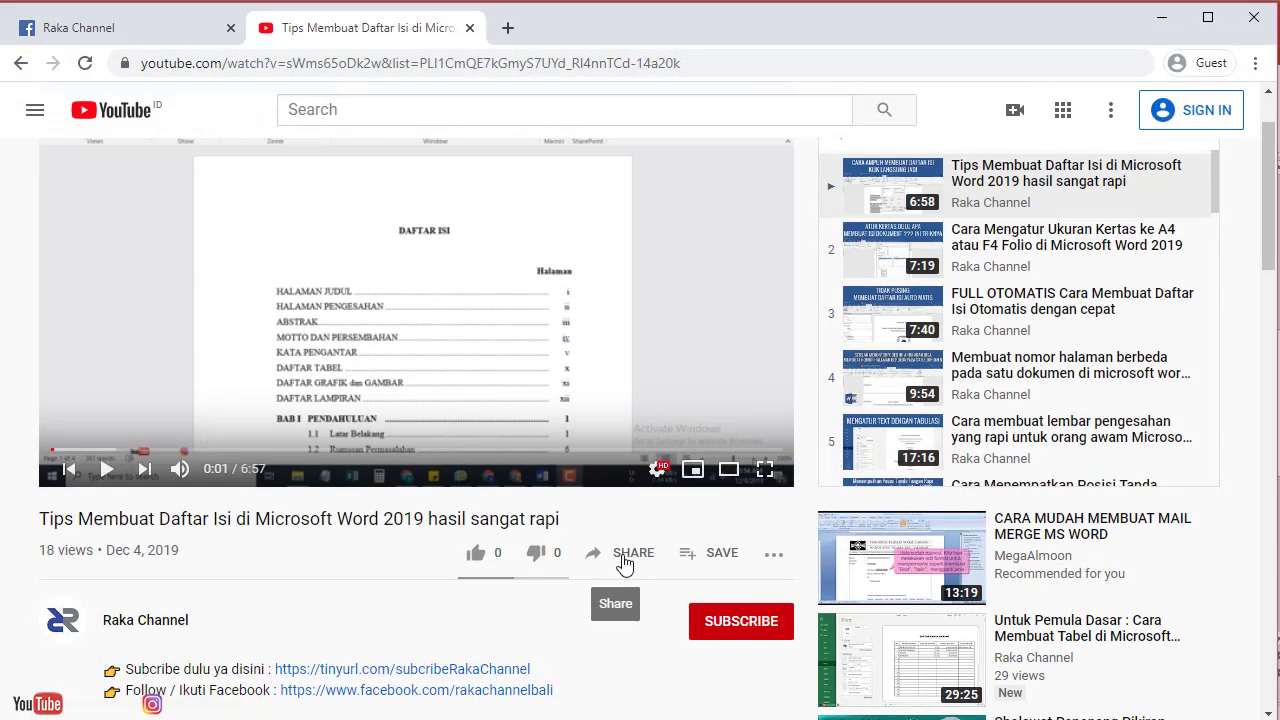
scroll(990, 520, "up", 2)
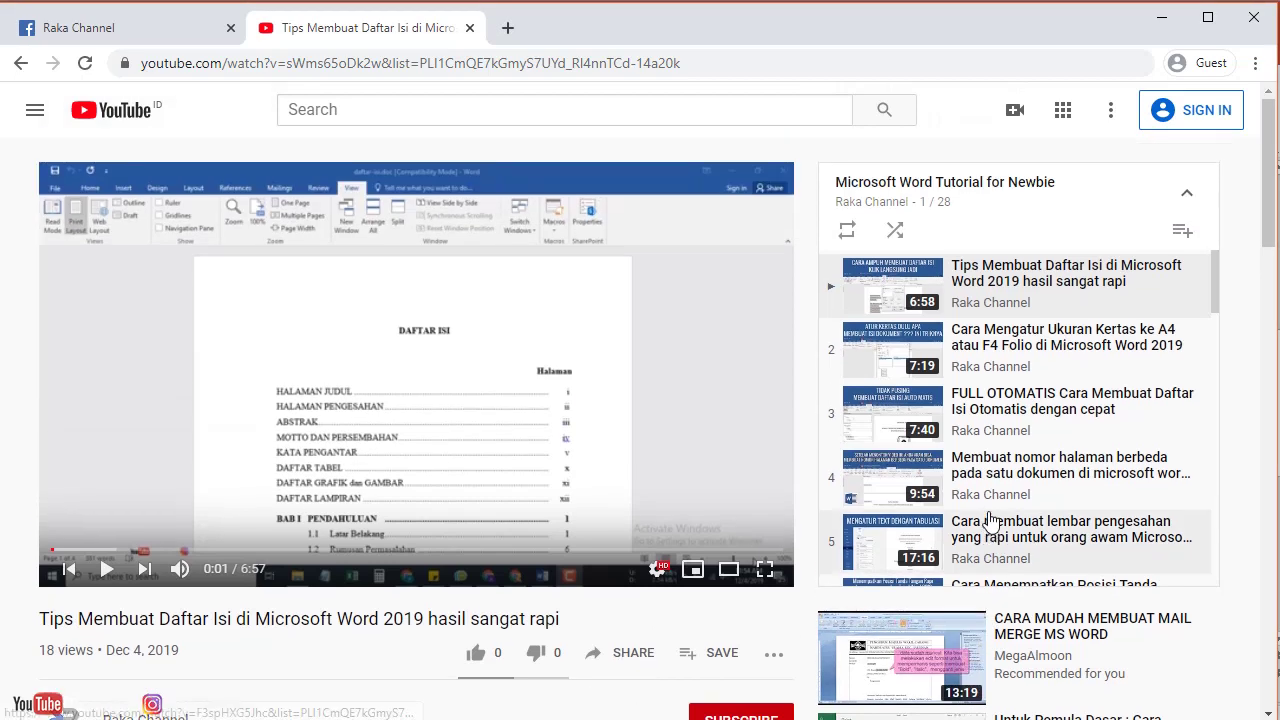